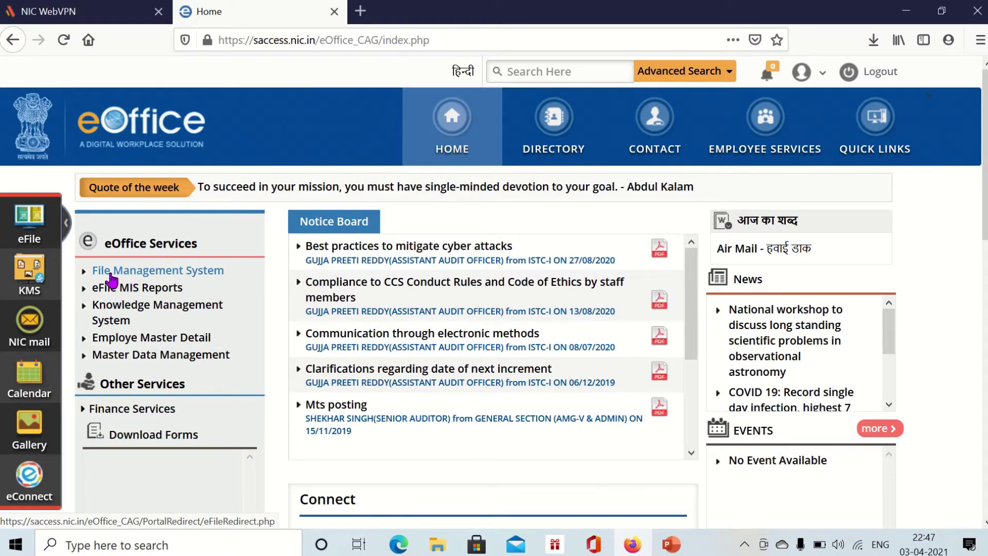
# - Launch File Management System from the eOffice portal and toggle the Files and Receipts menus to the inbox
pyautogui.click(124, 276)
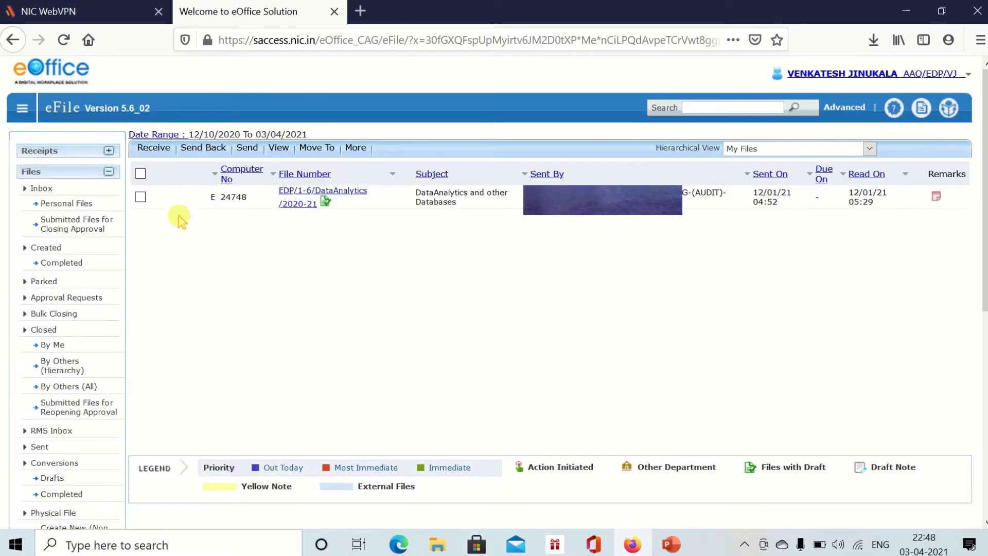
pyautogui.click(48, 175)
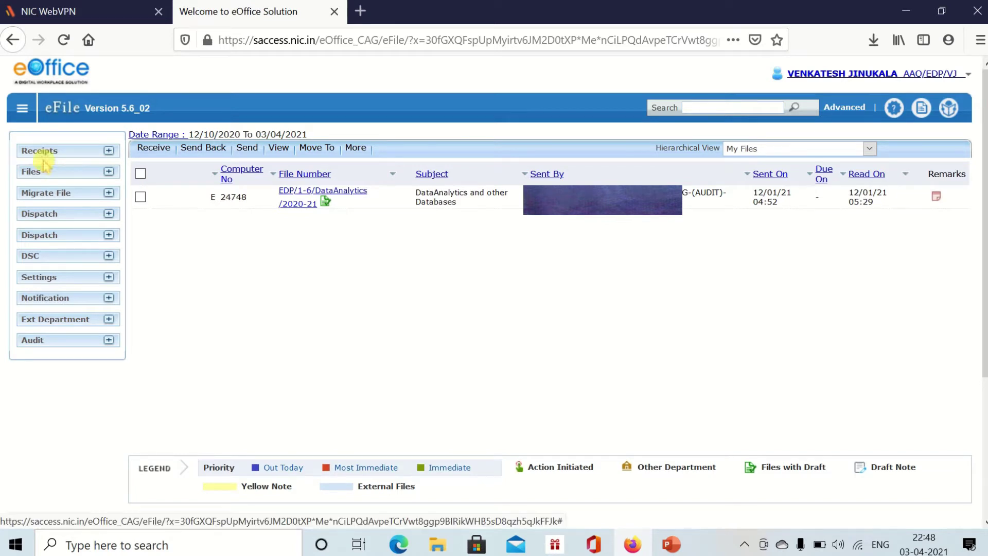
pyautogui.click(55, 157)
pyautogui.click(40, 160)
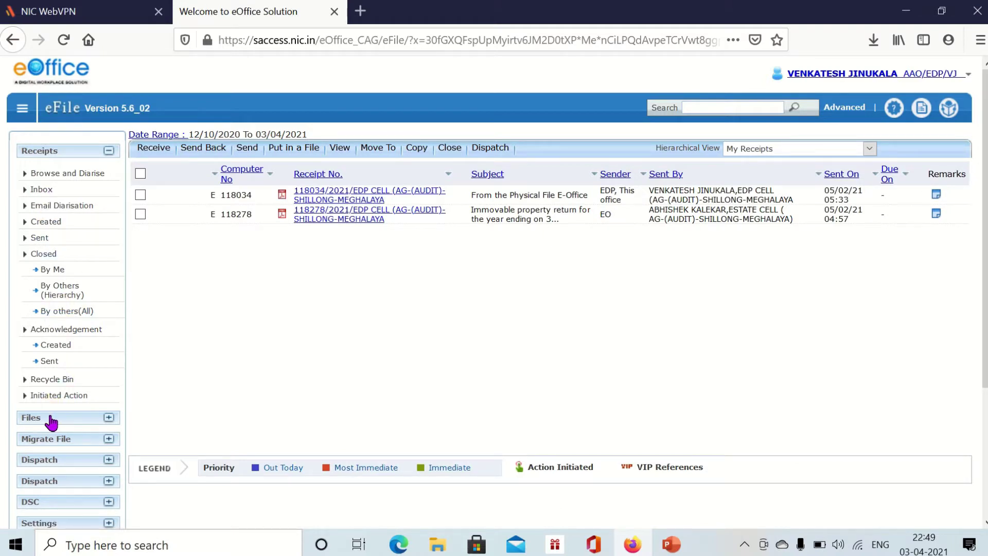
pyautogui.click(51, 422)
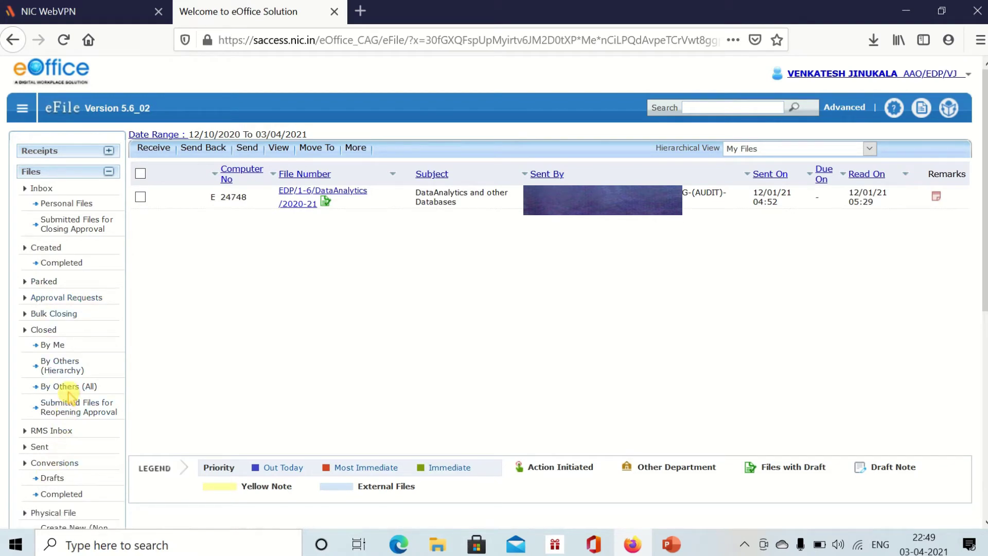
pyautogui.click(72, 172)
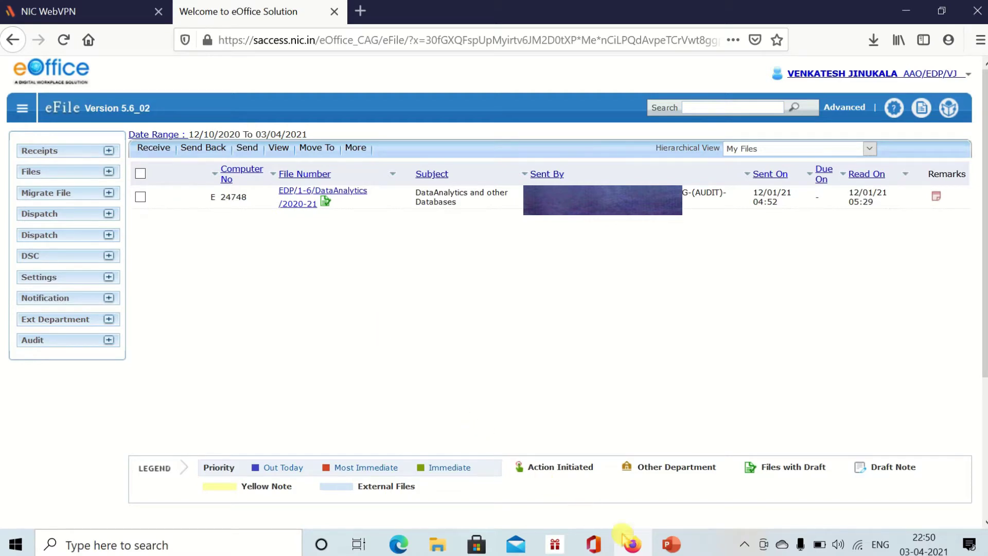
# - Start the E-office presentation slide show and underline the eFile title with the pen
pyautogui.click(670, 545)
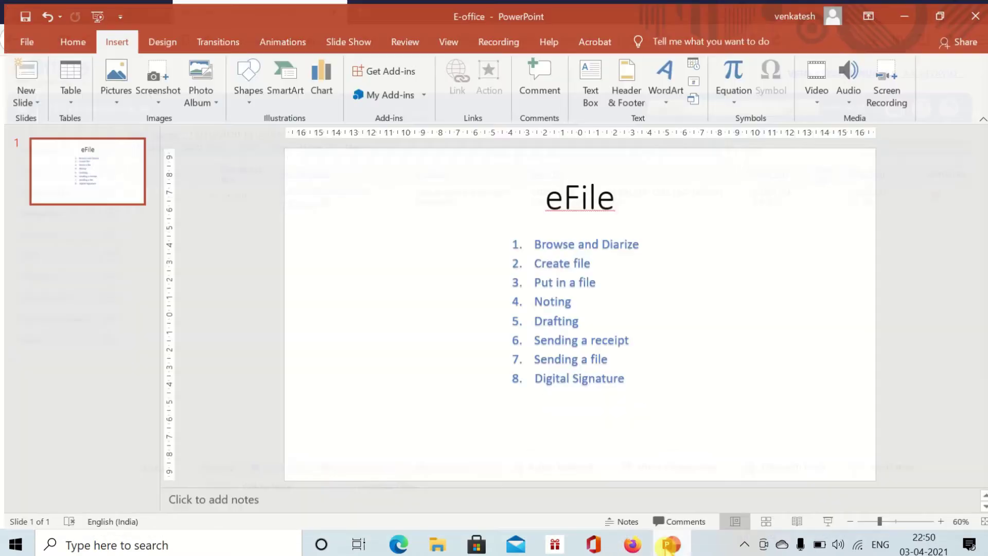
pyautogui.click(826, 521)
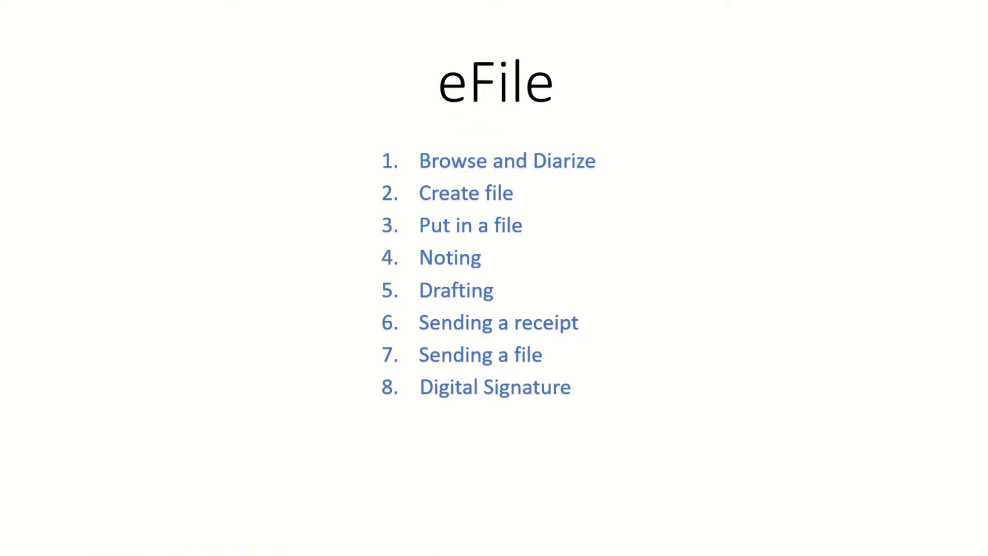
pyautogui.hotkey('ctrl', 'p')
pyautogui.moveTo(438, 110); pyautogui.dragTo(569, 120)
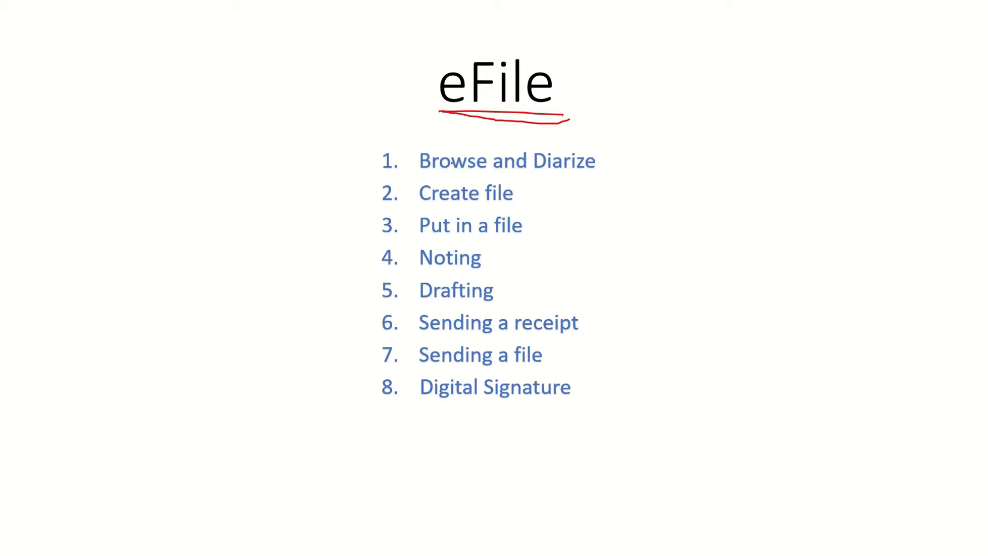
# - Tick off Browse and Diarize, Create file, Put in a file, Noting, Drafting, Sending receipt/file, Digital Signature
pyautogui.moveTo(597, 174); pyautogui.dragTo(660, 149)
pyautogui.moveTo(523, 193); pyautogui.dragTo(563, 185)
pyautogui.moveTo(497, 236); pyautogui.dragTo(608, 207)
pyautogui.moveTo(482, 264); pyautogui.dragTo(513, 260)
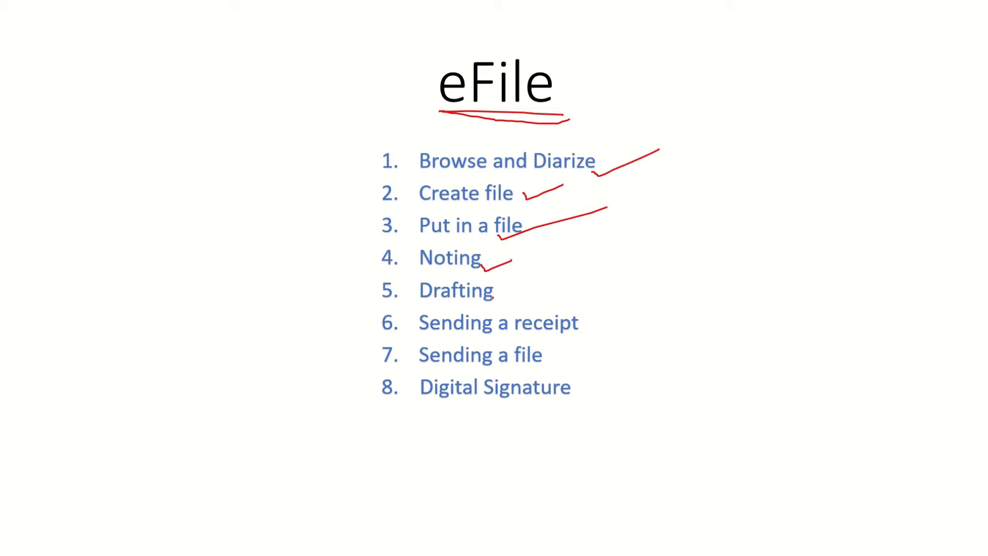
pyautogui.moveTo(498, 302); pyautogui.dragTo(544, 267)
pyautogui.moveTo(500, 331); pyautogui.dragTo(639, 289)
pyautogui.moveTo(541, 353); pyautogui.dragTo(613, 329)
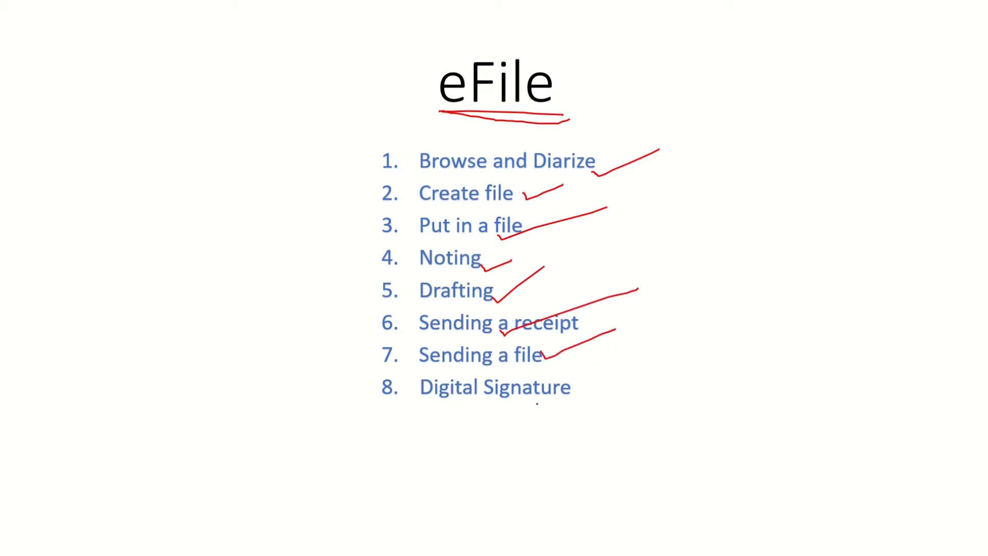
pyautogui.moveTo(529, 393)
pyautogui.mouseDown()
pyautogui.moveTo(535, 406)
pyautogui.moveTo(627, 378)
pyautogui.mouseUp()
# - Erase the pen marks, switch to the laser pointer, and return to eFile
pyautogui.press('e')
pyautogui.hotkey('ctrl', 'l')
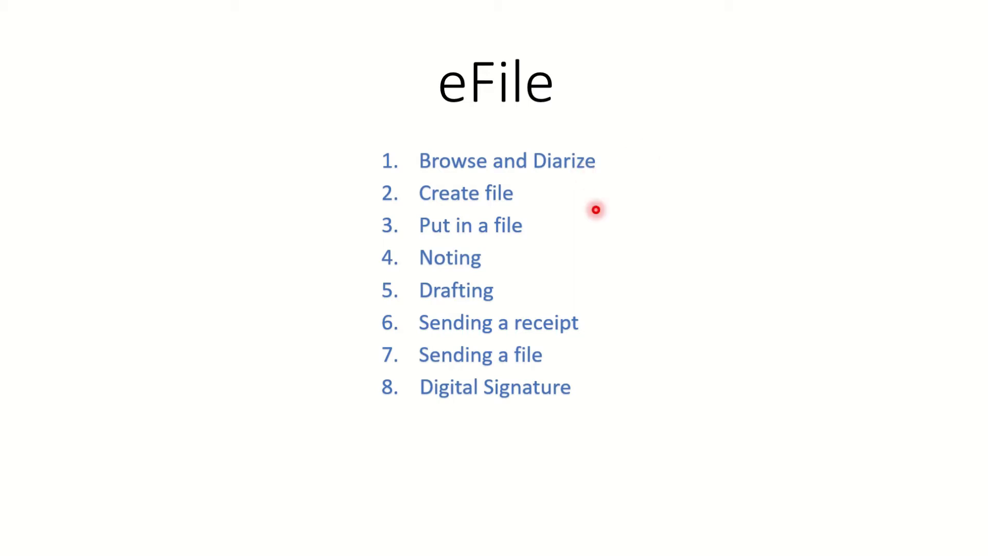
pyautogui.hotkey('alt', 'Tab')
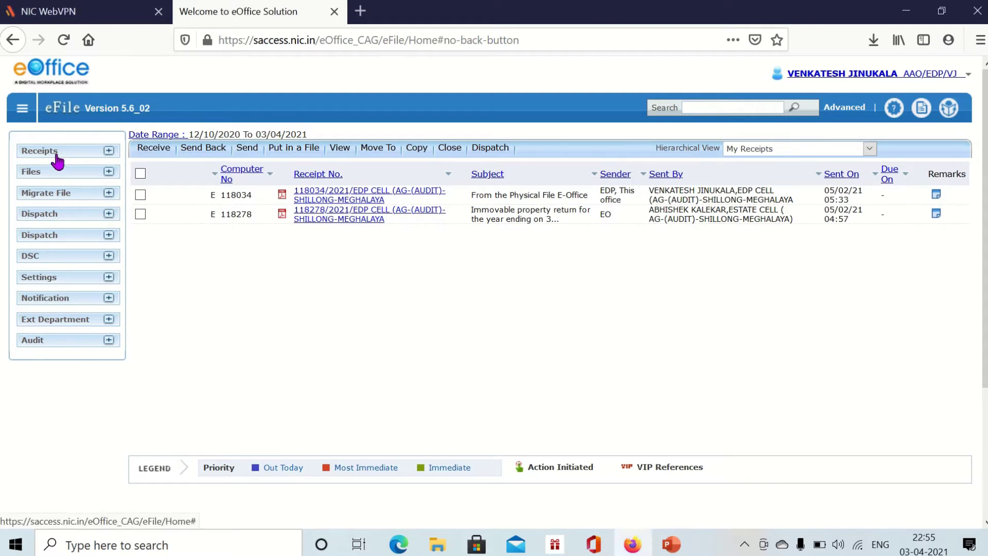
# - Expand the Receipts menu and bring up its Browse and Diarise form
pyautogui.click(58, 161)
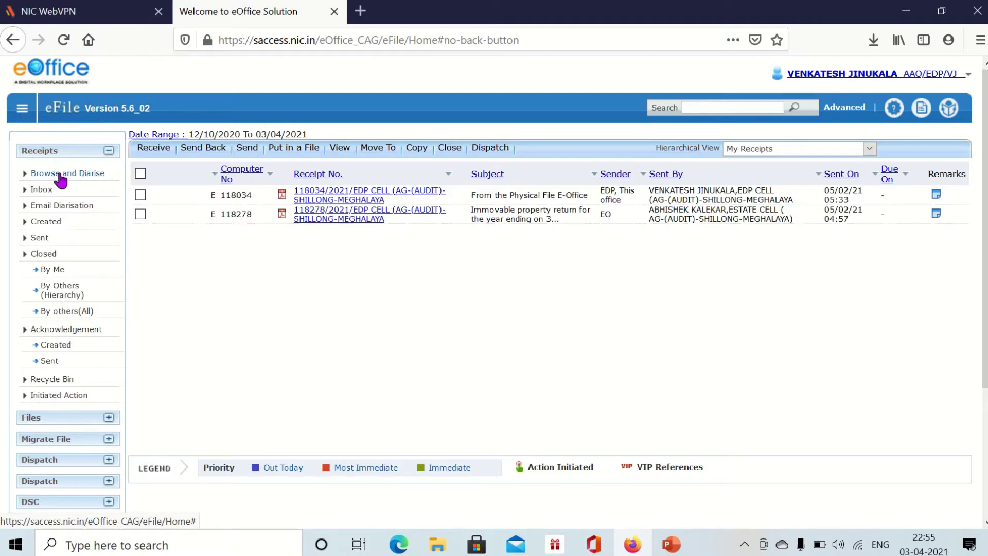
pyautogui.click(35, 154)
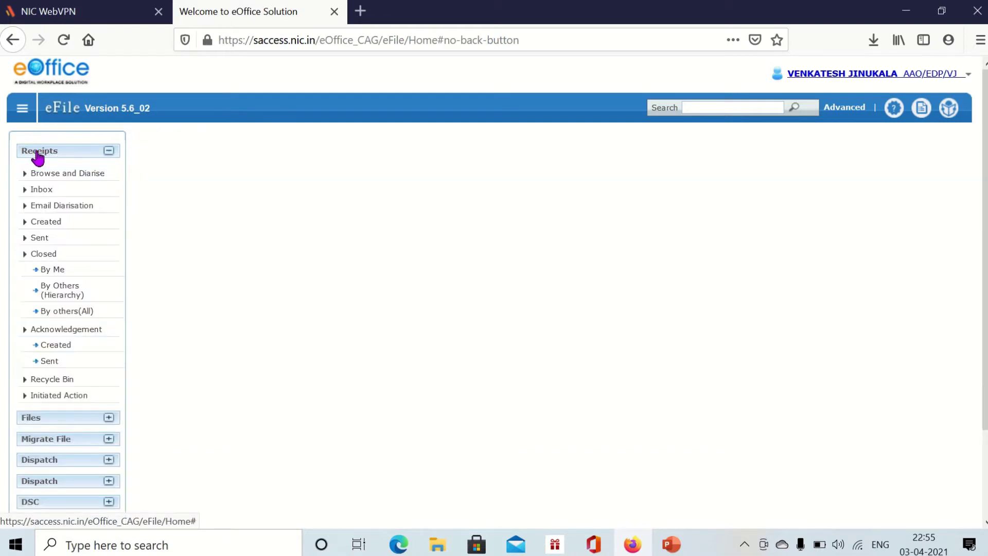
pyautogui.click(59, 175)
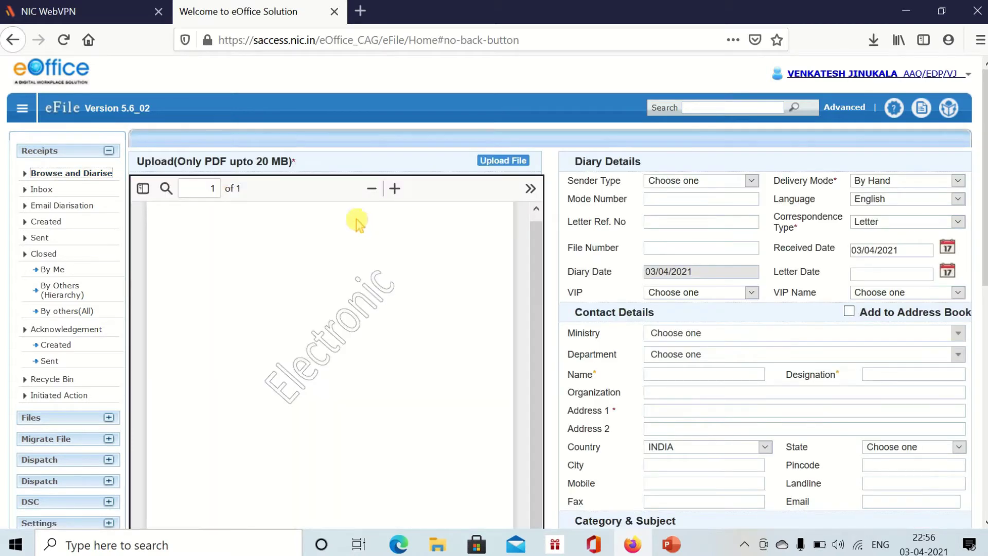
# - Minimise Firefox and PowerPoint to reveal the PDF documents on the desktop
pyautogui.click(83, 178)
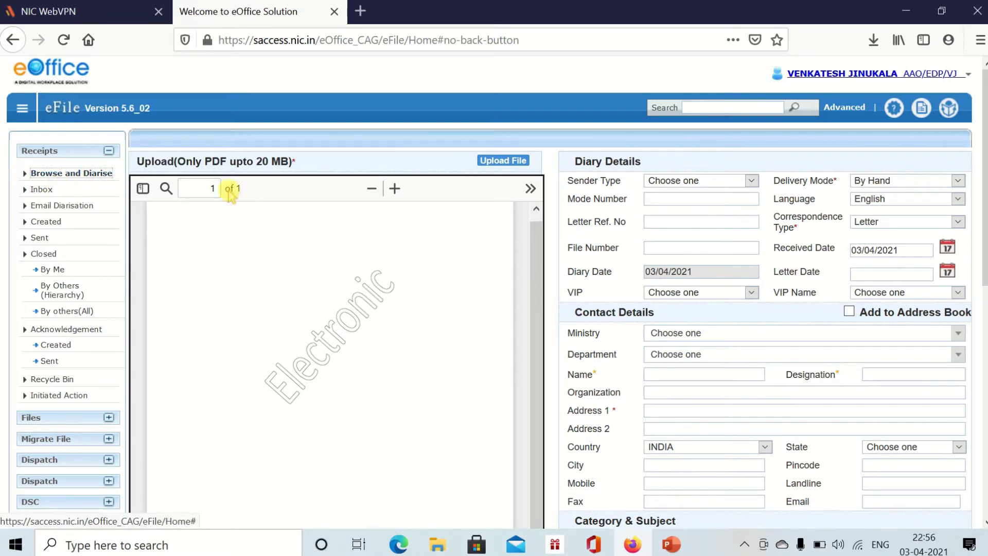
pyautogui.scroll(-2, 412, 260)
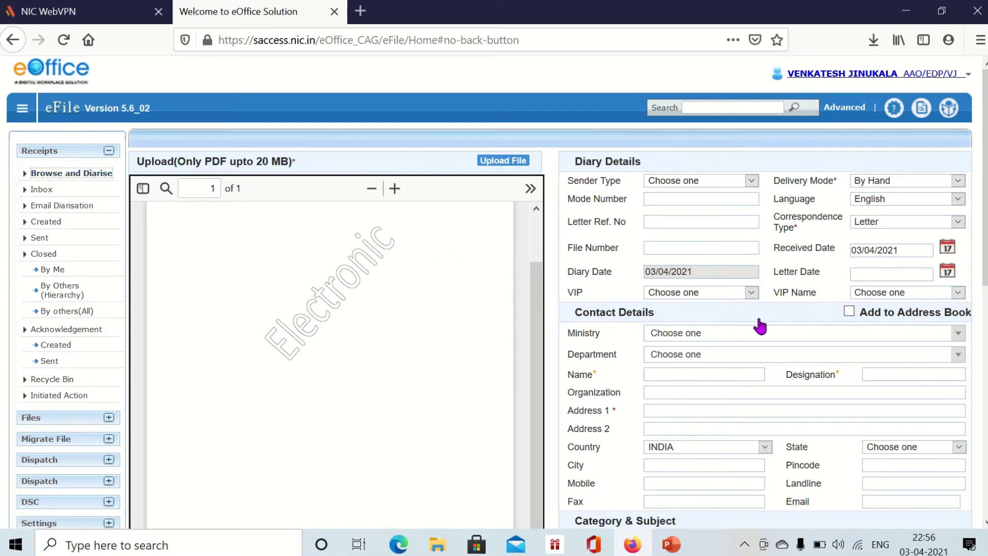
pyautogui.scroll(2, 432, 330)
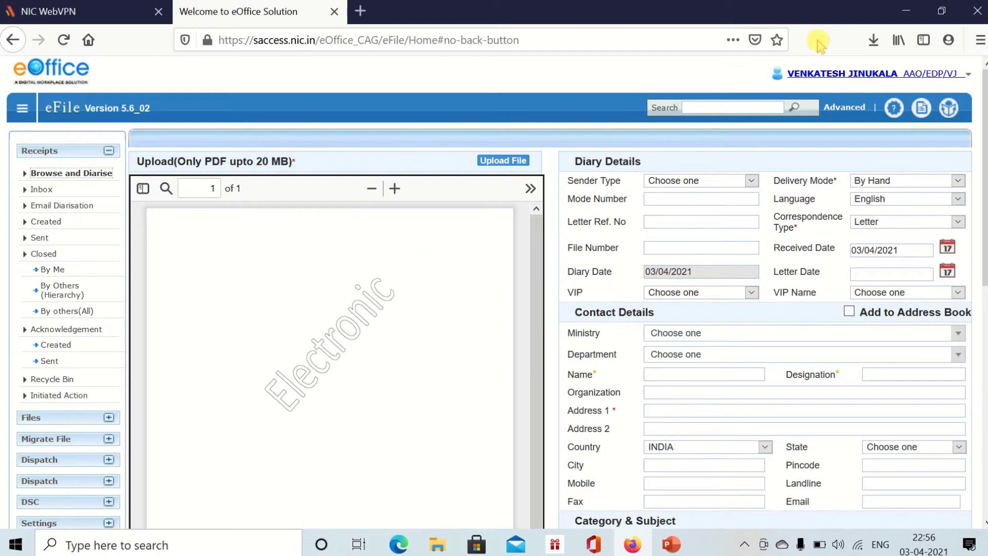
pyautogui.click(906, 11)
pyautogui.click(904, 14)
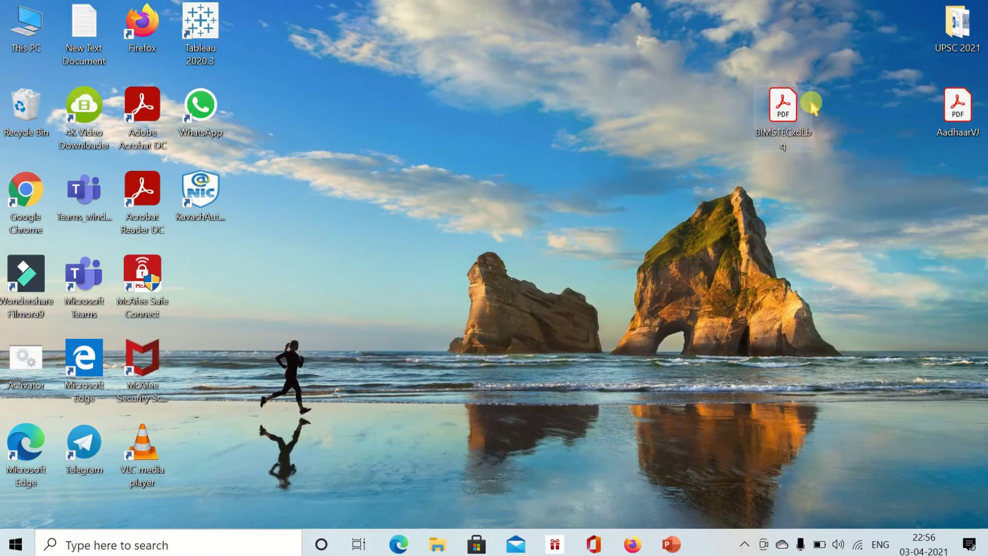
# - Skim the BIMSTEC circular PDF in Acrobat Reader, close it, and return to Firefox
pyautogui.doubleClick(783, 112)
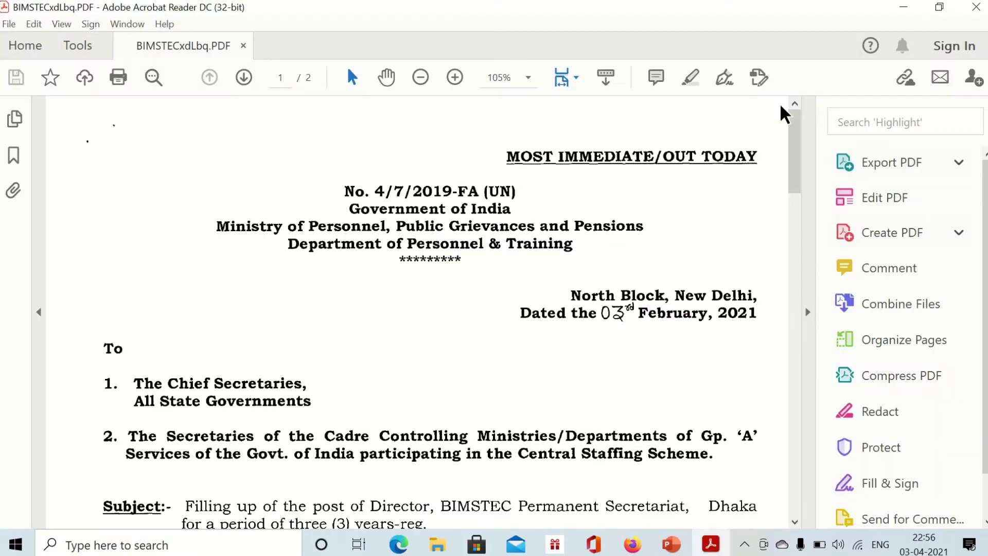
pyautogui.scroll(-15, 600, 227)
pyautogui.scroll(-10, 605, 234)
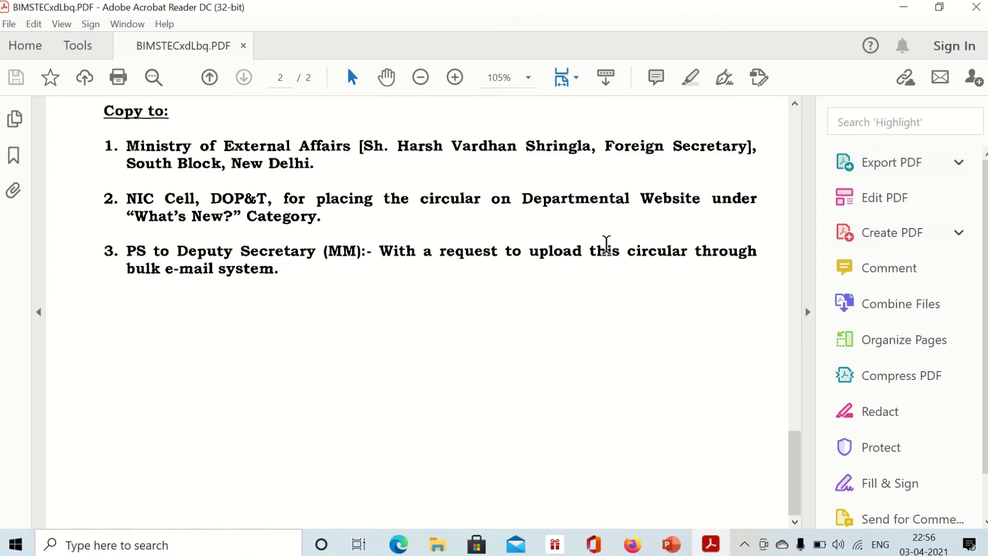
pyautogui.scroll(20, 309, 252)
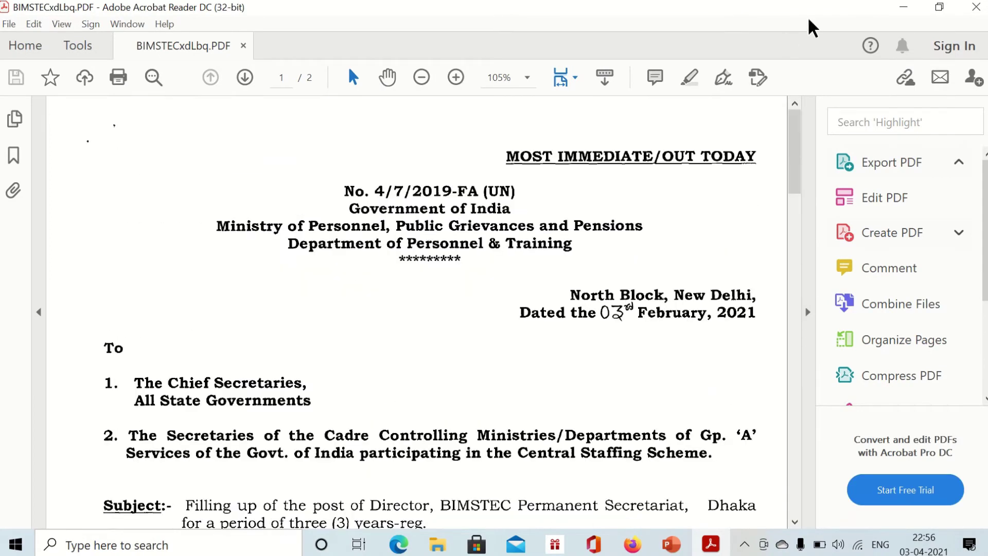
pyautogui.click(976, 7)
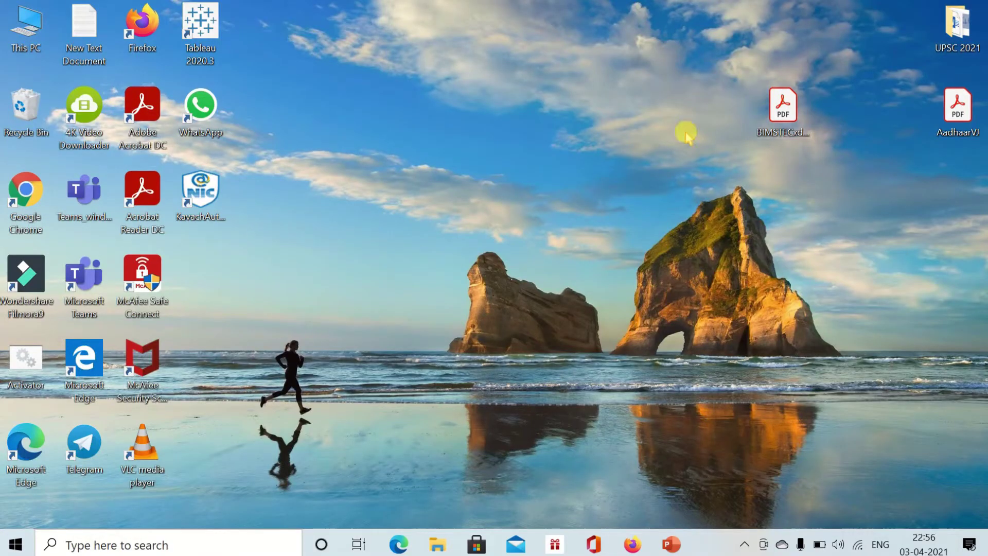
pyautogui.click(633, 545)
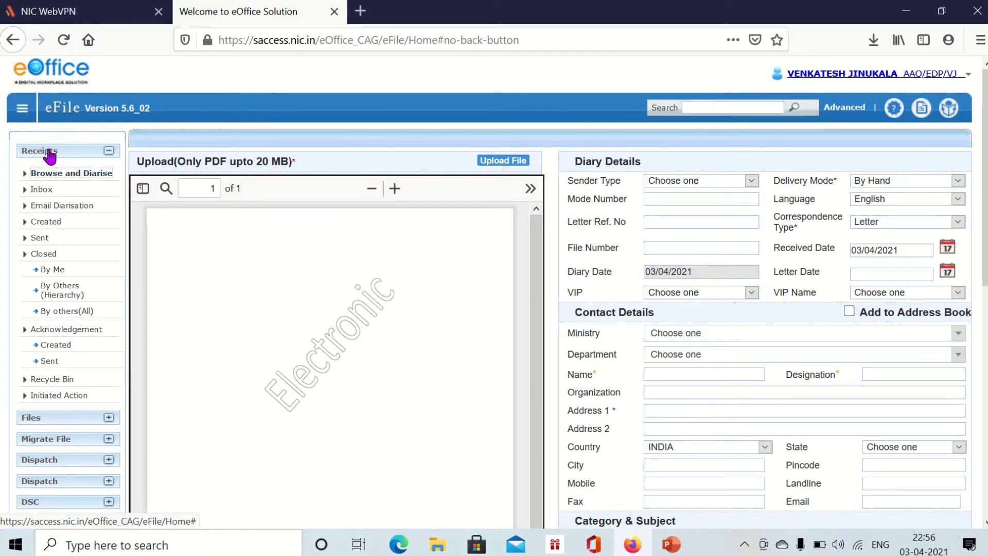
# - Upload the BIMSTEC circular PDF from the Desktop into the Browse and Diarise form
pyautogui.click(68, 173)
pyautogui.click(493, 163)
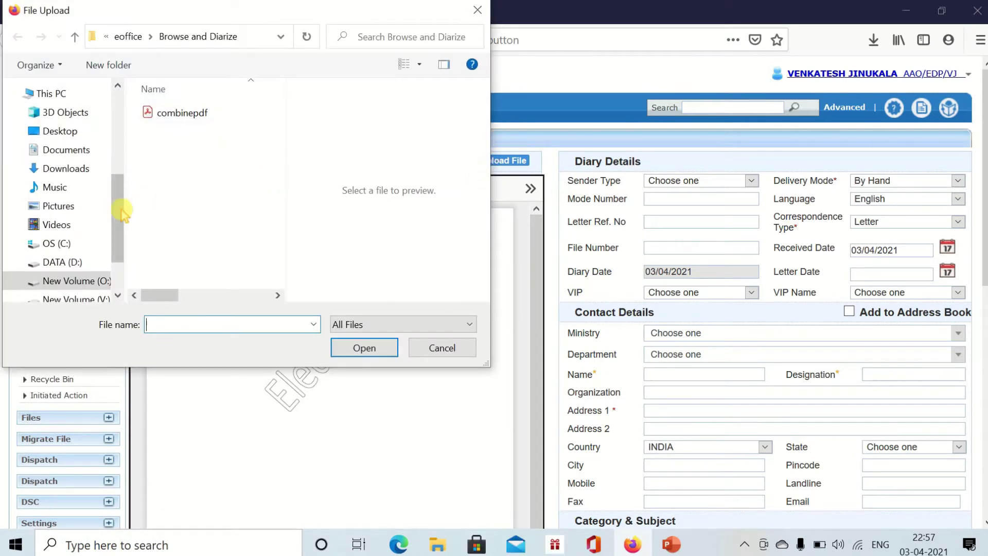
pyautogui.scroll(5, 103, 206)
pyautogui.click(60, 120)
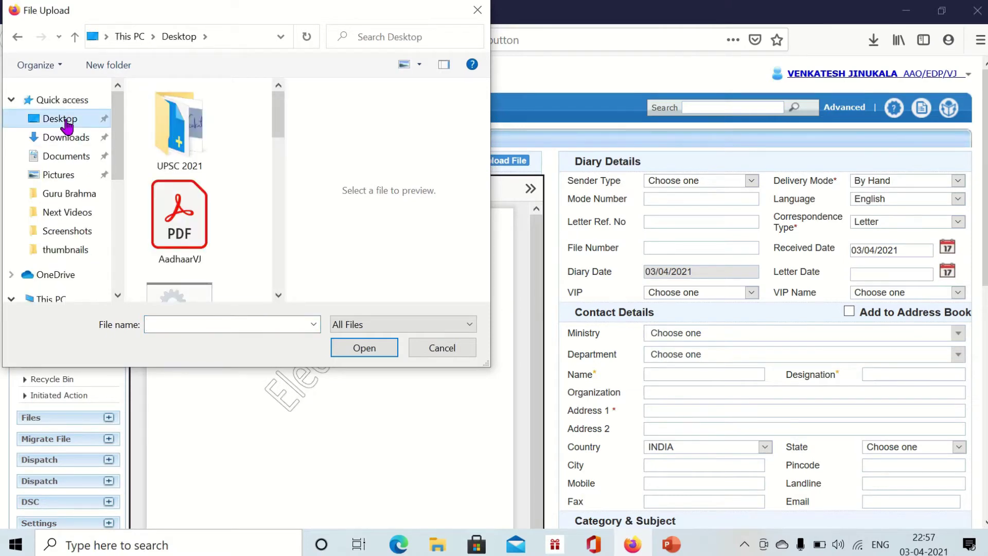
pyautogui.scroll(-5, 200, 190)
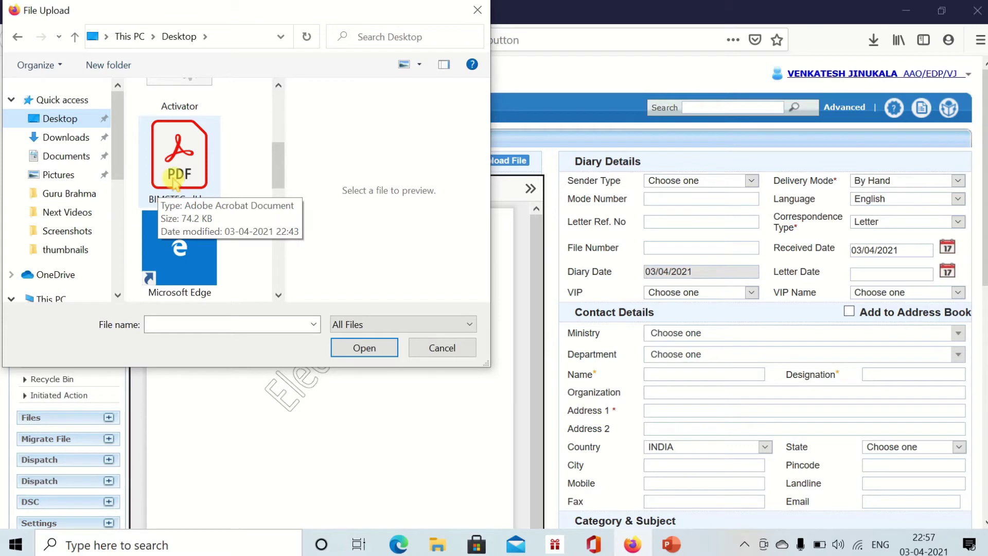
pyautogui.doubleClick(171, 181)
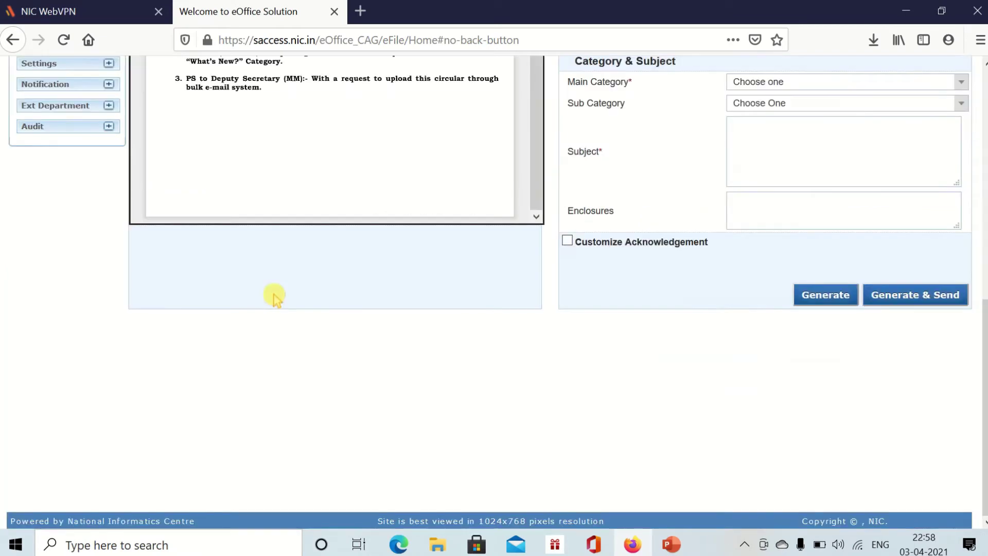
pyautogui.scroll(10, 275, 296)
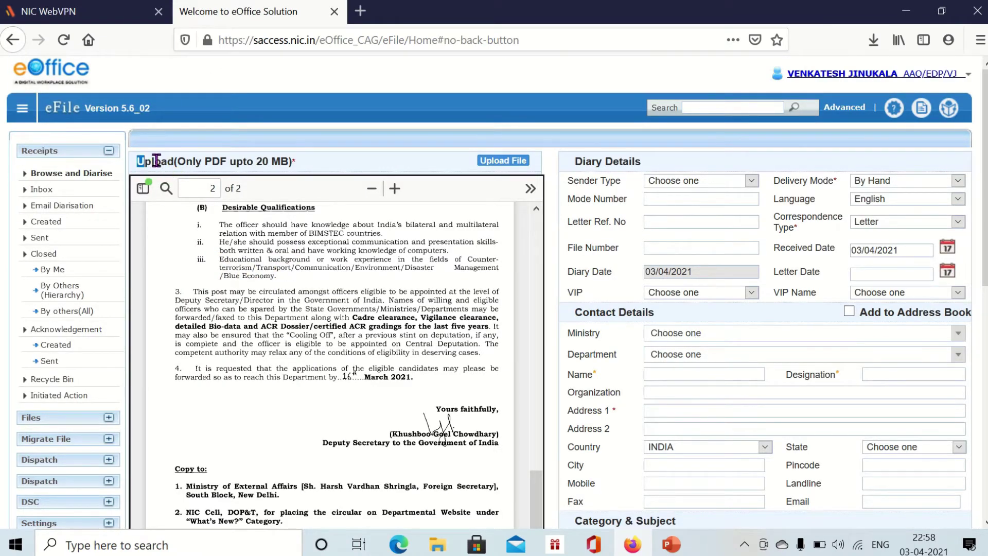
pyautogui.moveTo(186, 160); pyautogui.dragTo(297, 167)
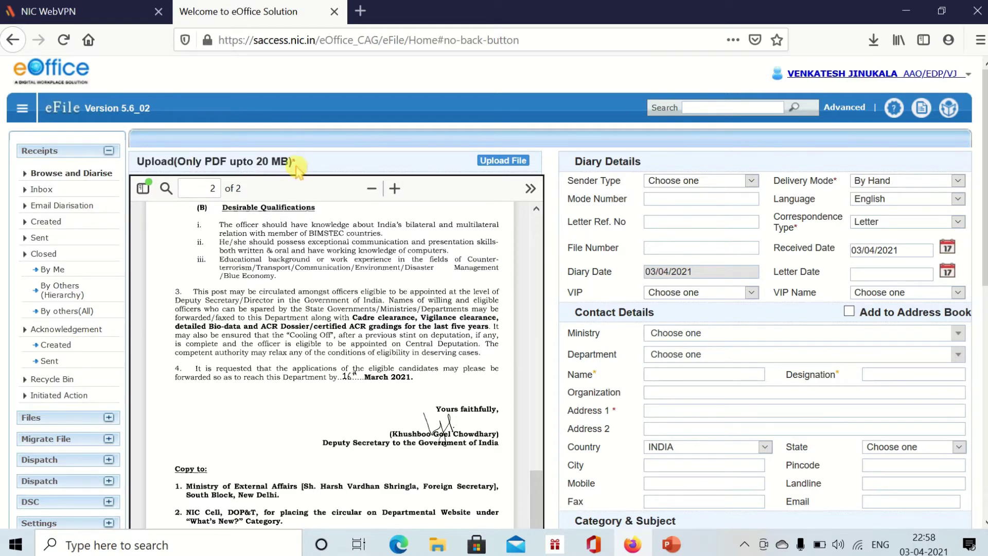
pyautogui.tripleClick(292, 166)
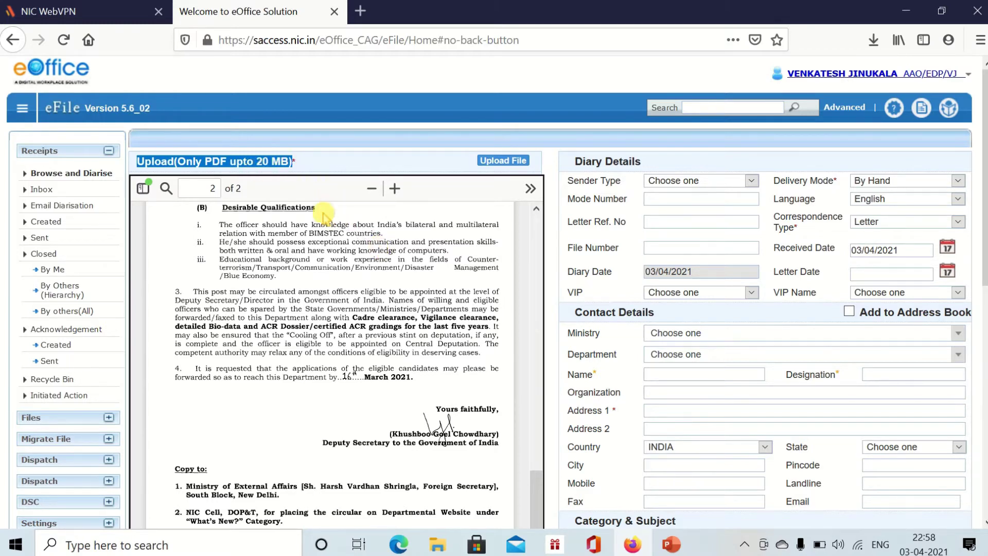
pyautogui.scroll(-5, 481, 251)
pyautogui.scroll(10, 400, 276)
pyautogui.scroll(-8, 362, 309)
pyautogui.scroll(-5, 740, 291)
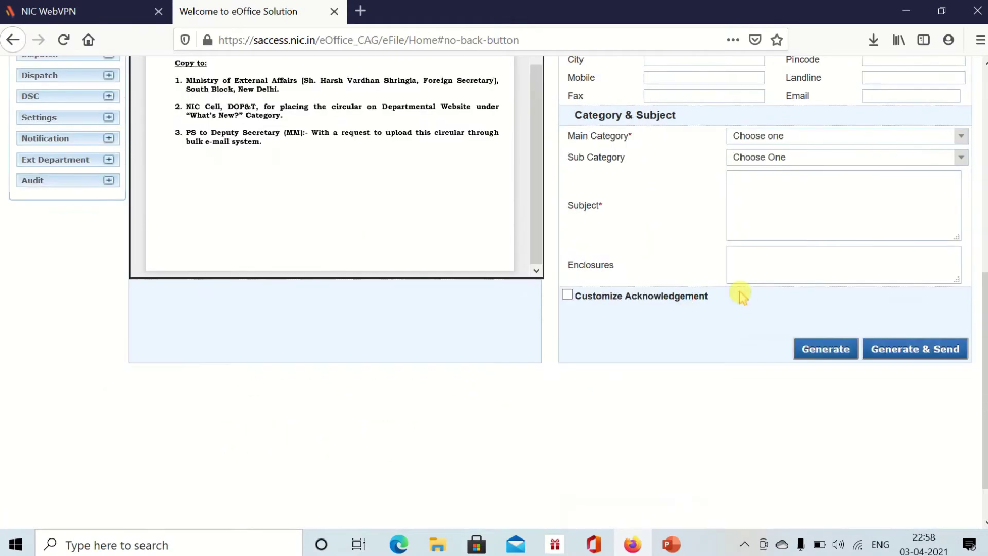
pyautogui.scroll(5, 739, 291)
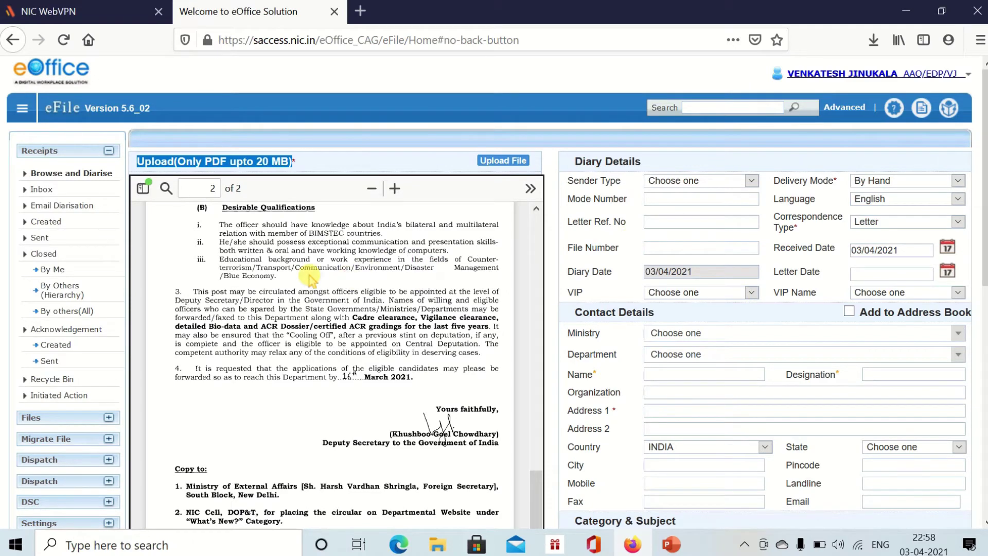
pyautogui.click(686, 192)
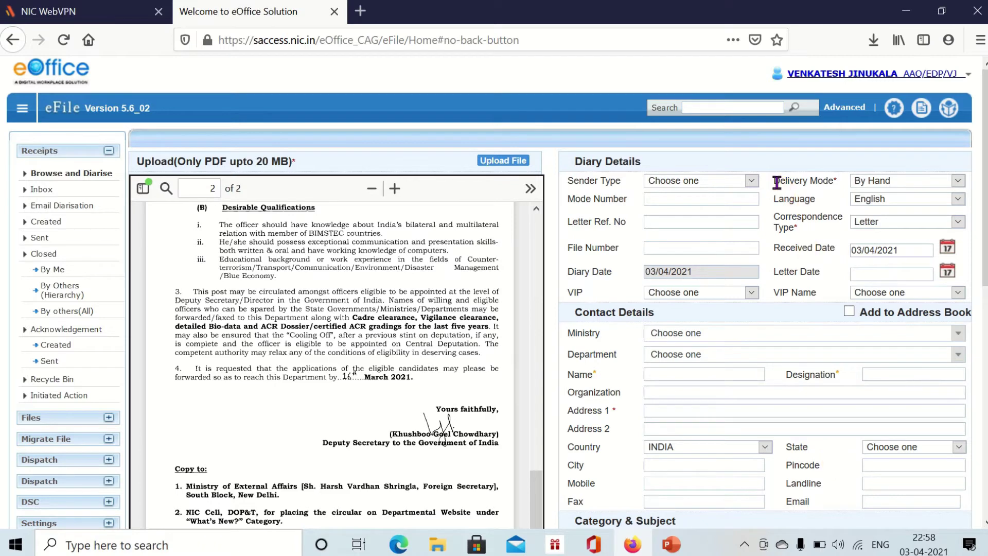
# - Inspect the Delivery Mode field and its choices without changing it
pyautogui.moveTo(799, 180); pyautogui.dragTo(840, 187)
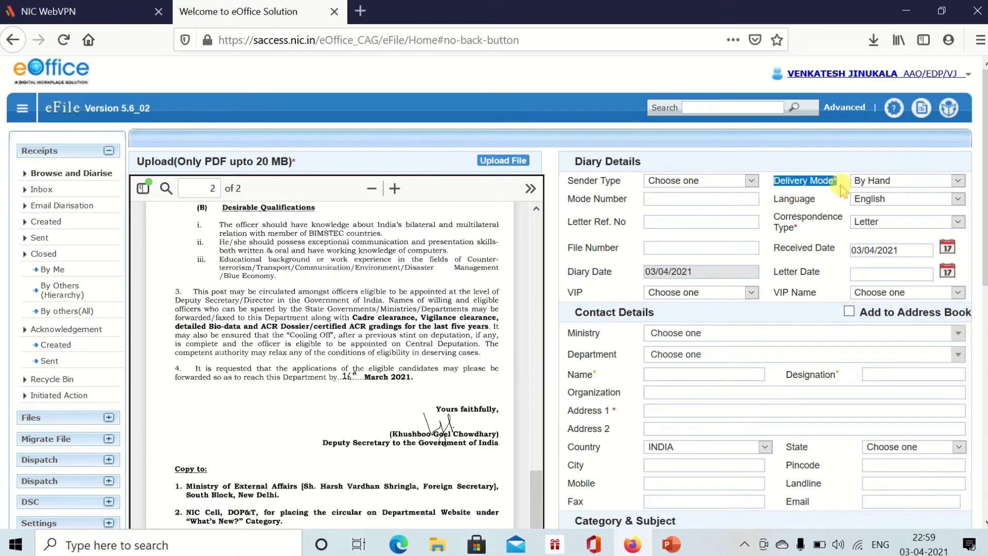
pyautogui.click(841, 185)
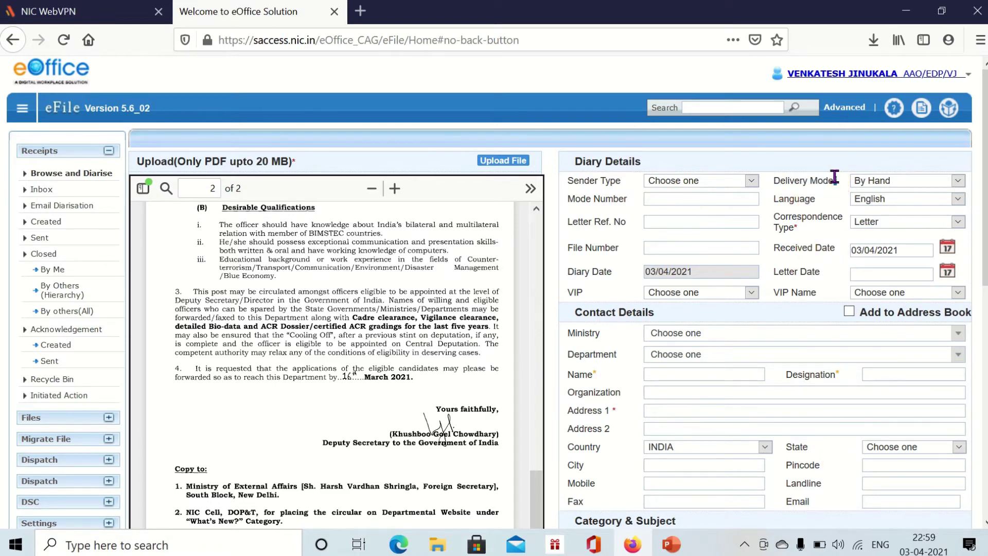
pyautogui.click(812, 186)
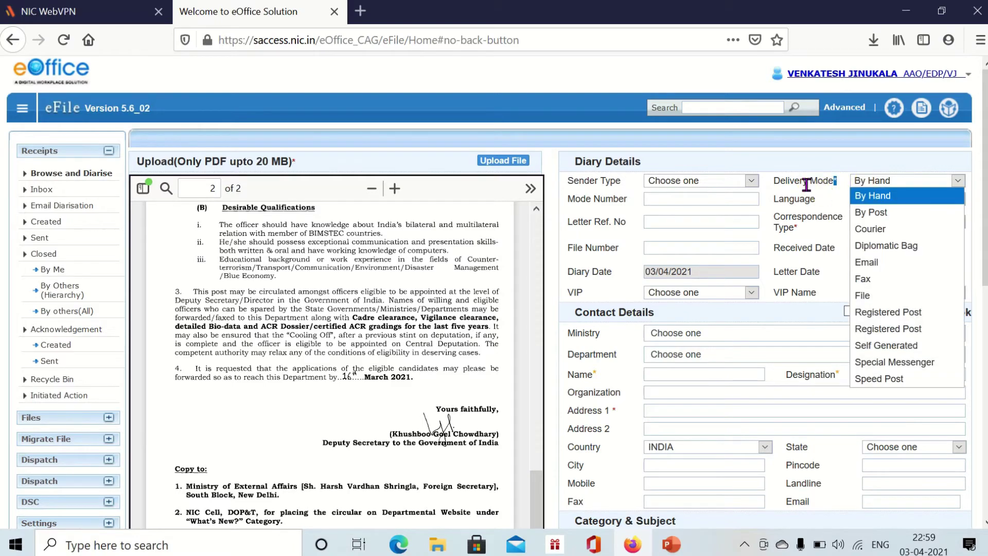
pyautogui.click(822, 187)
pyautogui.scroll(-10, 338, 260)
pyautogui.scroll(12, 349, 254)
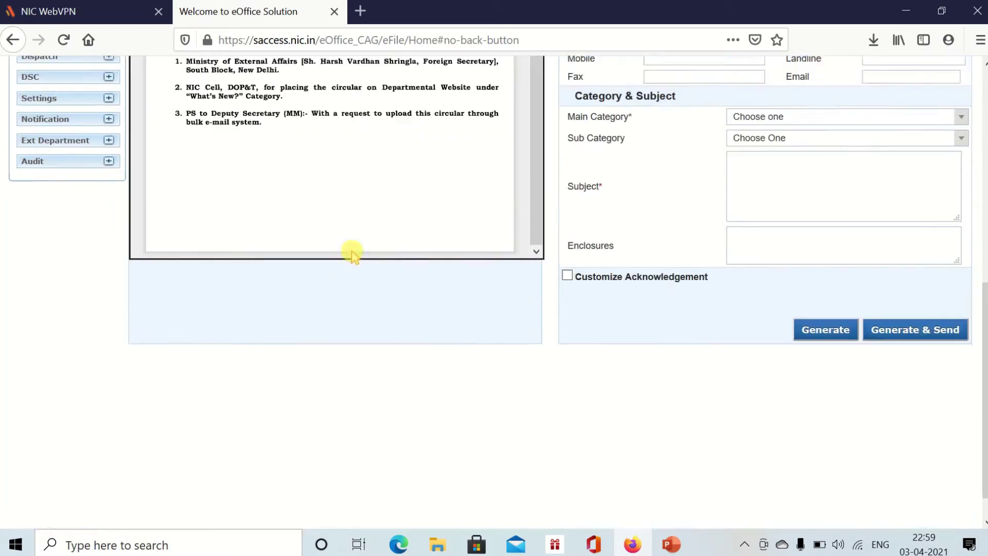
pyautogui.scroll(5, 361, 274)
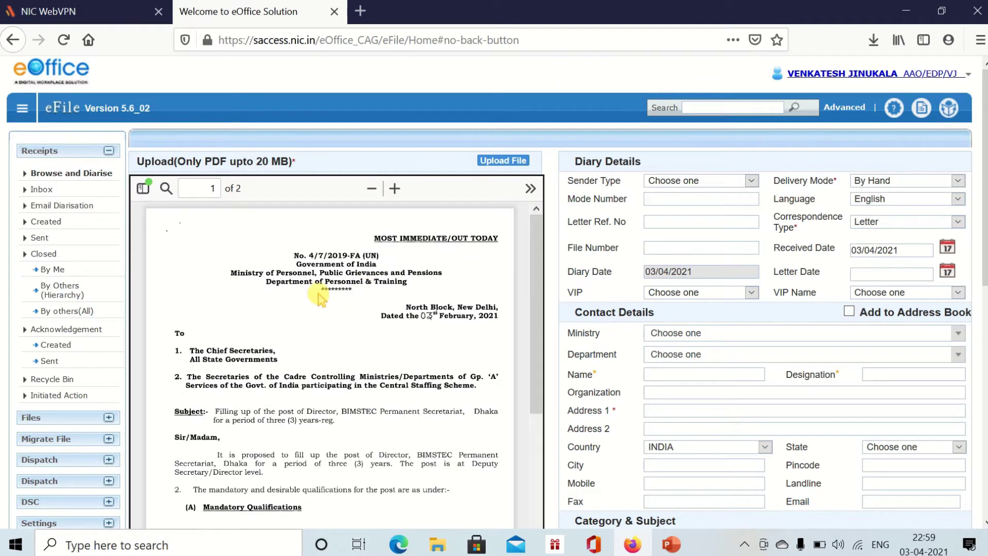
pyautogui.scroll(-3, 321, 308)
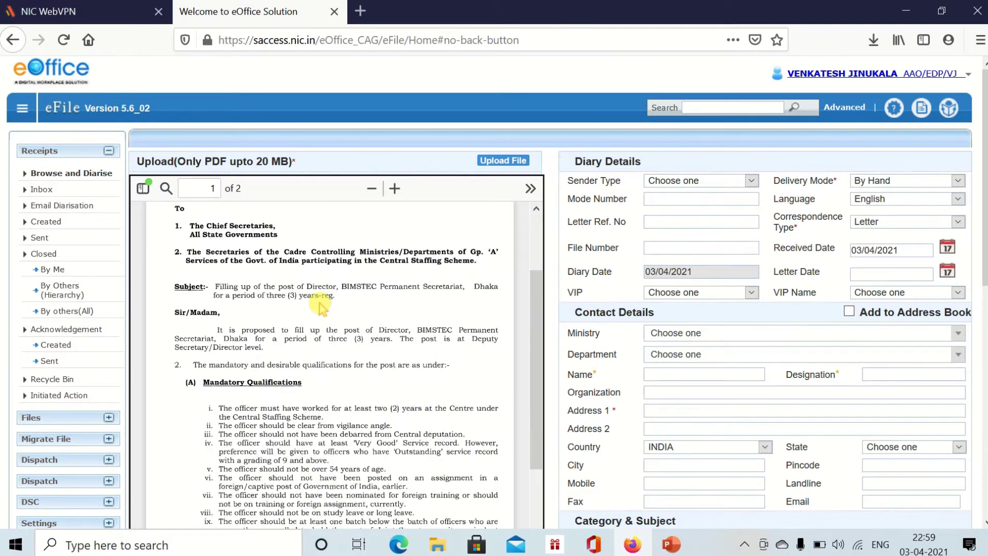
pyautogui.scroll(3, 330, 303)
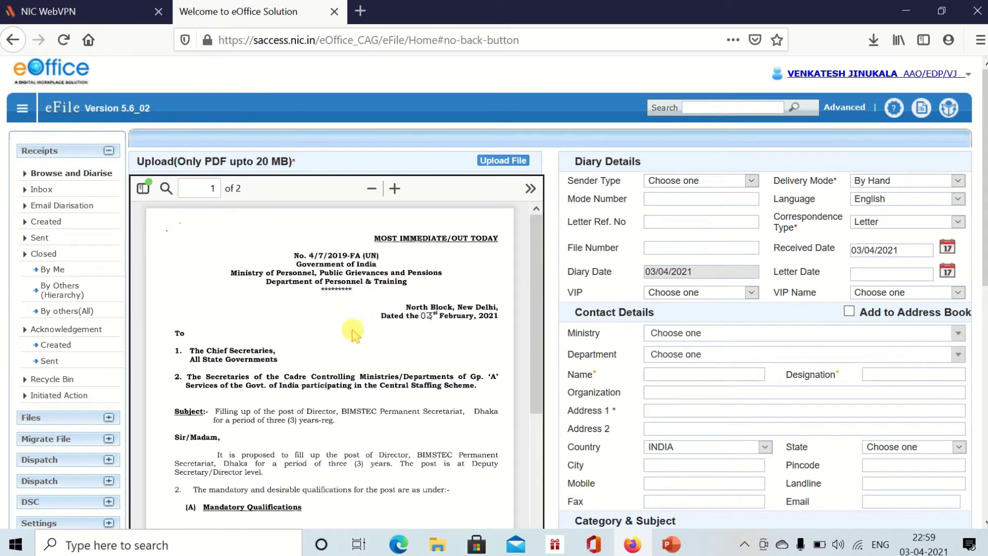
# - Cycle Delivery Mode through By Post and By Hand before settling on Email
pyautogui.click(884, 181)
pyautogui.click(880, 217)
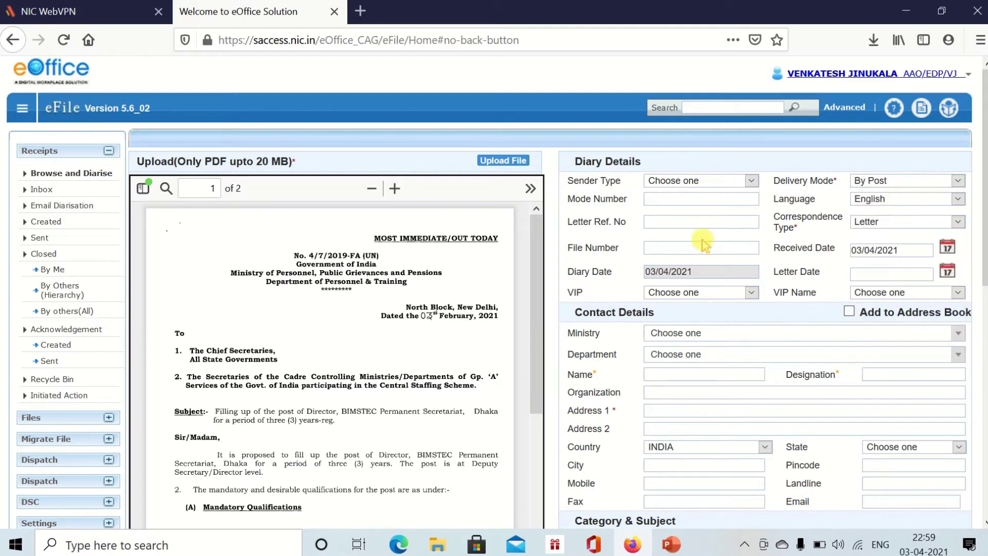
pyautogui.click(914, 182)
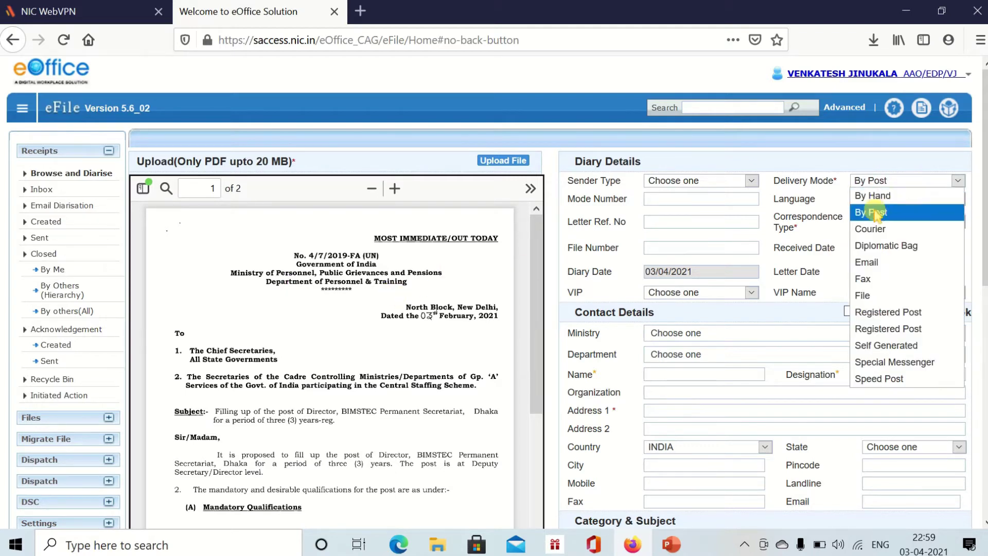
pyautogui.click(889, 197)
pyautogui.click(893, 183)
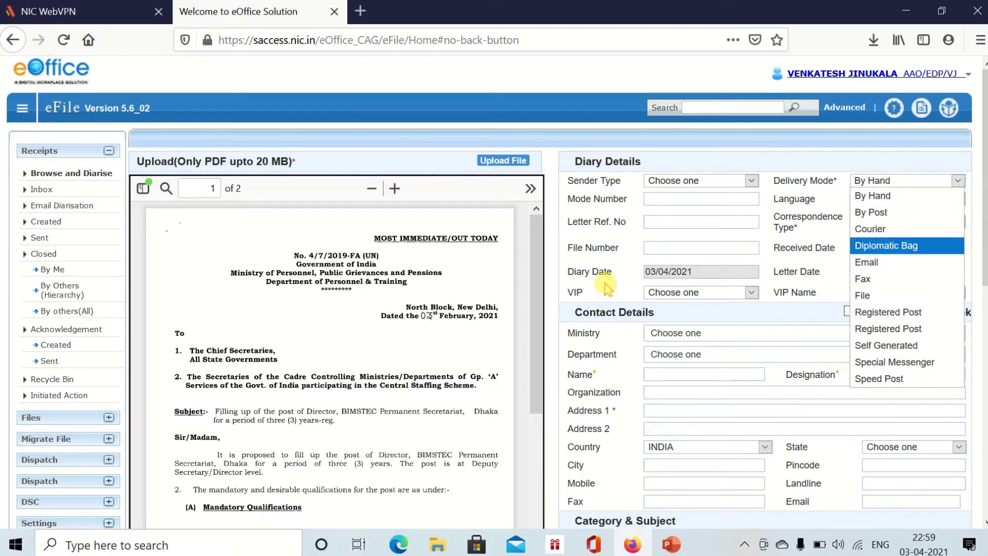
pyautogui.click(868, 264)
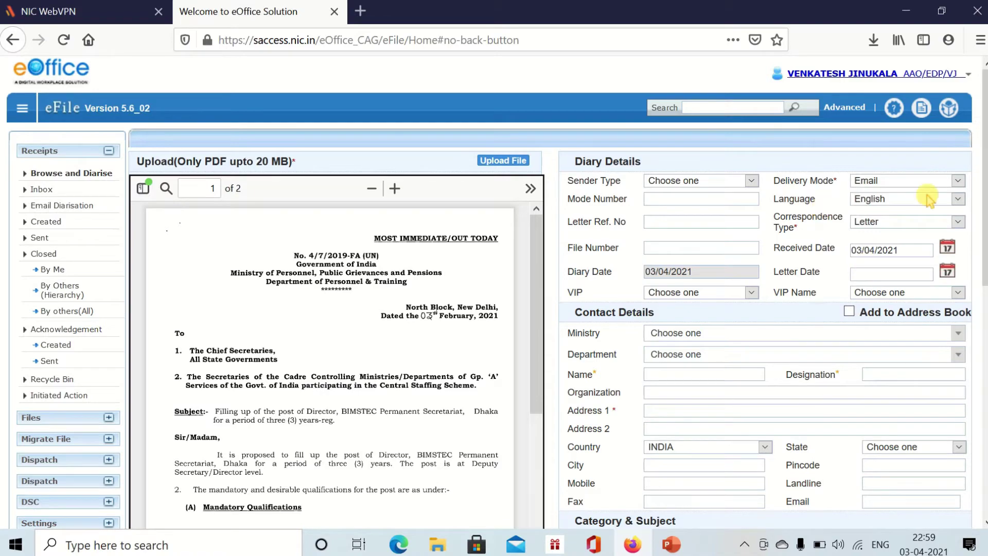
pyautogui.scroll(-10, 356, 315)
pyautogui.scroll(-5, 567, 309)
pyautogui.scroll(5, 799, 223)
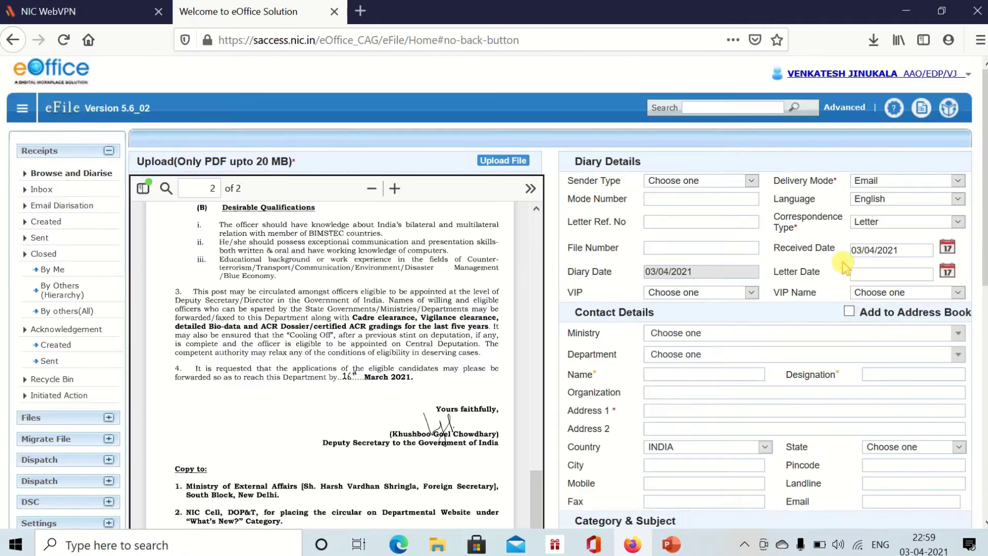
pyautogui.click(870, 199)
pyautogui.click(875, 213)
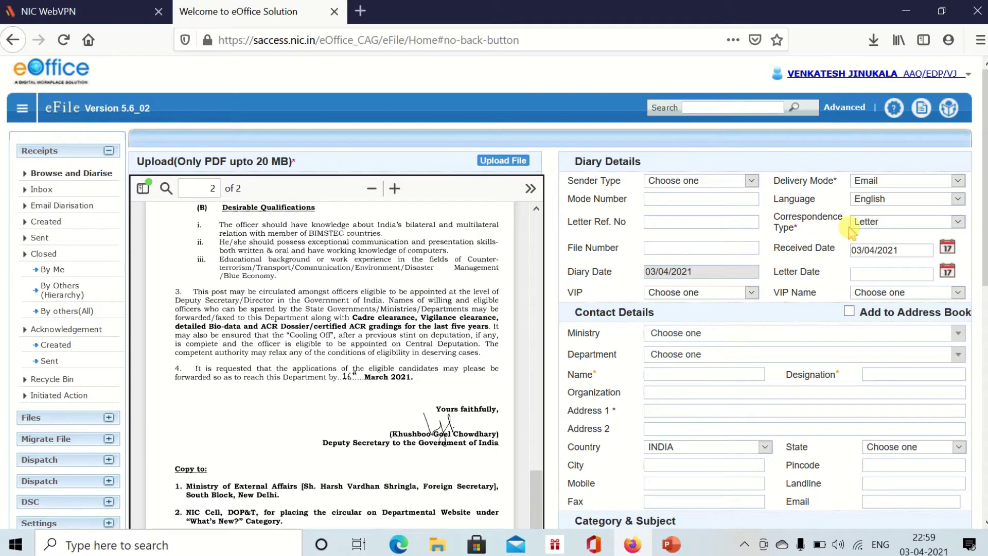
pyautogui.scroll(10, 292, 303)
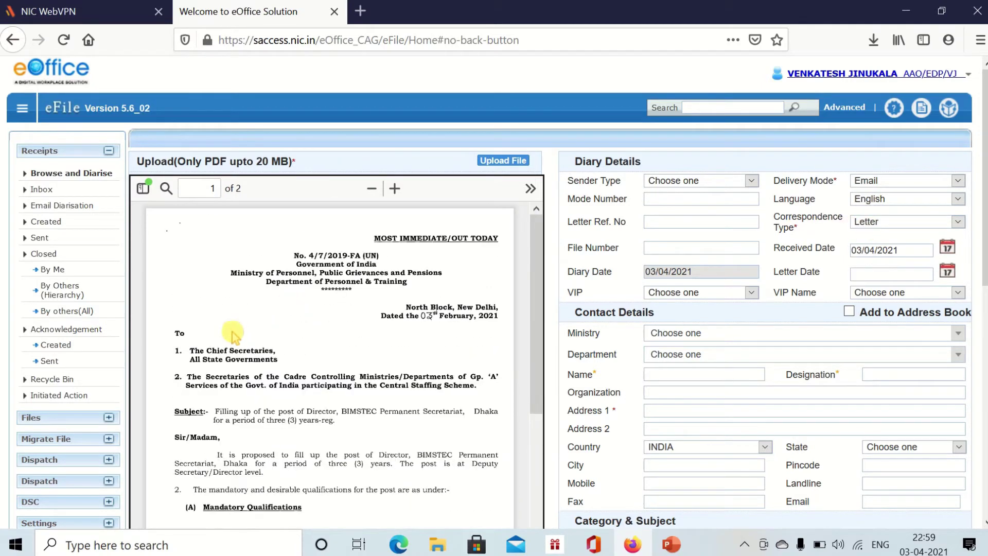
pyautogui.moveTo(197, 357); pyautogui.dragTo(264, 357)
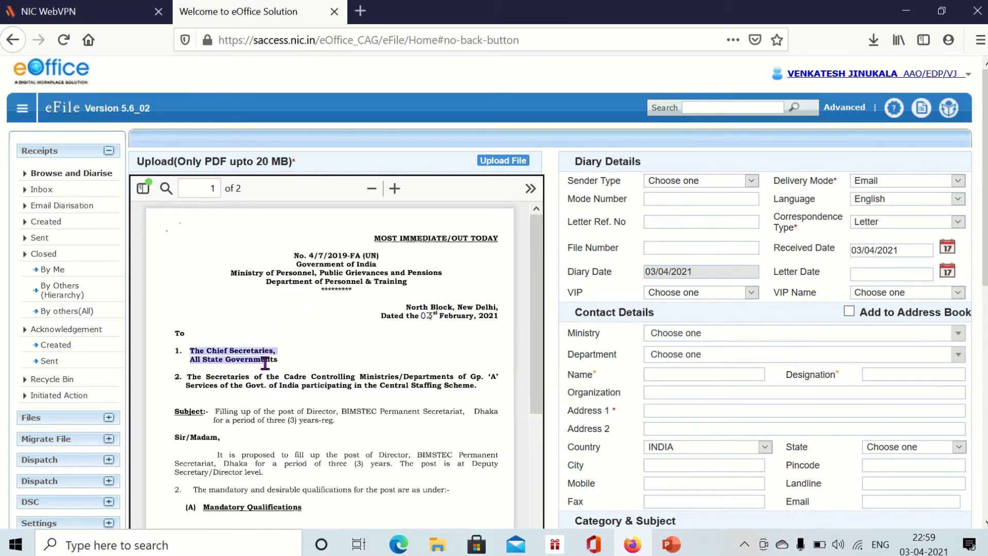
pyautogui.click(875, 222)
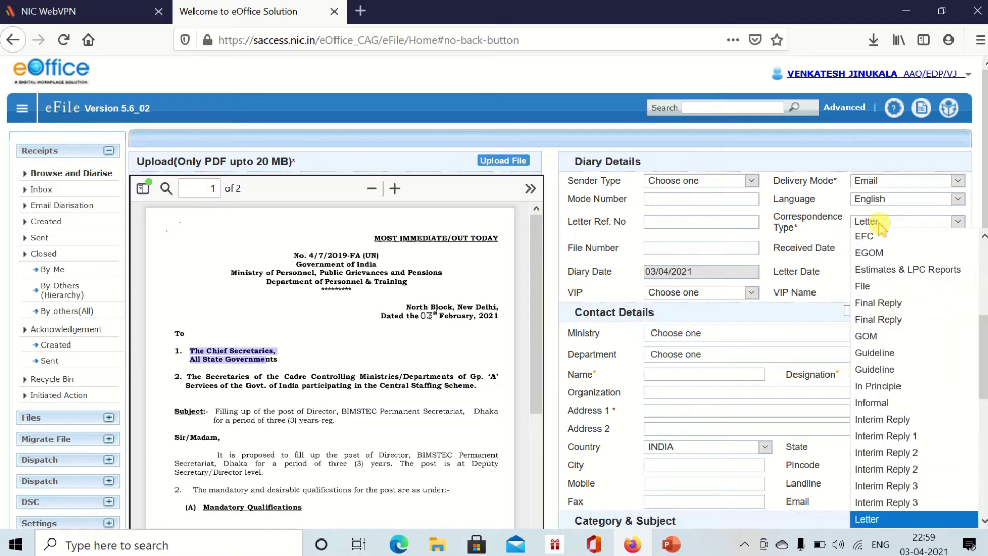
pyautogui.click(871, 223)
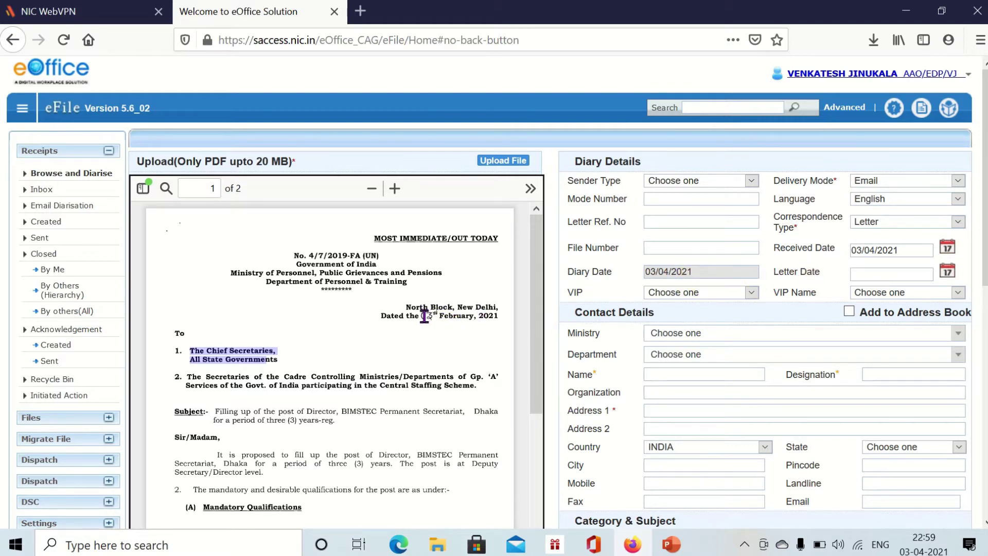
pyautogui.moveTo(424, 315); pyautogui.dragTo(456, 320)
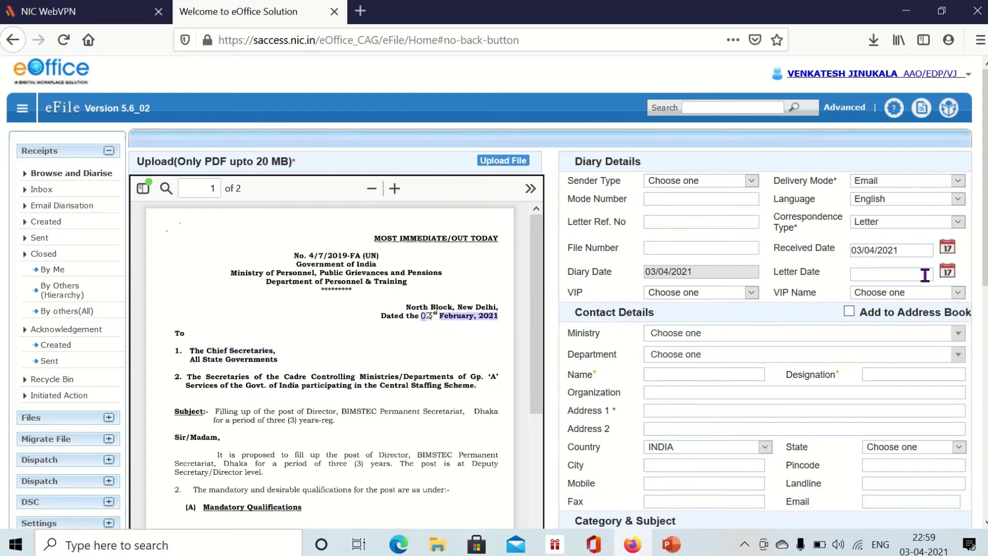
# - Set the Letter Date to 03/02/2021 using the calendar
pyautogui.click(948, 271)
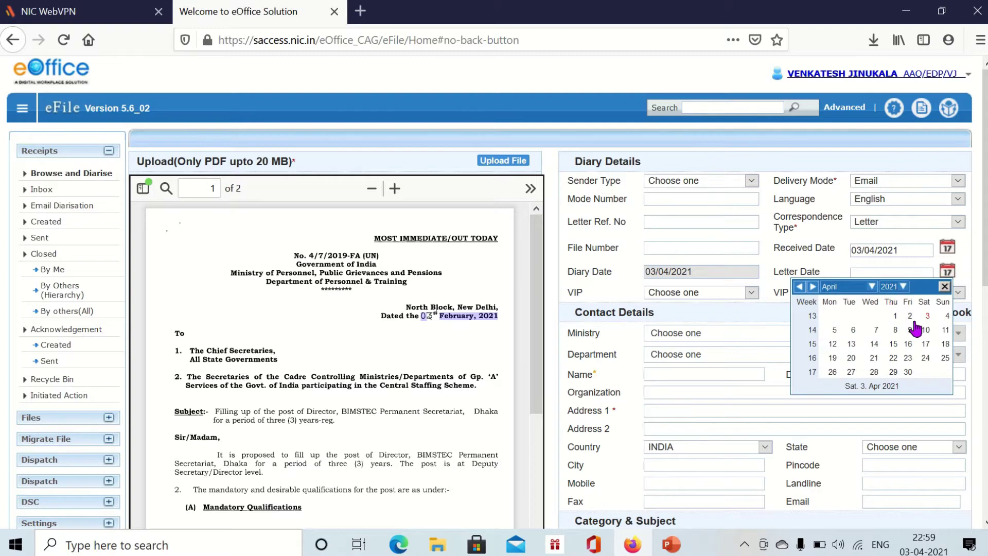
pyautogui.click(873, 288)
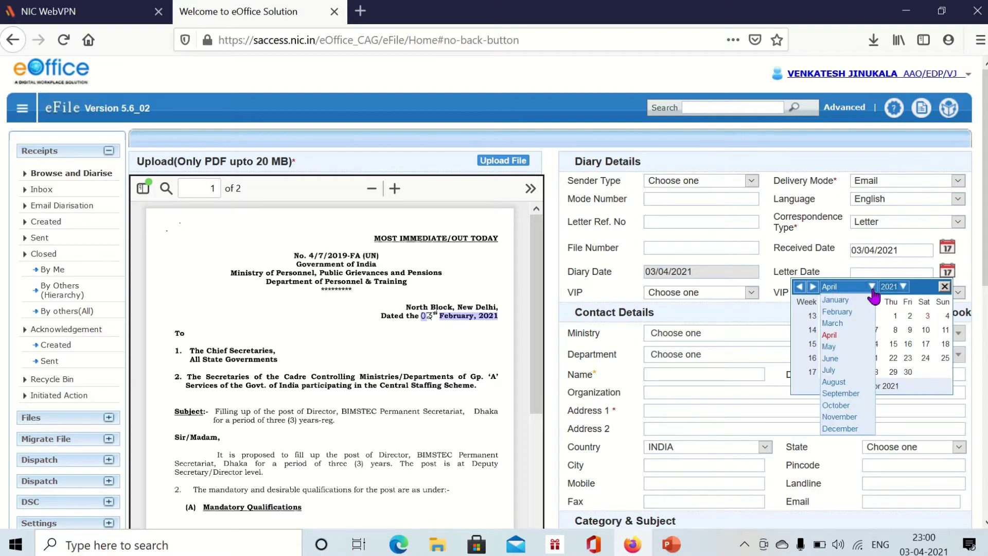
pyautogui.click(855, 312)
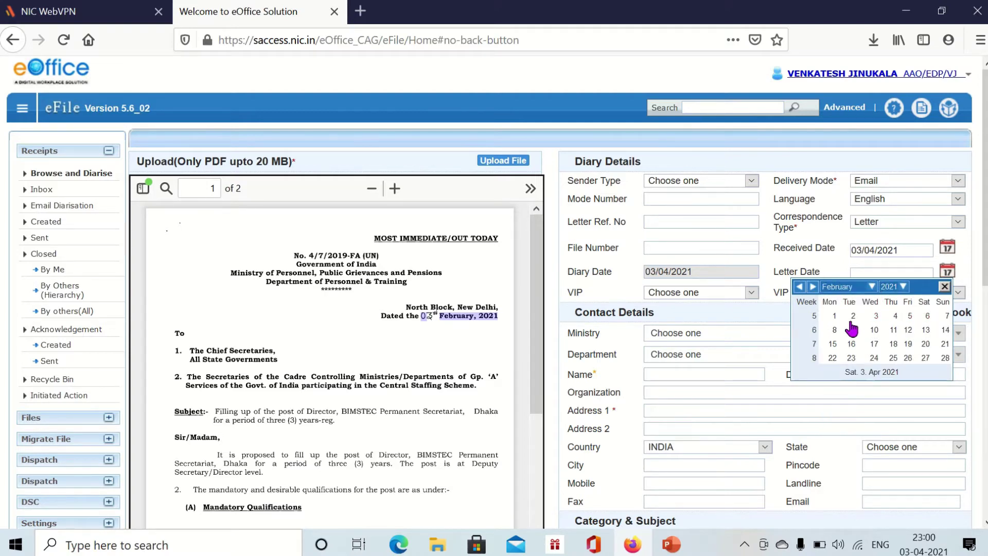
pyautogui.click(873, 316)
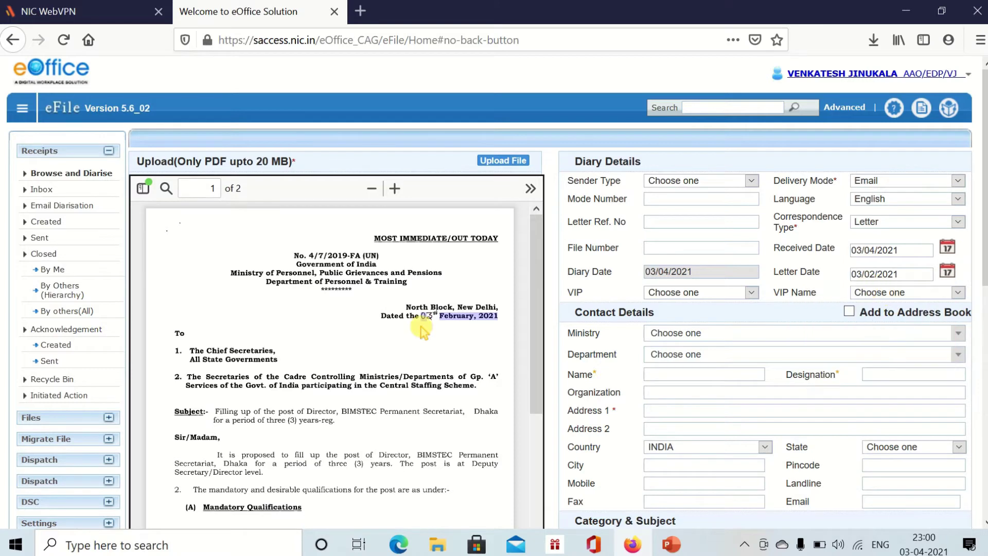
# - Check the VIP title and name lists, leaving VIP set to Choose one
pyautogui.scroll(-3, 427, 329)
pyautogui.scroll(-5, 427, 330)
pyautogui.click(677, 292)
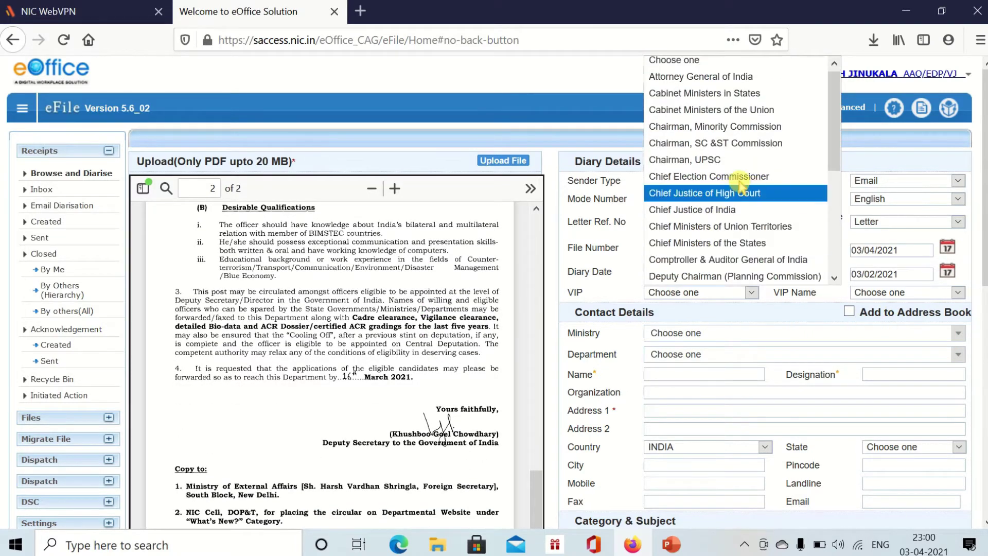
pyautogui.click(713, 208)
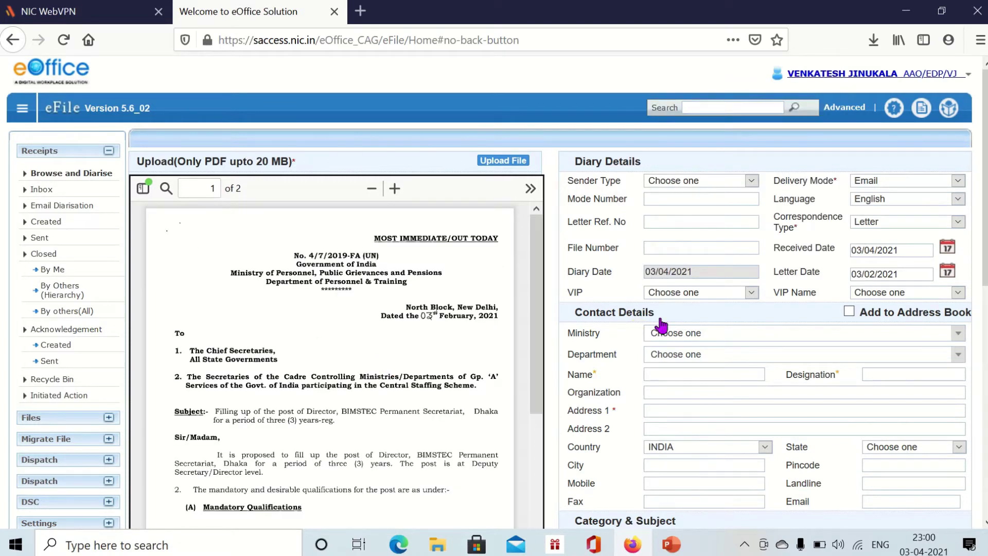
pyautogui.click(870, 292)
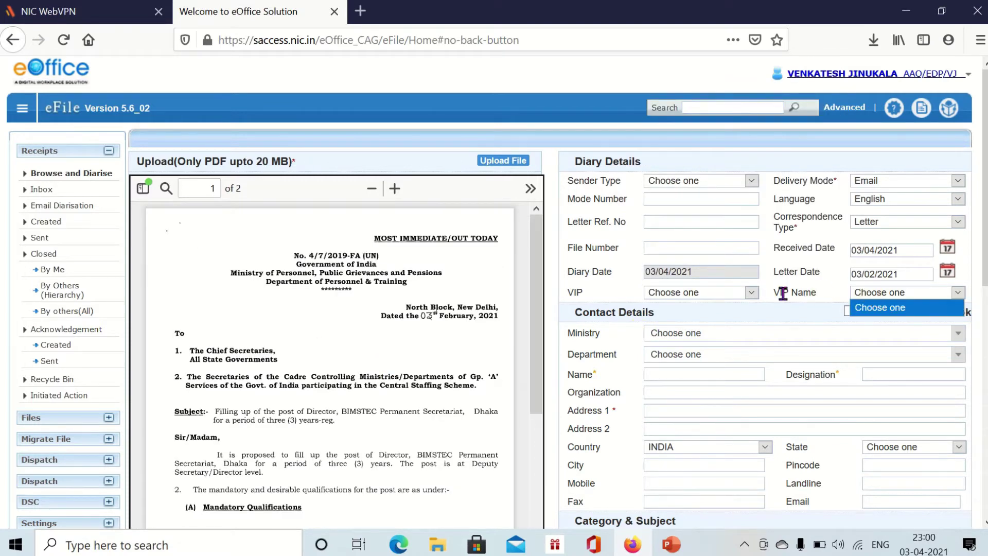
pyautogui.click(752, 293)
pyautogui.click(805, 290)
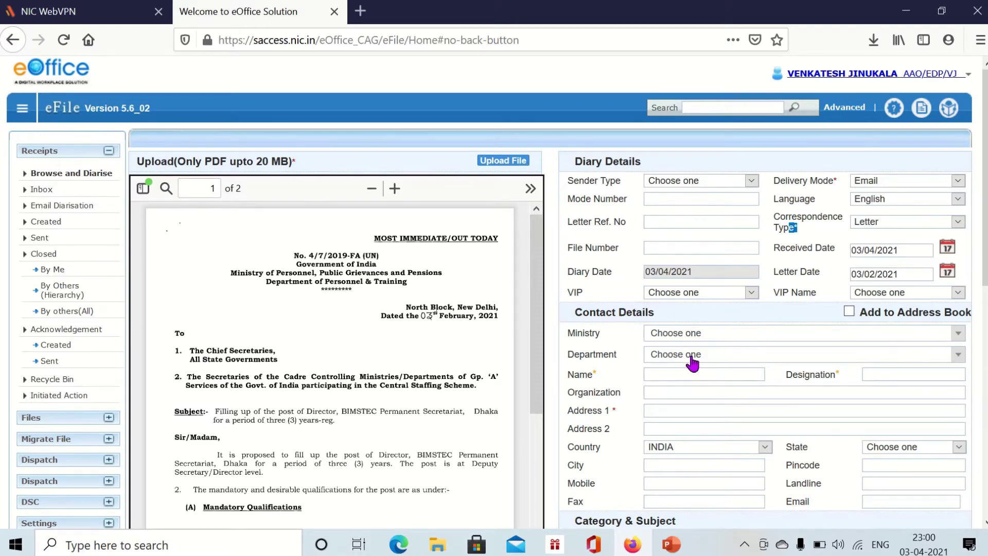
pyautogui.scroll(-3, 693, 363)
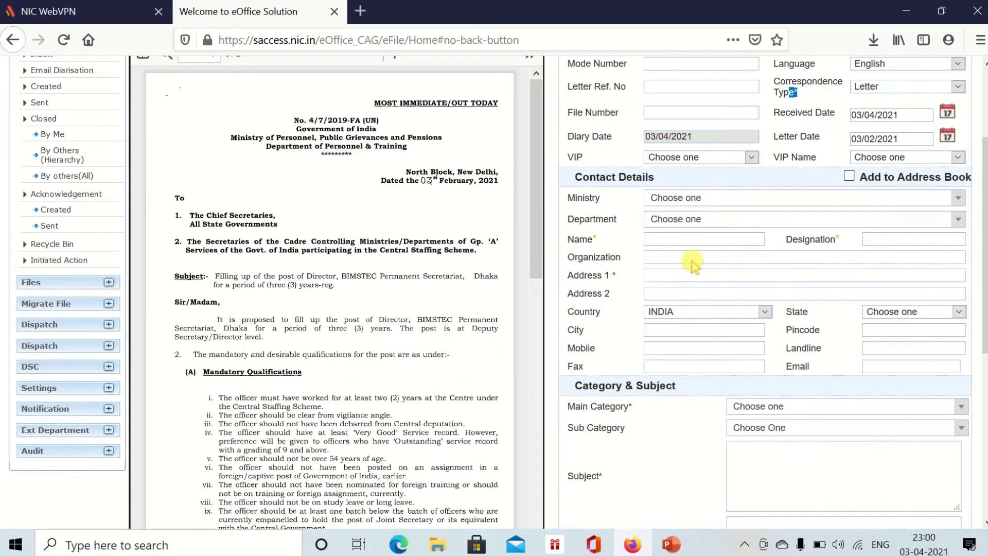
pyautogui.click(695, 206)
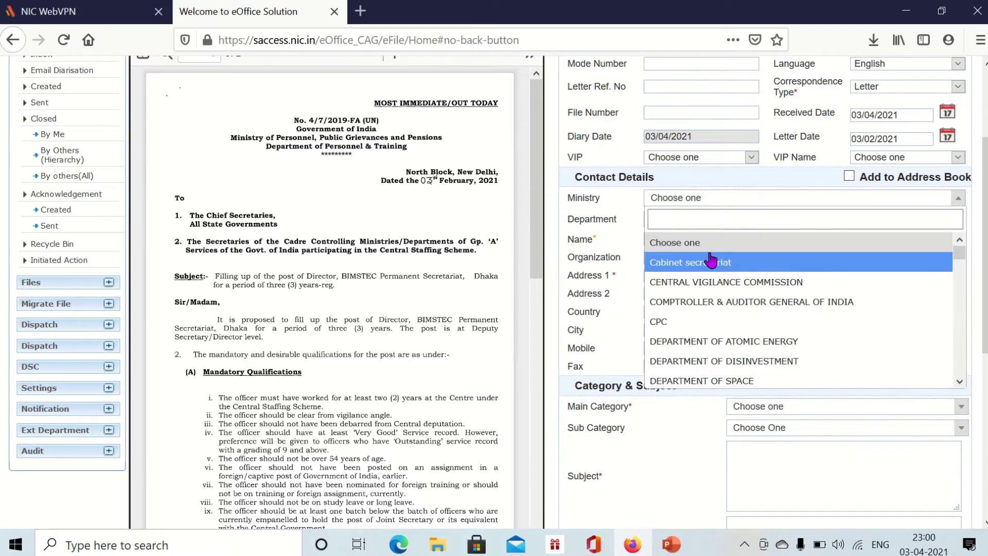
pyautogui.scroll(-3, 718, 267)
pyautogui.scroll(-8, 762, 319)
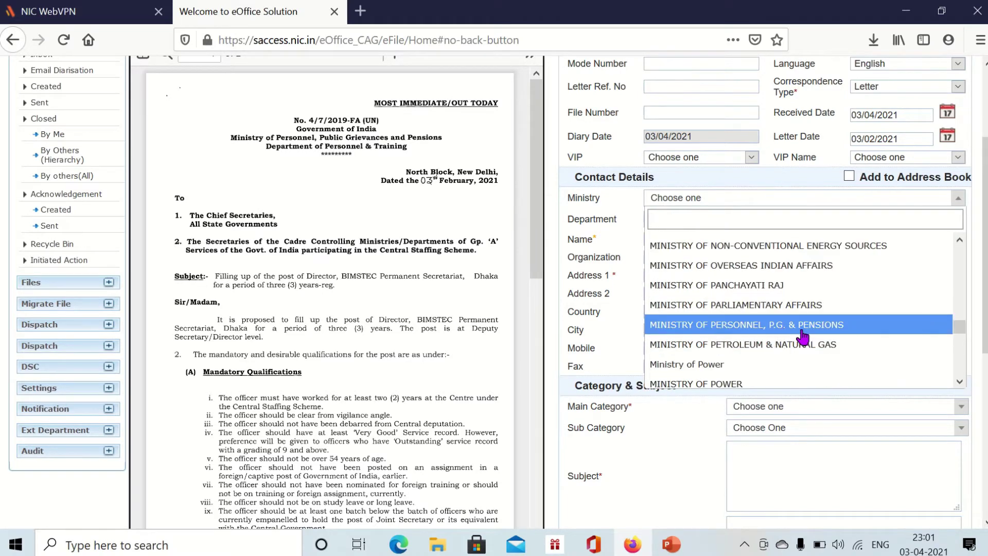
pyautogui.click(778, 325)
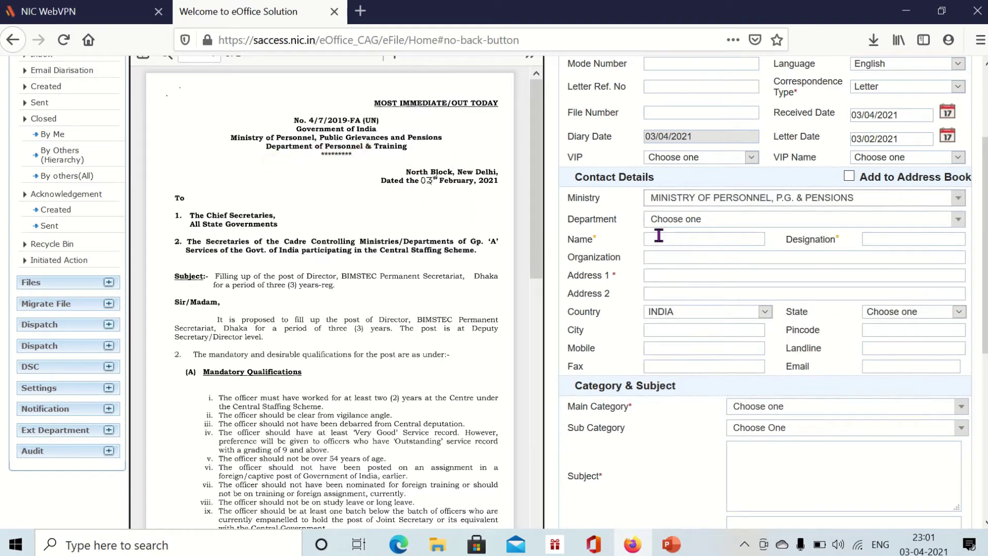
pyautogui.click(680, 227)
pyautogui.click(690, 227)
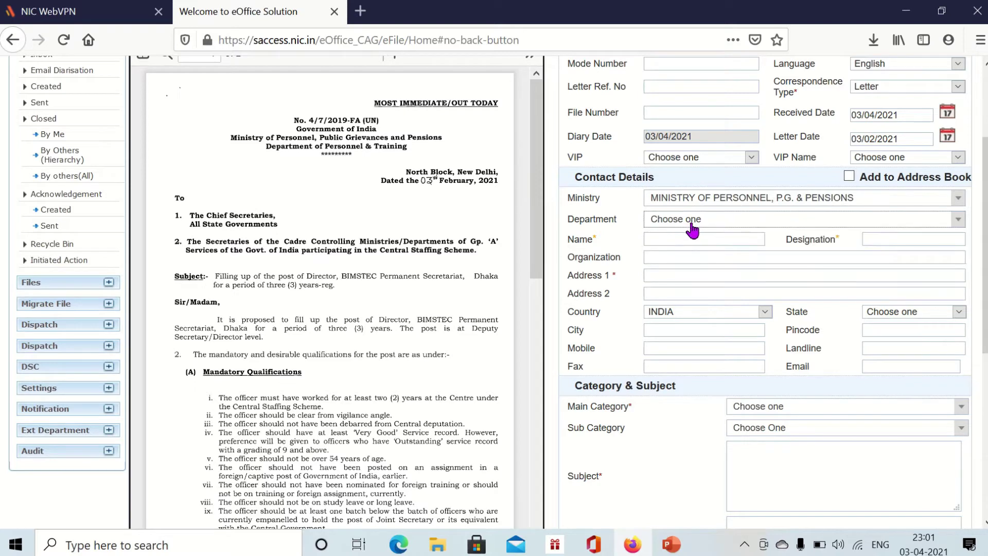
pyautogui.click(718, 223)
pyautogui.click(719, 223)
pyautogui.scroll(-10, 519, 262)
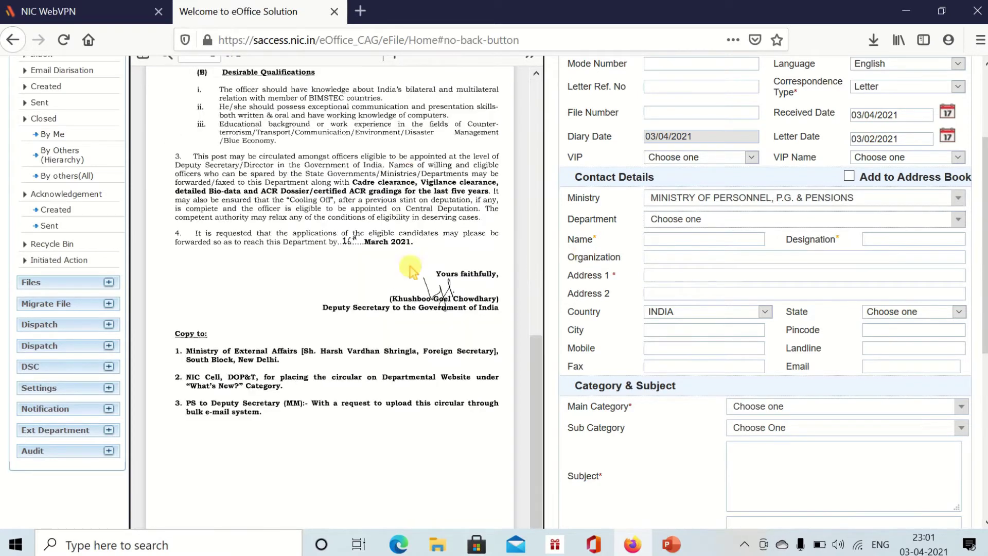
pyautogui.scroll(5, 409, 271)
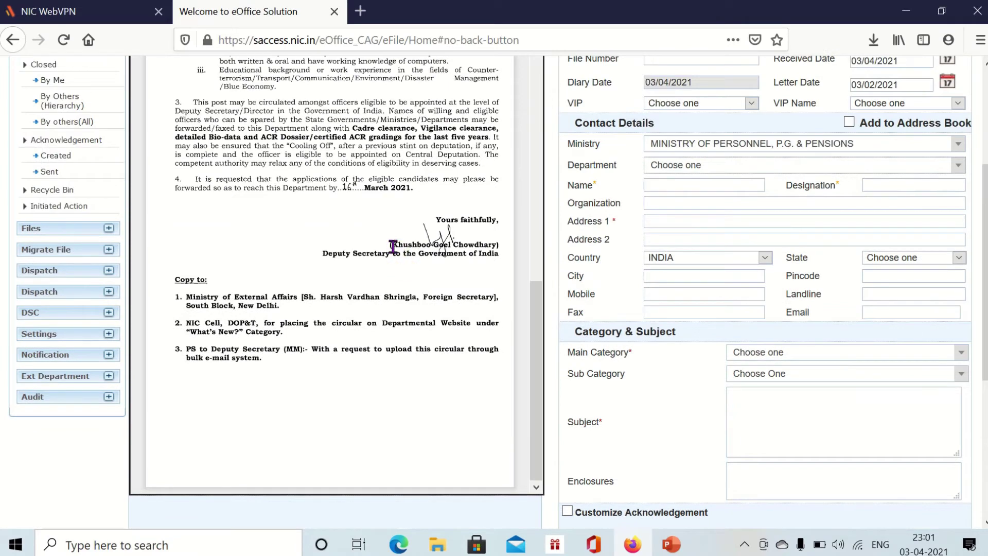
pyautogui.moveTo(394, 247); pyautogui.dragTo(447, 262)
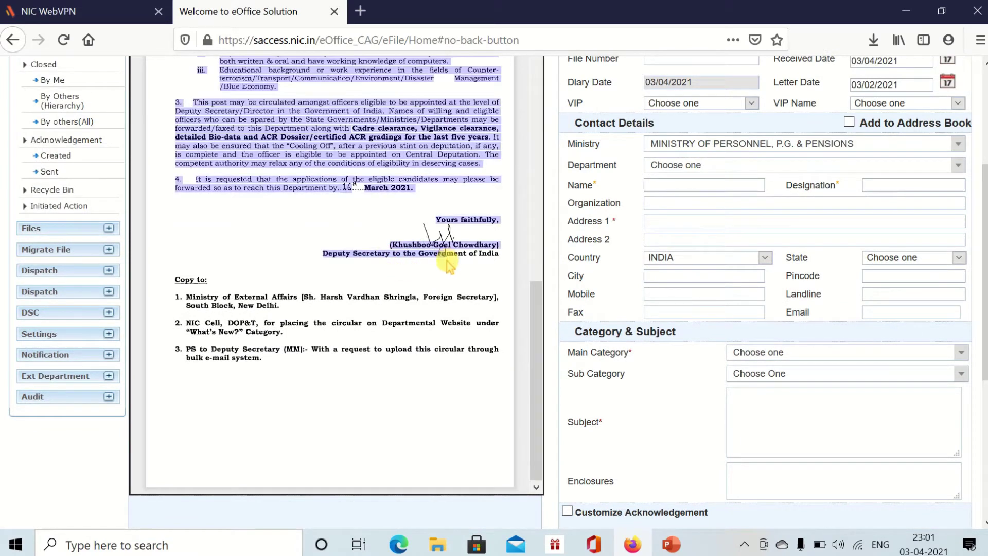
pyautogui.click(447, 264)
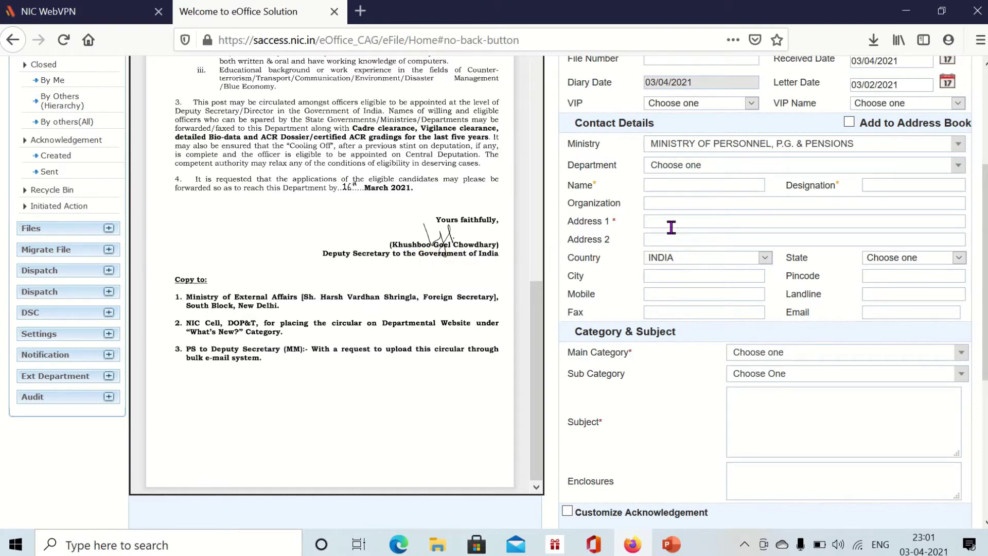
# - Enter the signatory's name and designation Deputy Secretary in the contact details
pyautogui.click(669, 188)
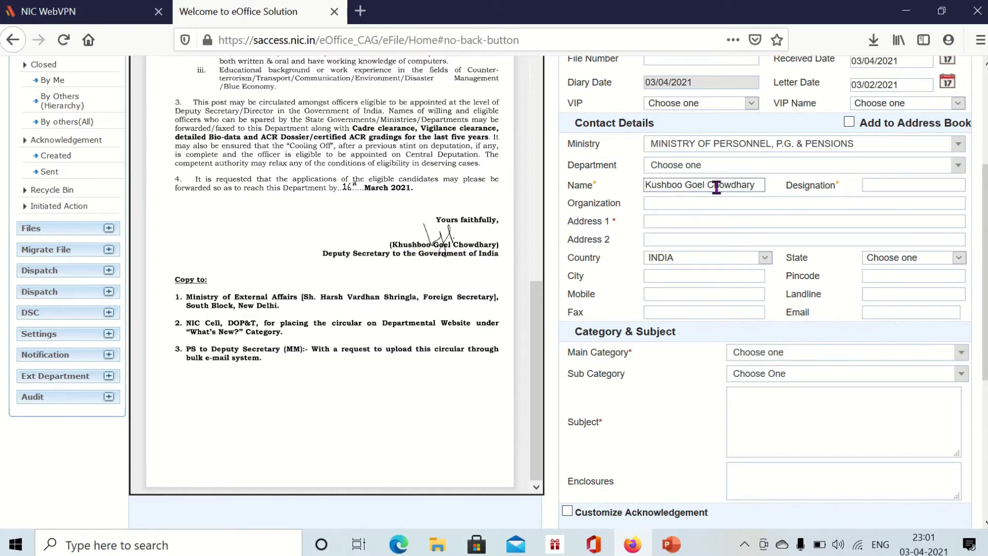
pyautogui.click(871, 185)
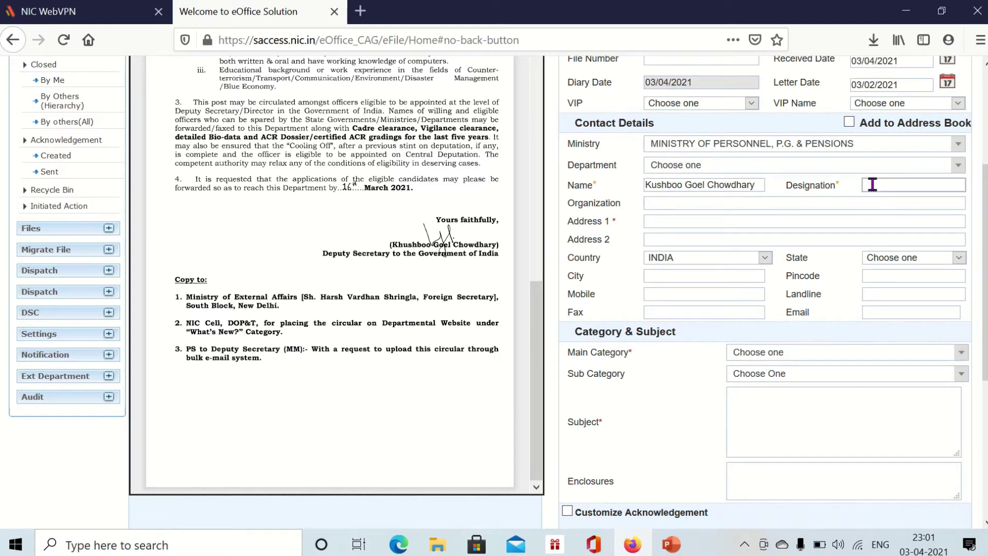
pyautogui.write('Deputy Secretart')
pyautogui.scroll(3, 901, 198)
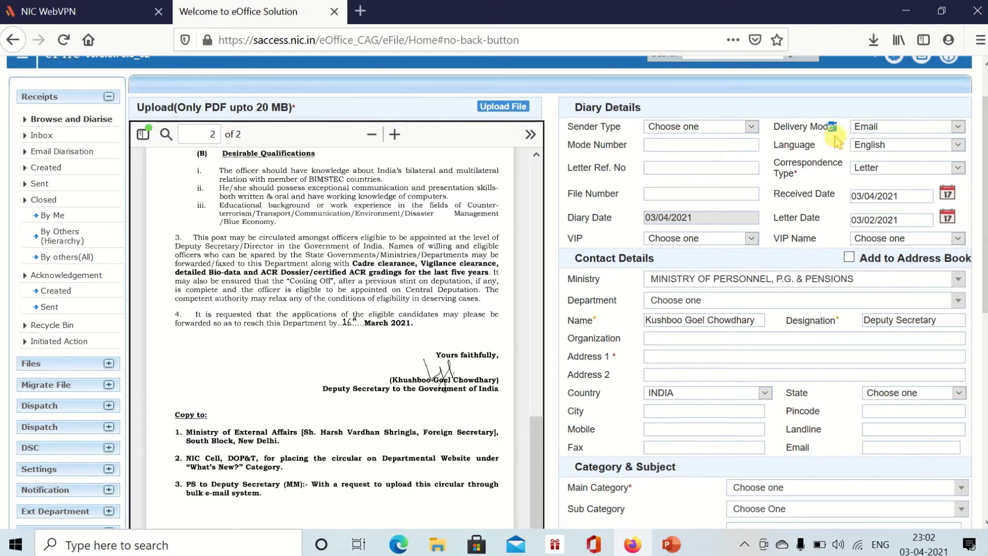
# - Adjust the contact fields, enter Delhi as the address, and open the Main Category list
pyautogui.click(795, 172)
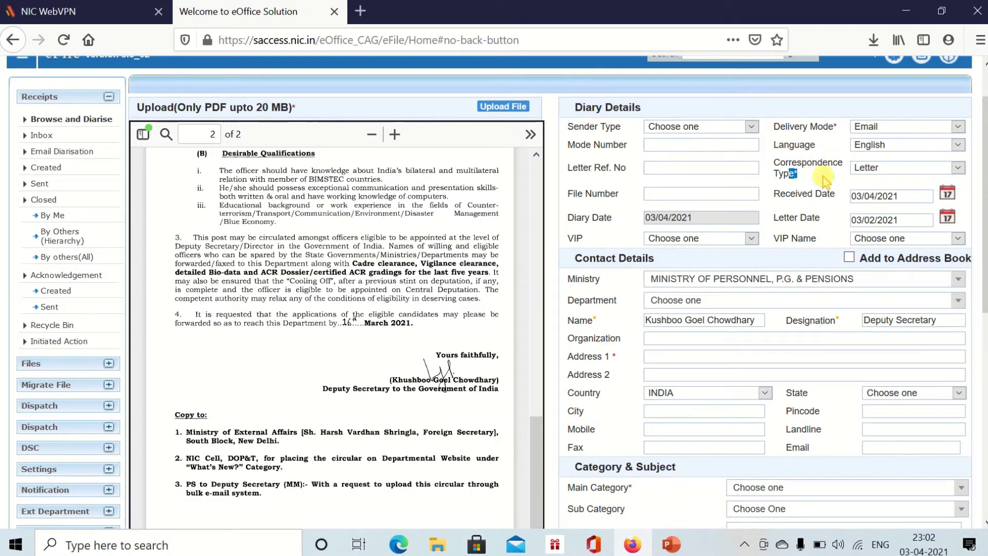
pyautogui.click(604, 327)
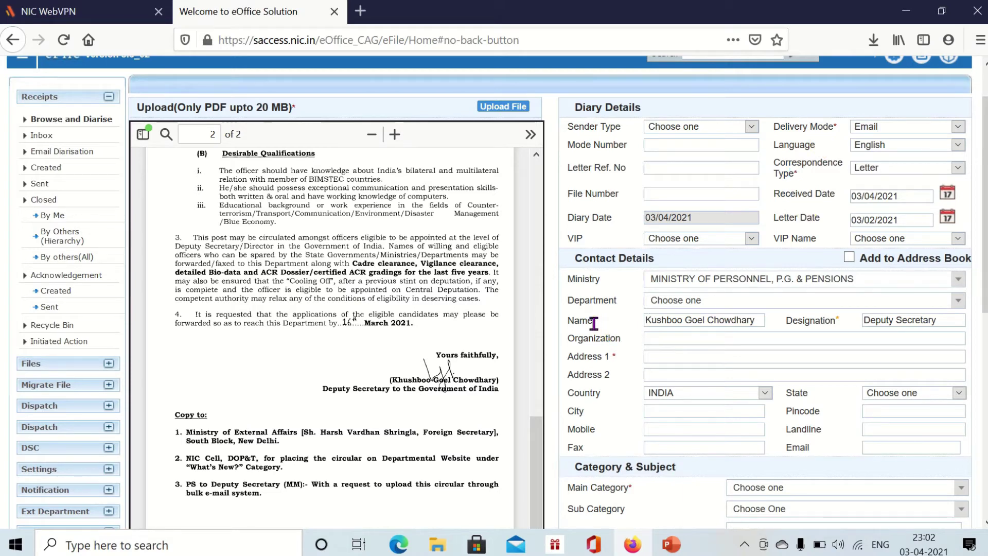
pyautogui.doubleClick(594, 322)
pyautogui.click(644, 329)
pyautogui.scroll(-3, 875, 319)
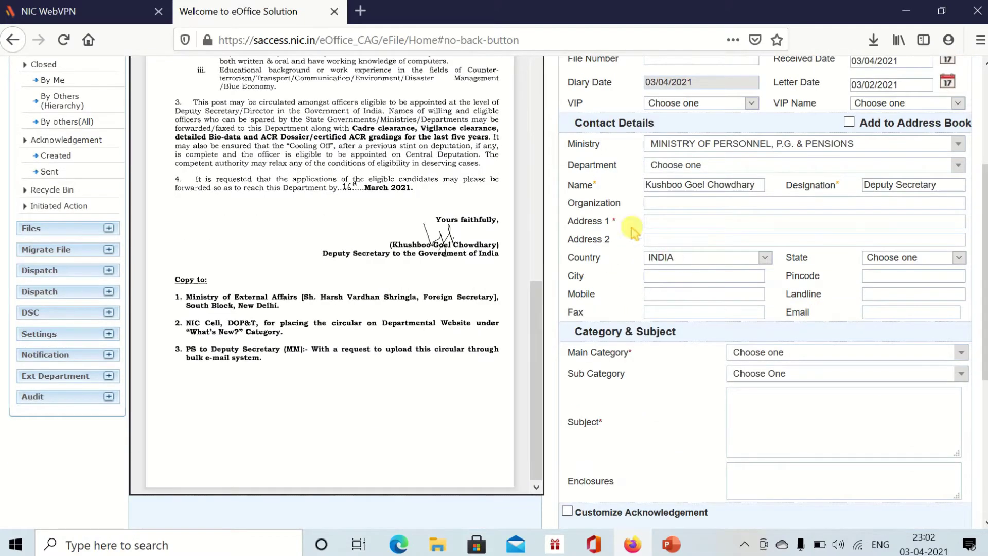
pyautogui.click(652, 222)
pyautogui.scroll(10, 447, 270)
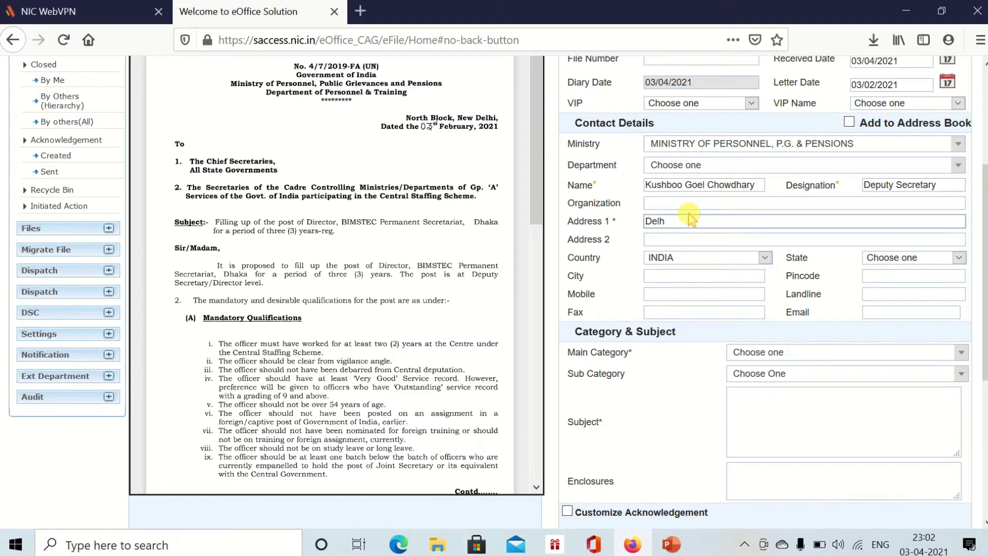
pyautogui.click(607, 238)
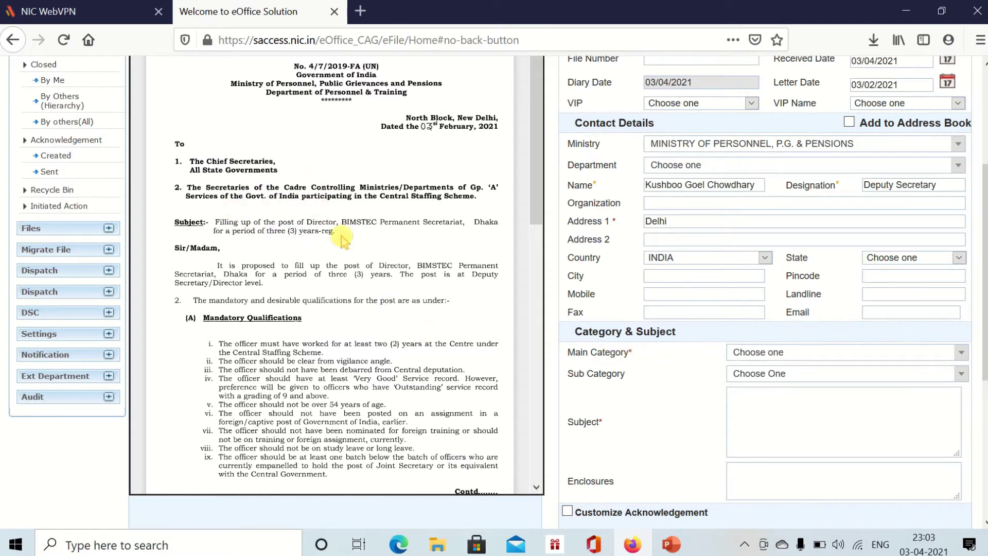
pyautogui.click(765, 358)
# - Choose Appointments as the main category, leaving the sub category empty
pyautogui.scroll(-2, 788, 442)
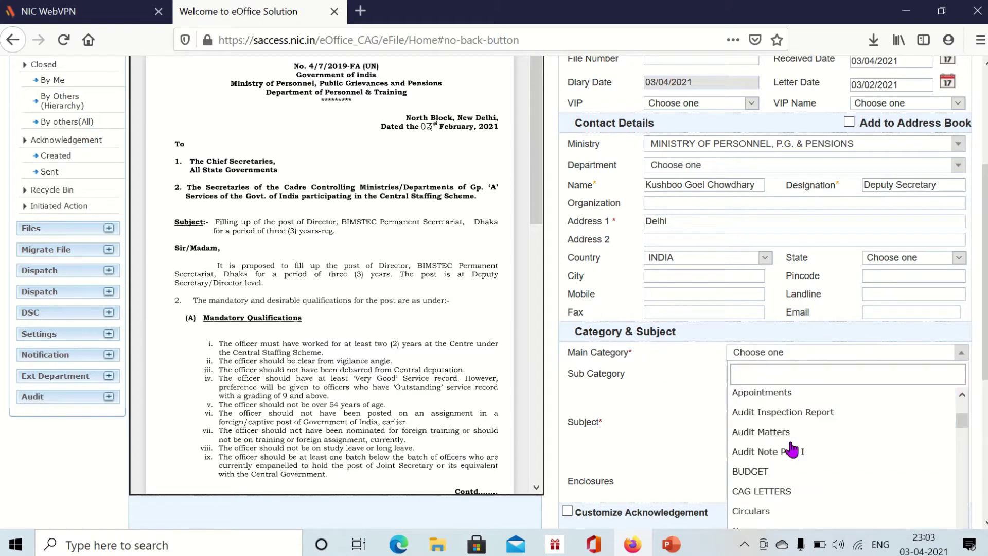
pyautogui.scroll(2, 788, 453)
pyautogui.click(796, 496)
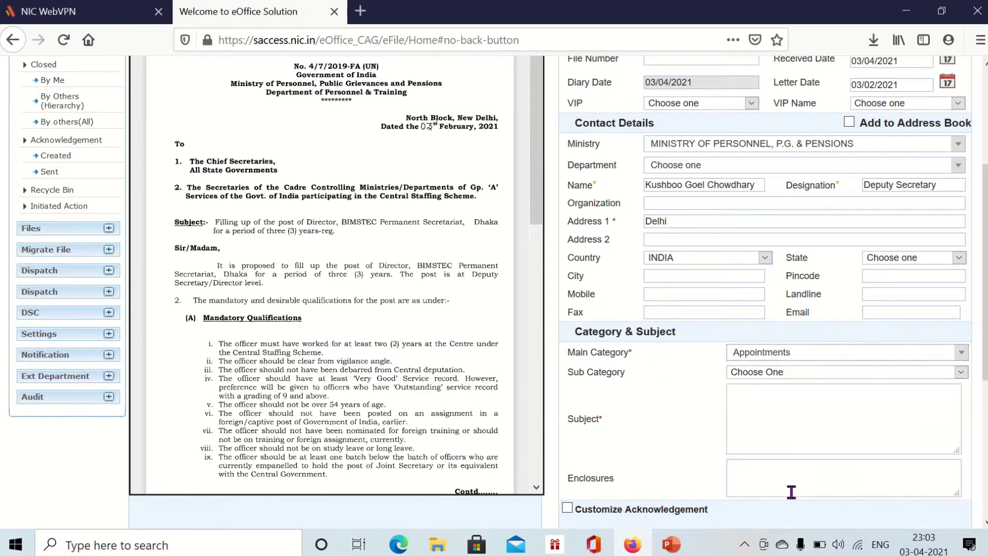
pyautogui.click(788, 360)
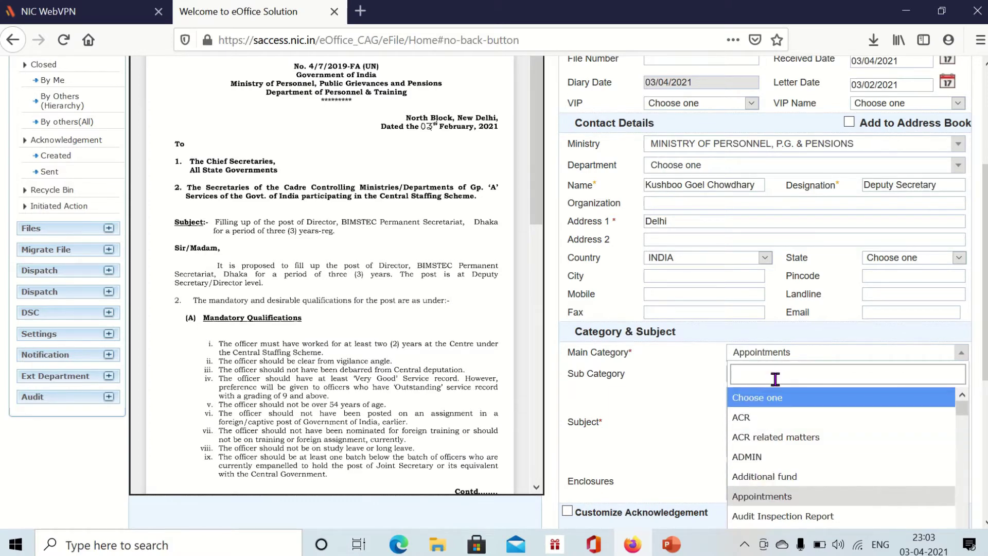
pyautogui.click(802, 362)
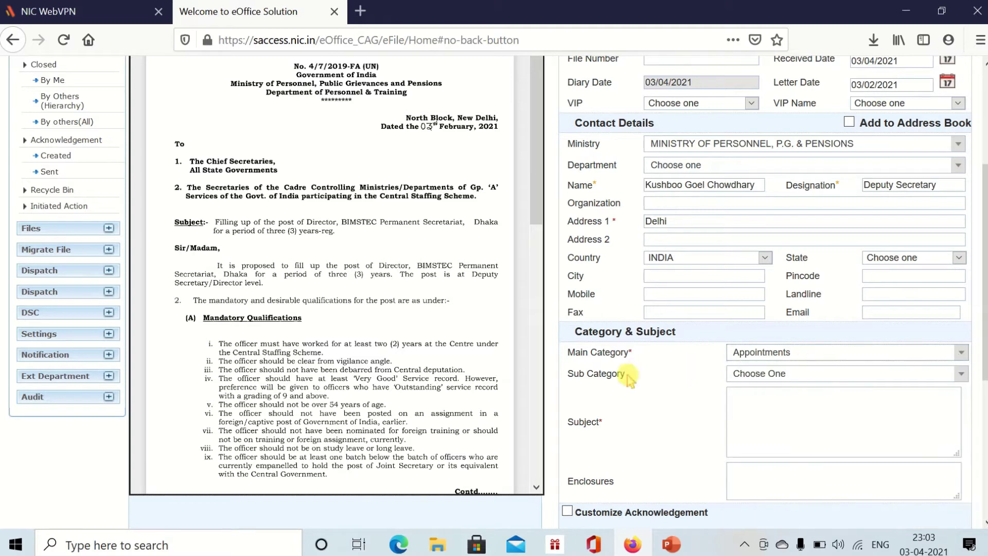
pyautogui.click(741, 380)
pyautogui.click(774, 381)
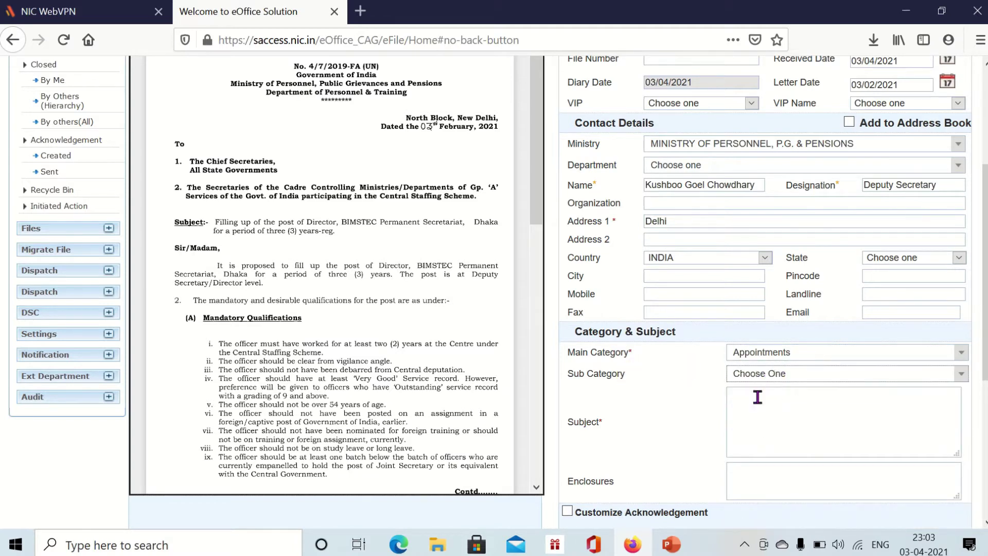
# - Copy the letter's BIMSTEC Director post subject line and paste it into Subject
pyautogui.moveTo(632, 353); pyautogui.dragTo(576, 354)
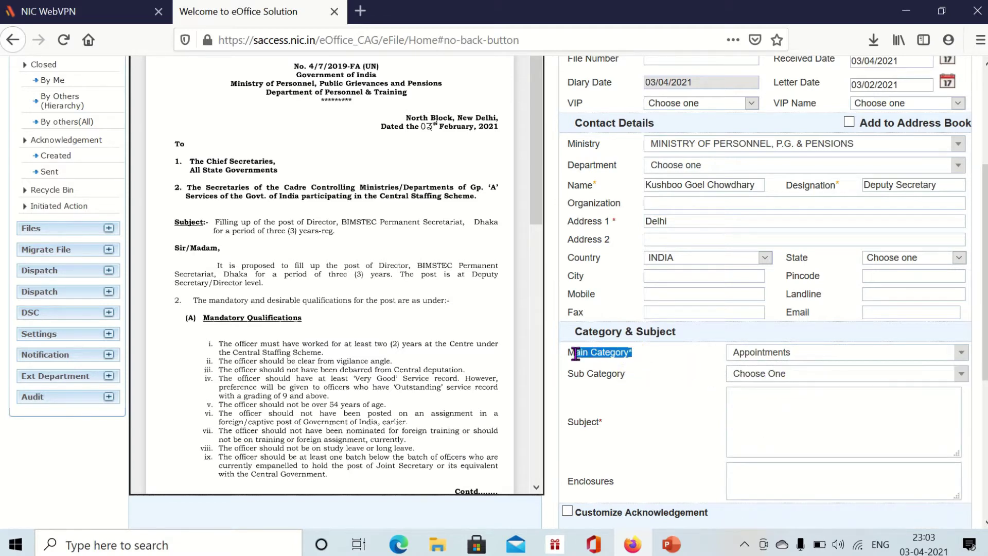
pyautogui.doubleClick(704, 366)
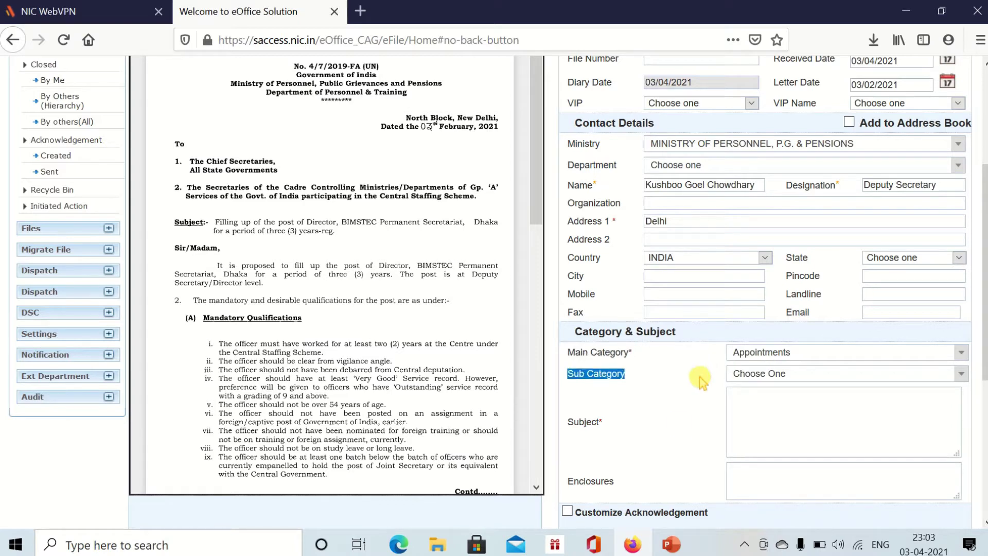
pyautogui.click(630, 423)
pyautogui.click(806, 427)
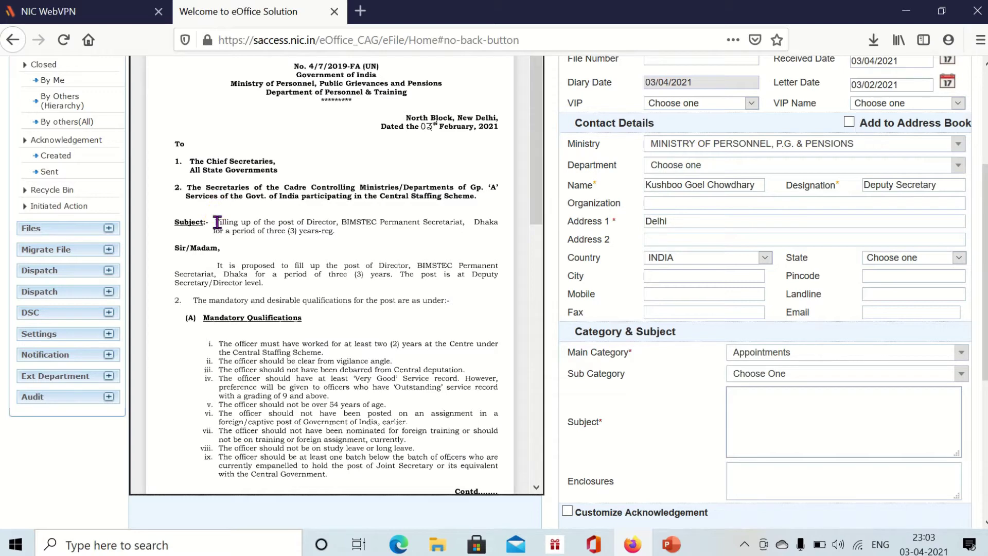
pyautogui.moveTo(216, 223); pyautogui.dragTo(329, 230)
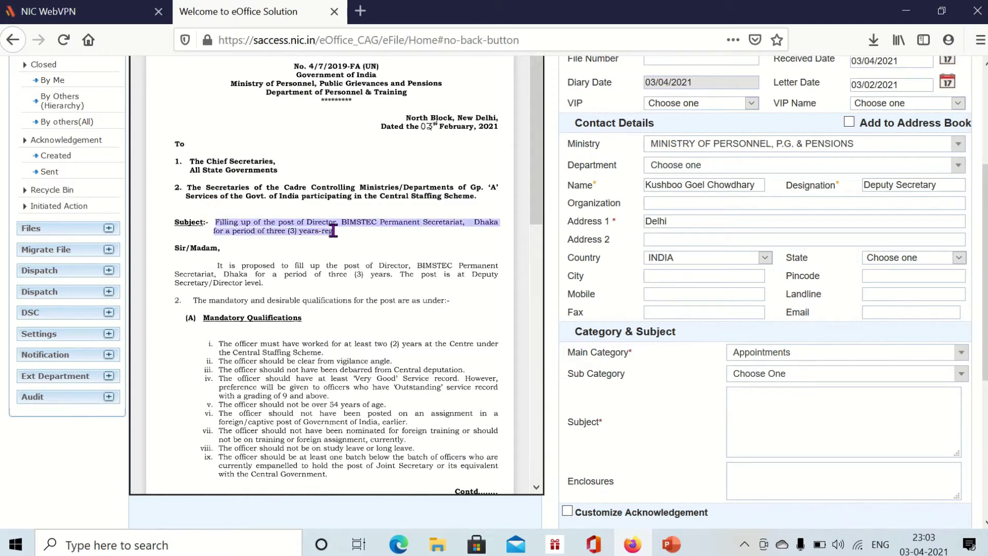
pyautogui.click(743, 413)
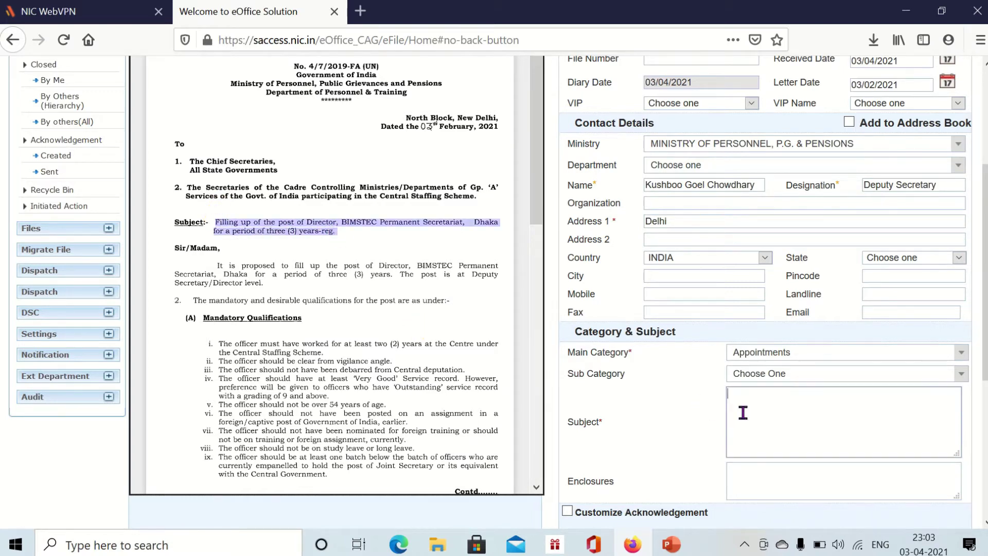
pyautogui.write('Filling up of the post of Director, BIMSTEC Permanent Secretariat, Dhaka for a period of three (3) years-reg.')
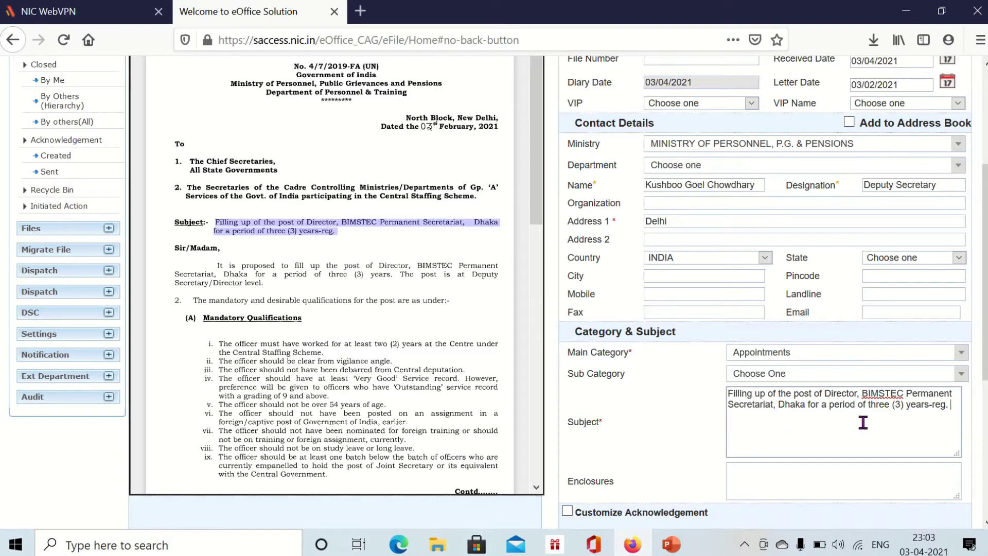
# - Review the remaining diary fields, placing the caret in Enclosures
pyautogui.scroll(-4, 928, 431)
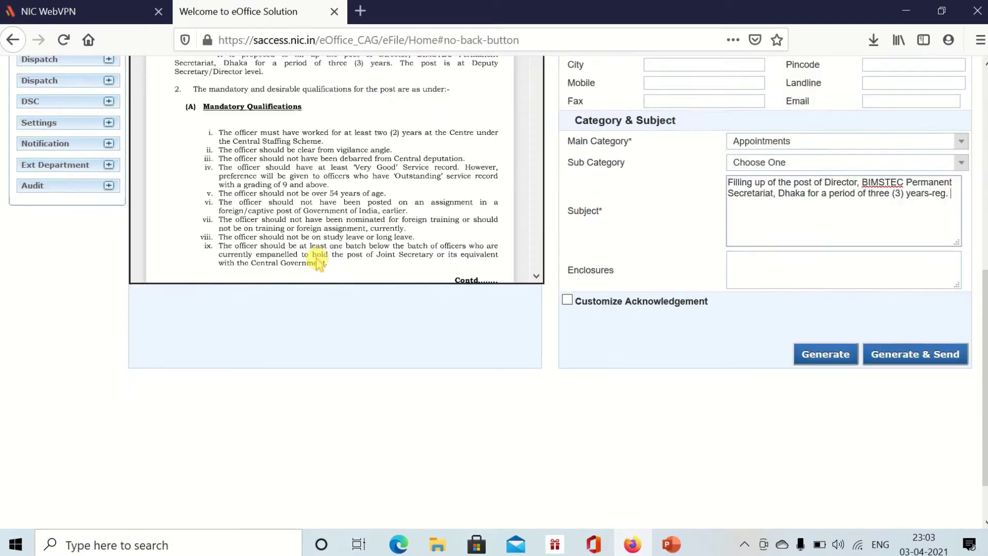
pyautogui.scroll(-2, 334, 255)
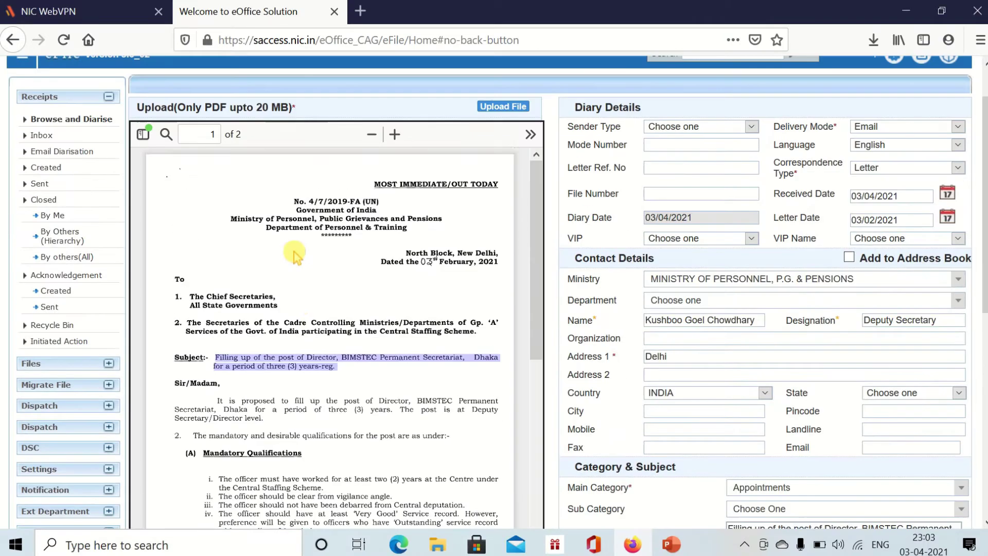
pyautogui.scroll(-10, 299, 261)
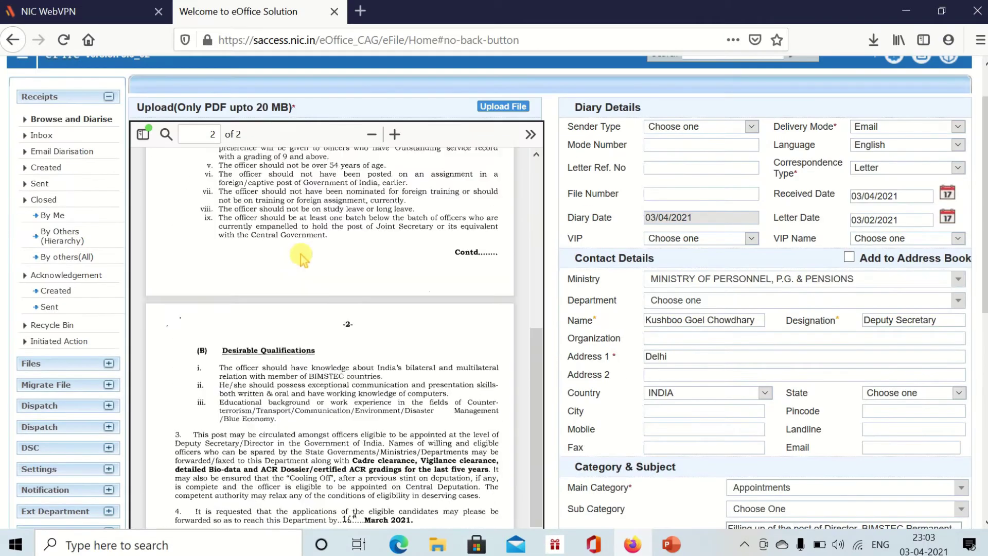
pyautogui.scroll(9, 303, 301)
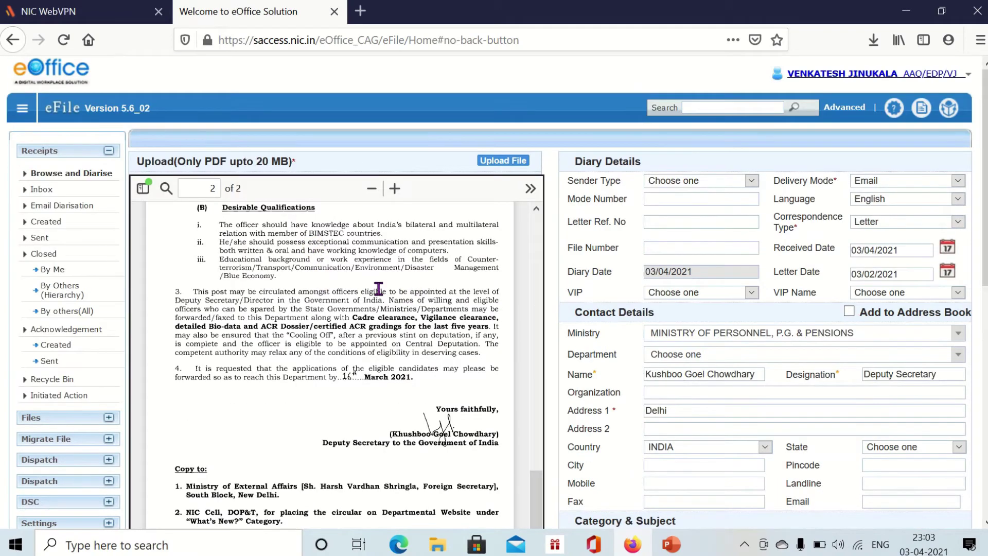
pyautogui.scroll(-5, 360, 307)
pyautogui.scroll(-3, 721, 332)
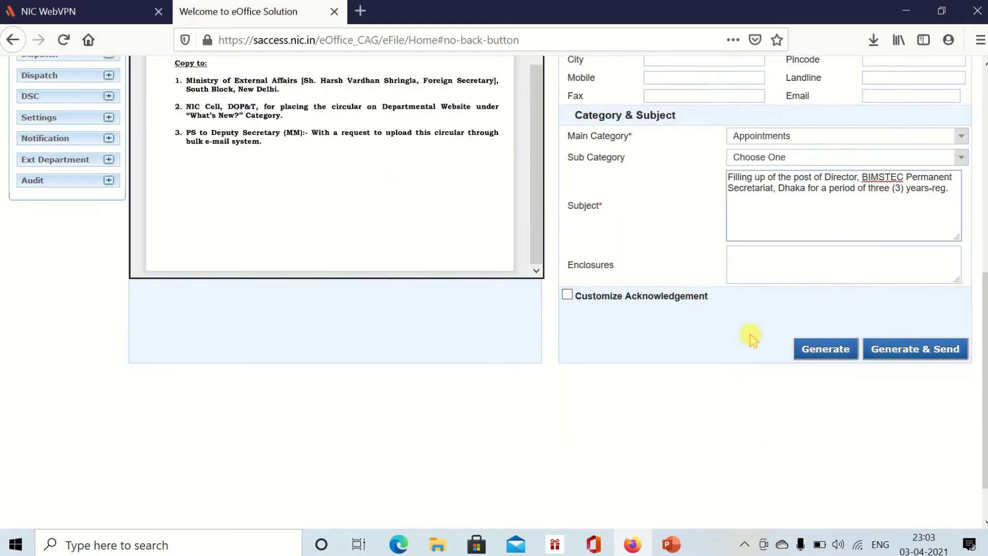
pyautogui.click(770, 270)
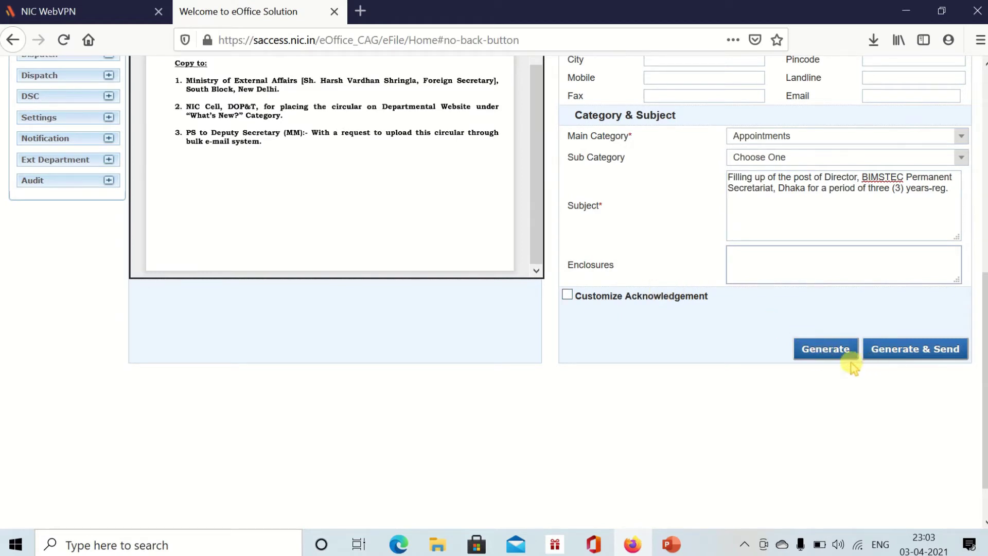
pyautogui.scroll(3, 525, 354)
pyautogui.scroll(4, 525, 354)
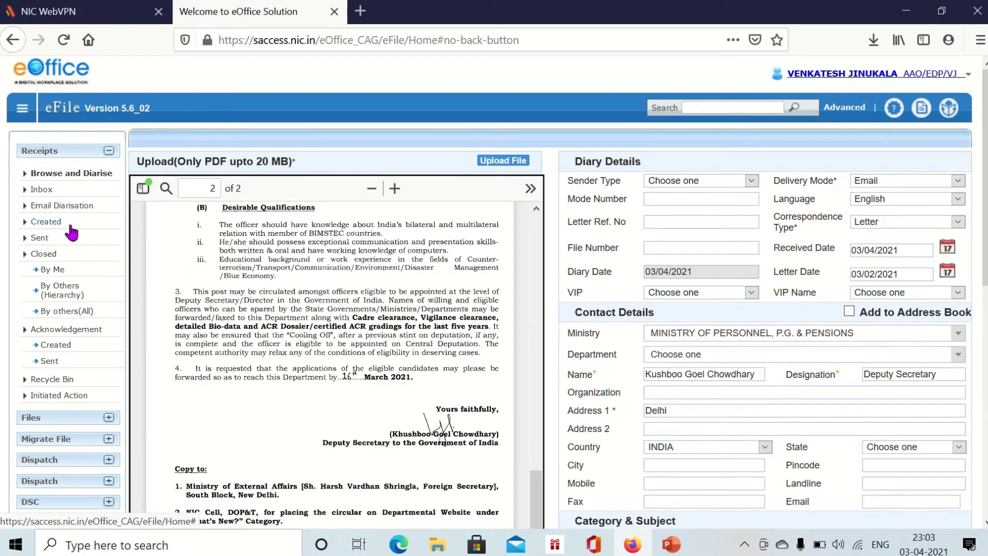
pyautogui.scroll(-7, 746, 326)
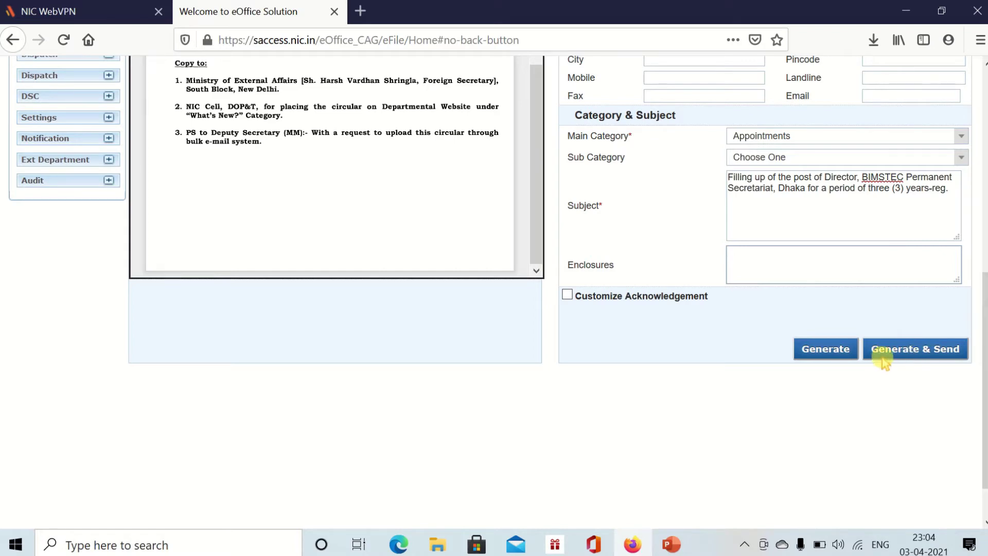
pyautogui.scroll(10, 470, 329)
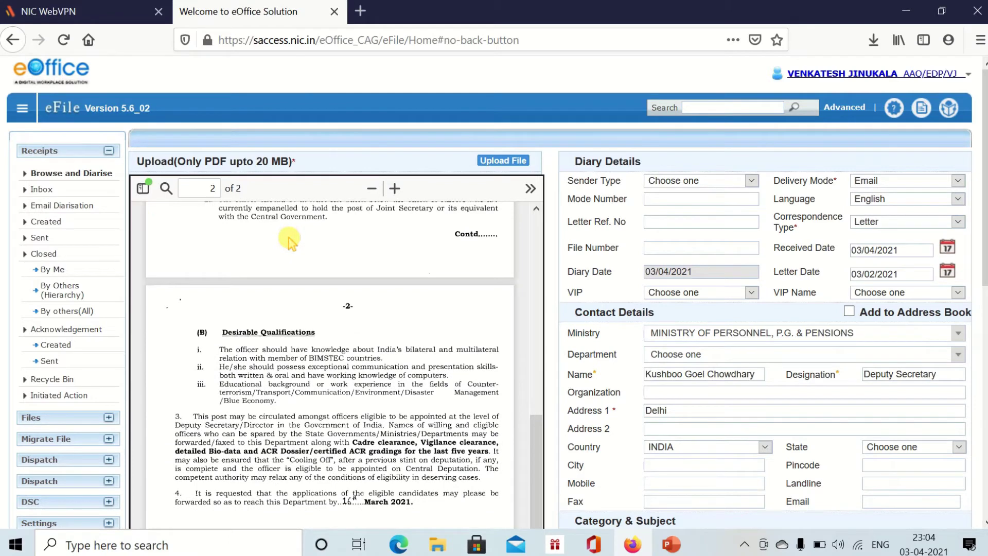
pyautogui.scroll(-10, 291, 244)
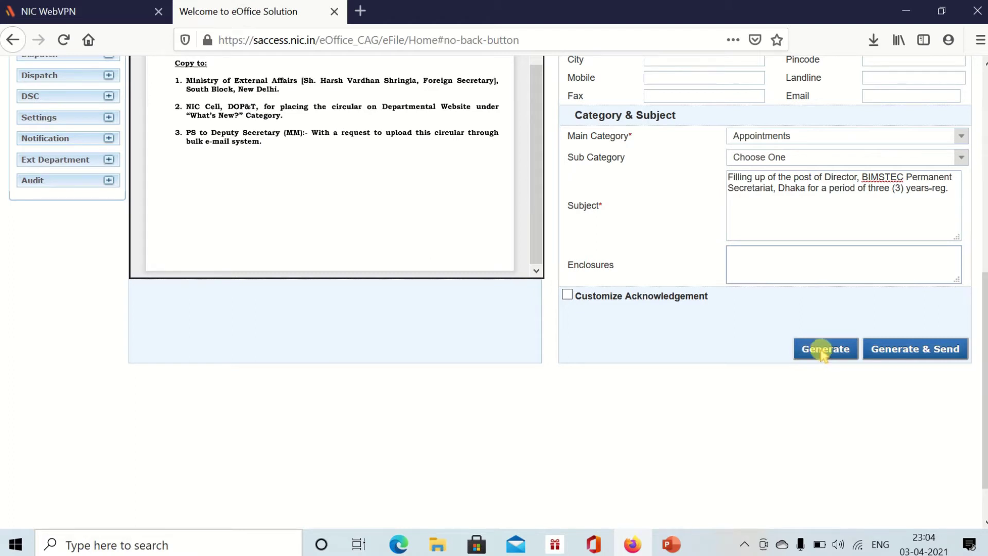
pyautogui.click(824, 351)
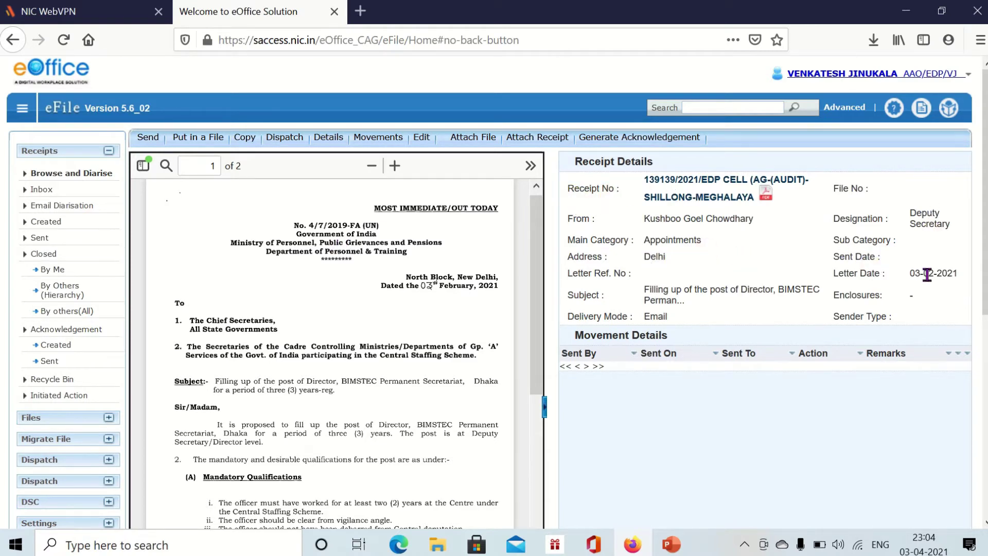
pyautogui.scroll(-3, 817, 269)
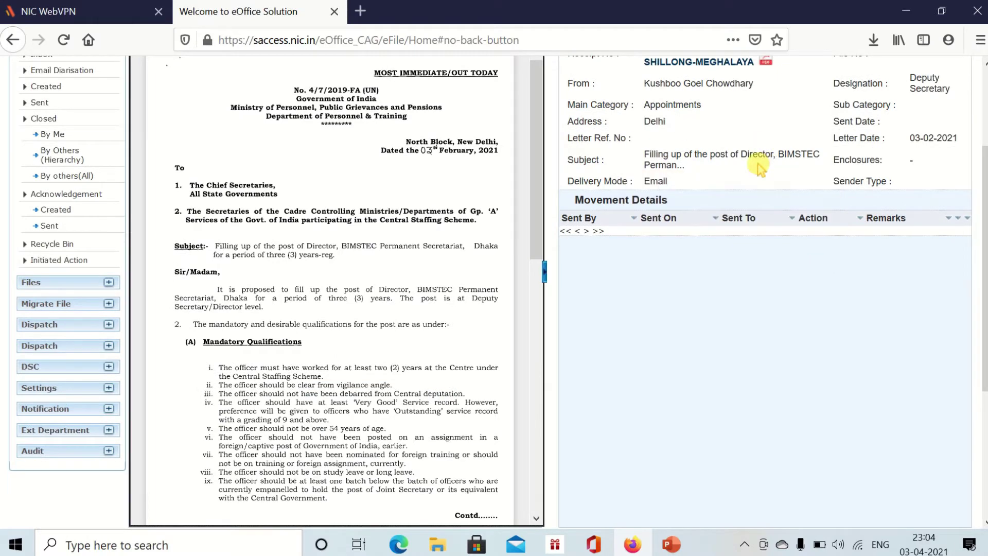
pyautogui.scroll(-3, 727, 158)
pyautogui.scroll(6, 426, 221)
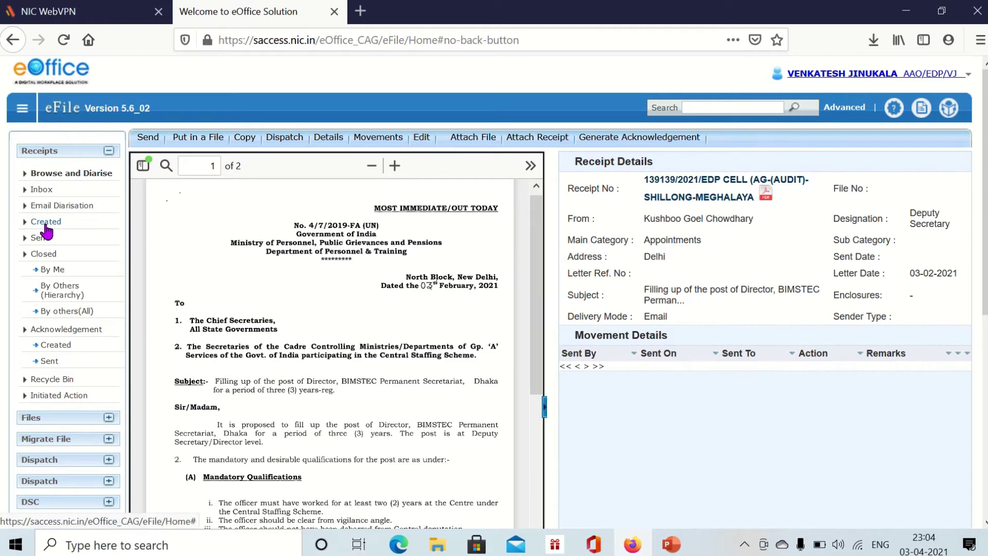
# - Leave the receipt and list the four receipts created by me, then reload the list
pyautogui.click(31, 153)
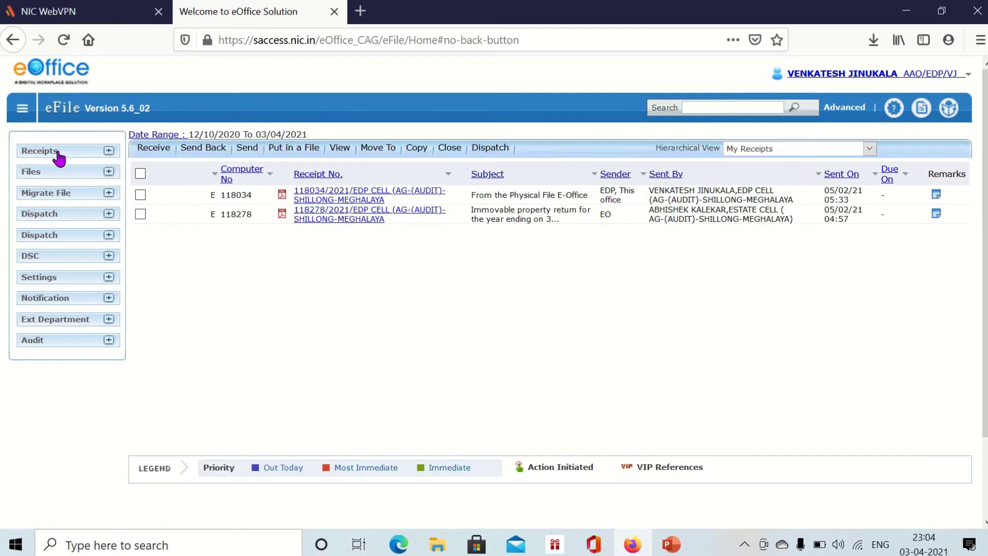
pyautogui.click(56, 153)
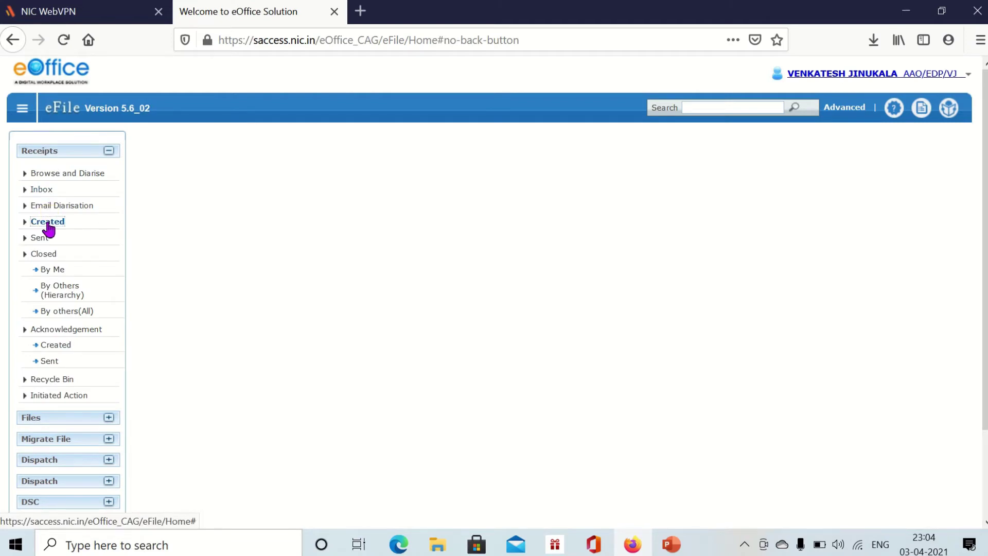
pyautogui.click(47, 223)
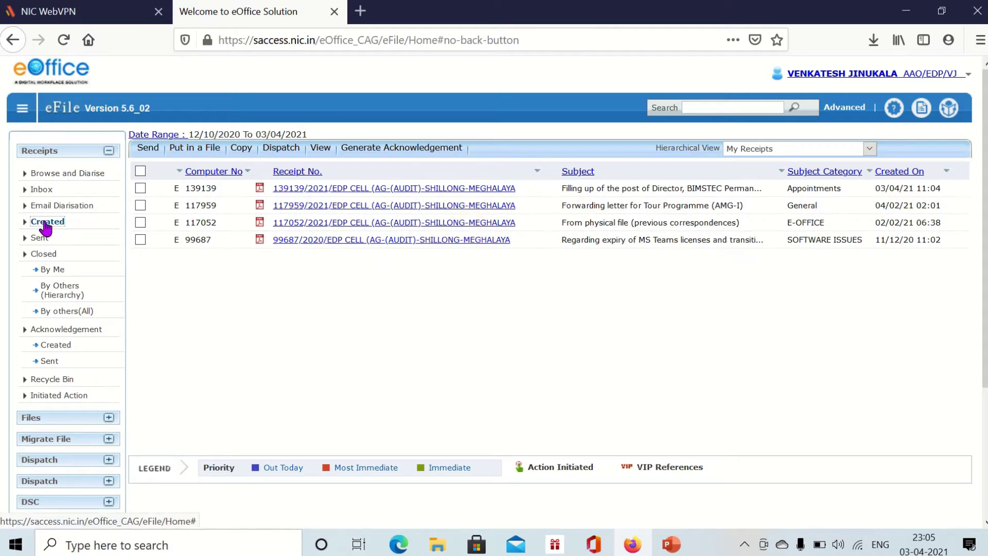
pyautogui.click(46, 227)
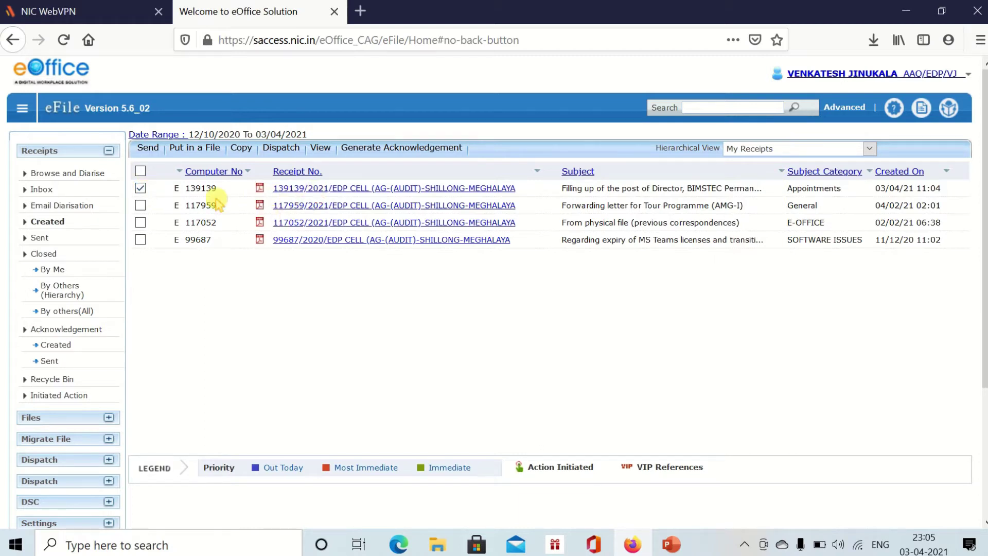
# - Untick receipts 139139 and 117959, re-tick 117959, and bring up the View choices
pyautogui.click(145, 190)
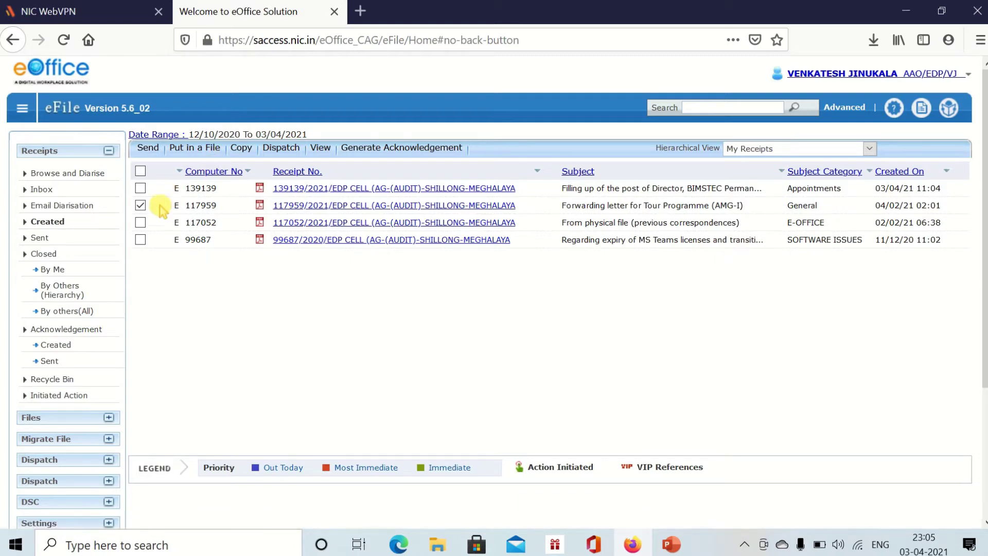
pyautogui.click(140, 206)
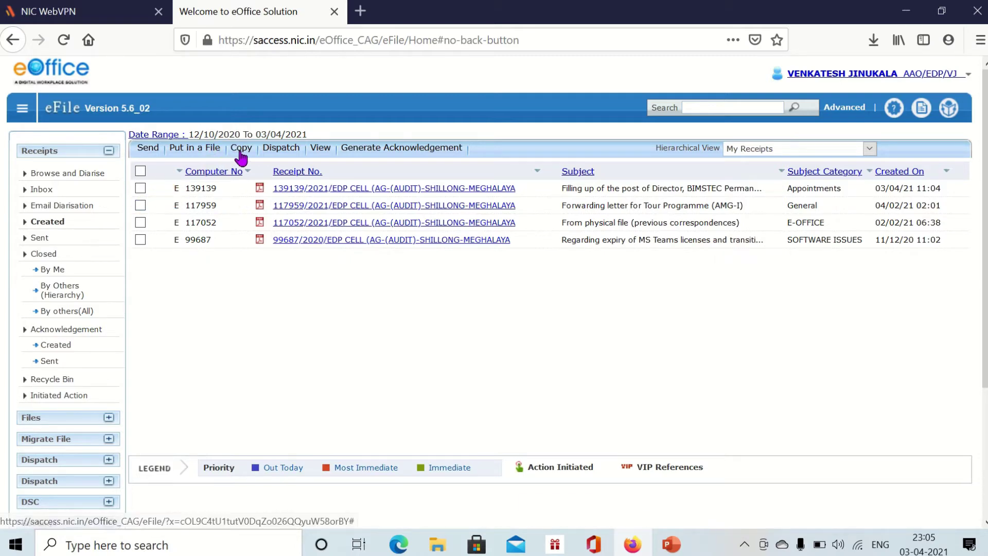
pyautogui.click(141, 205)
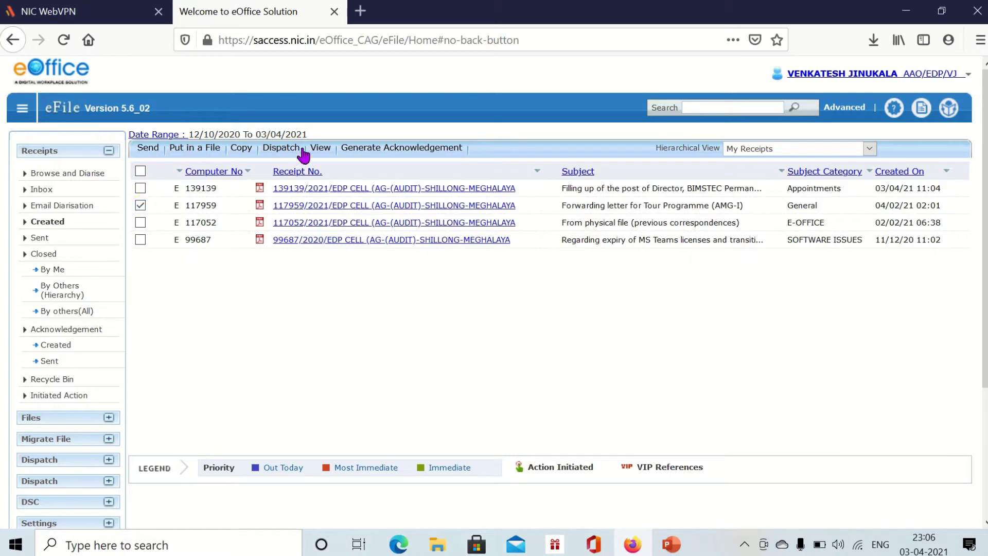
pyautogui.click(324, 155)
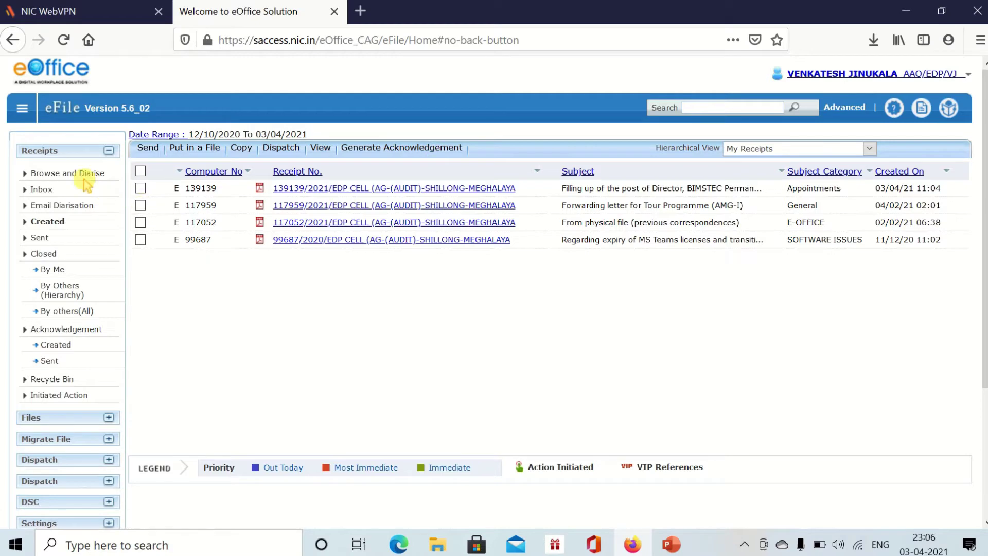
# - Reopen the Created receipts and View choices, then collapse Receipts to show My Files with EDP/1-6/DataAnalytics/2020-21
pyautogui.click(60, 151)
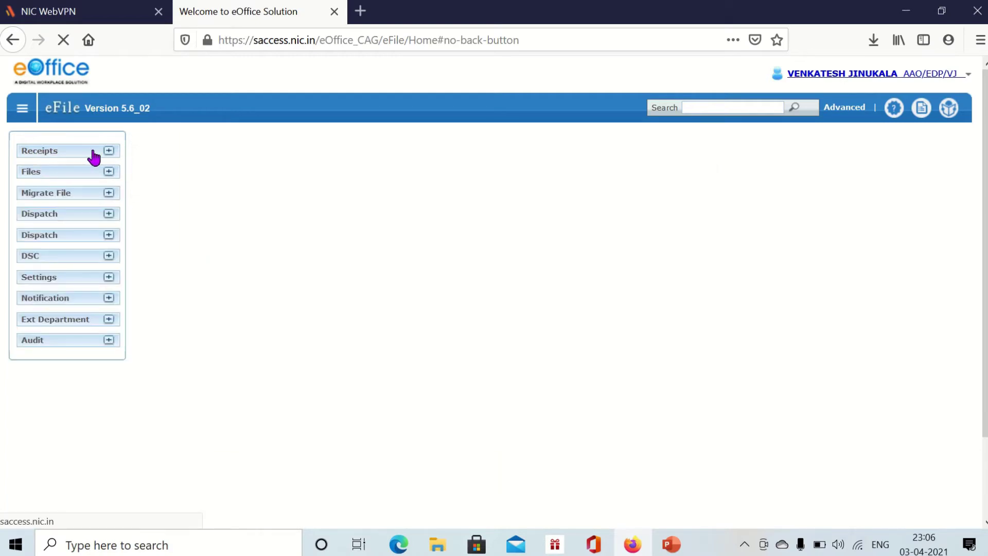
pyautogui.click(70, 155)
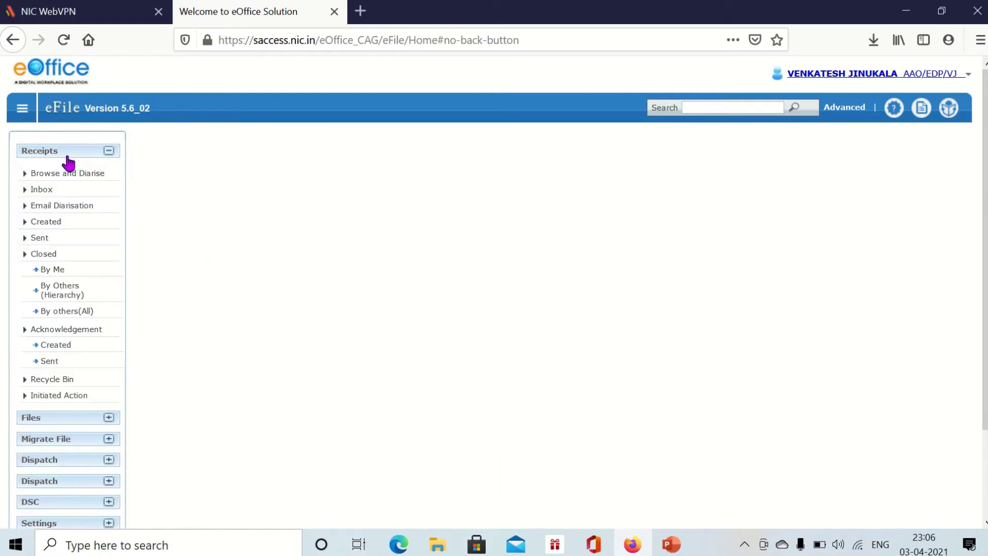
pyautogui.click(67, 155)
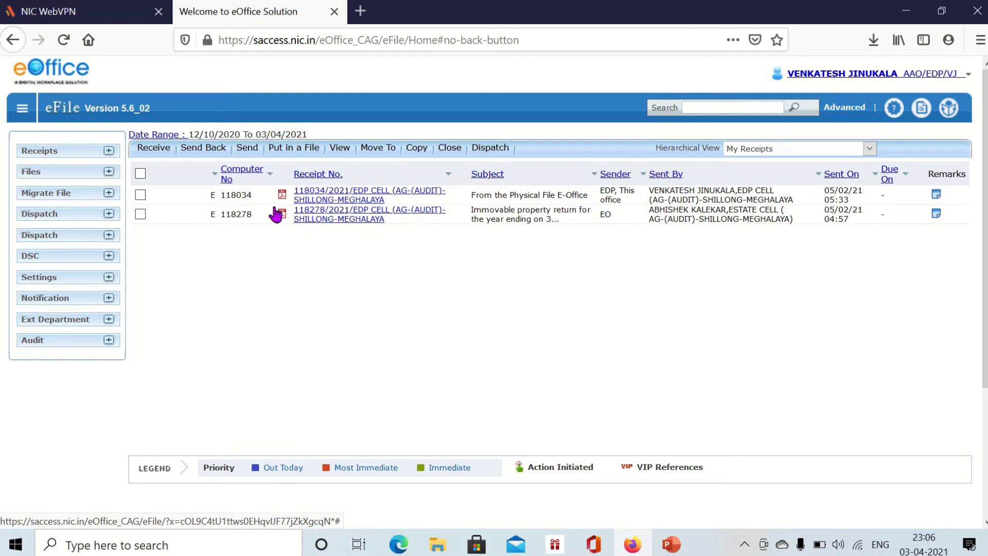
pyautogui.click(108, 151)
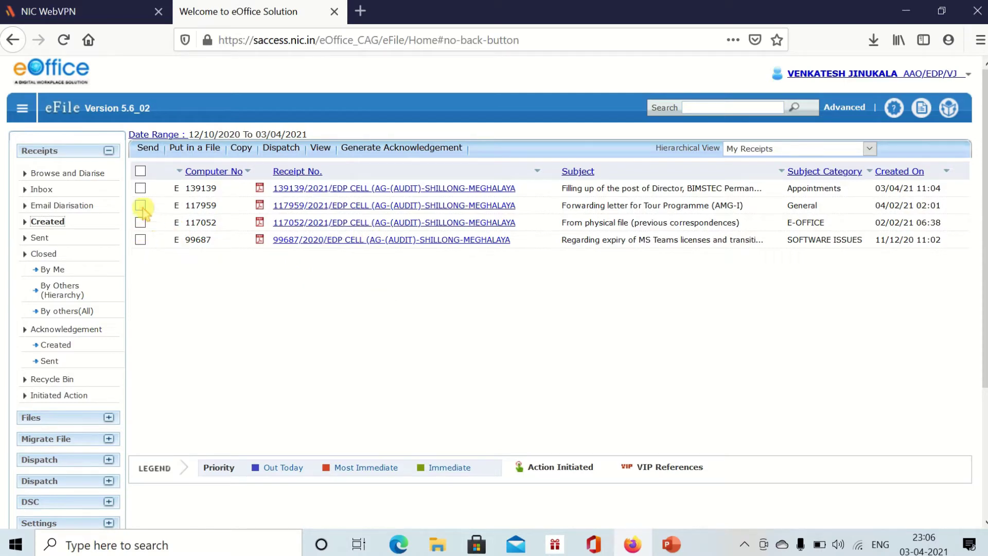
pyautogui.click(320, 148)
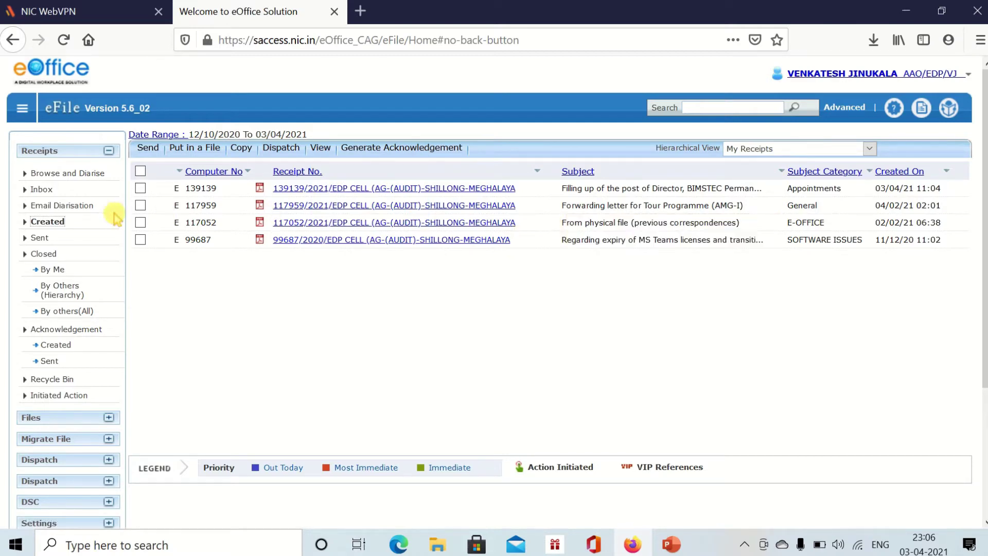
pyautogui.click(54, 151)
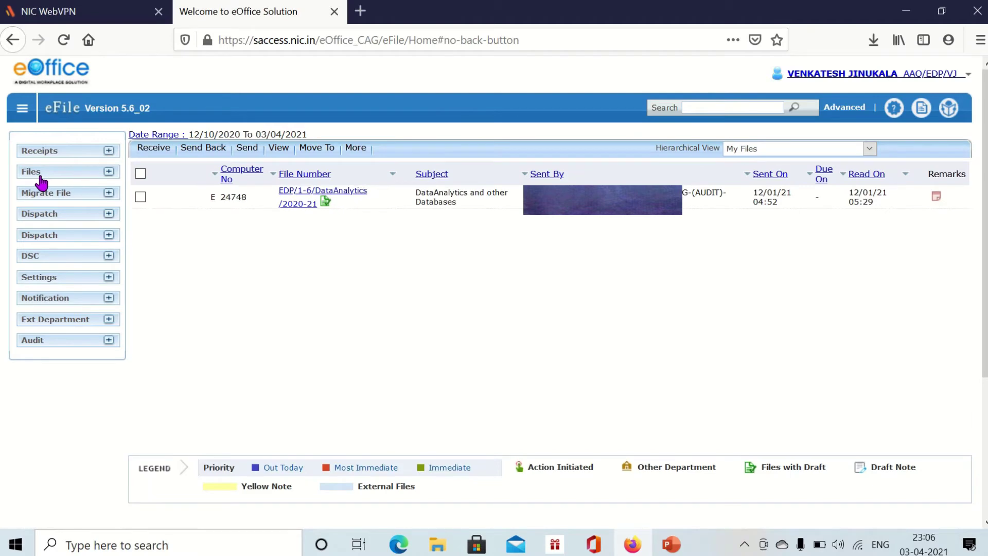
# - Expand the Files options down to the Physical and Electronic File, Non SFS and SFS creation choices
pyautogui.click(41, 176)
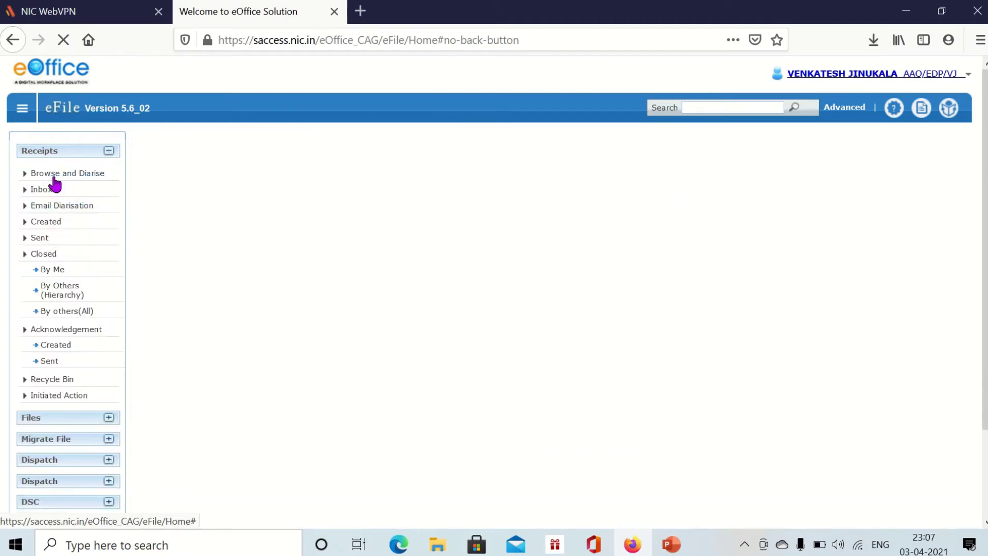
pyautogui.click(46, 152)
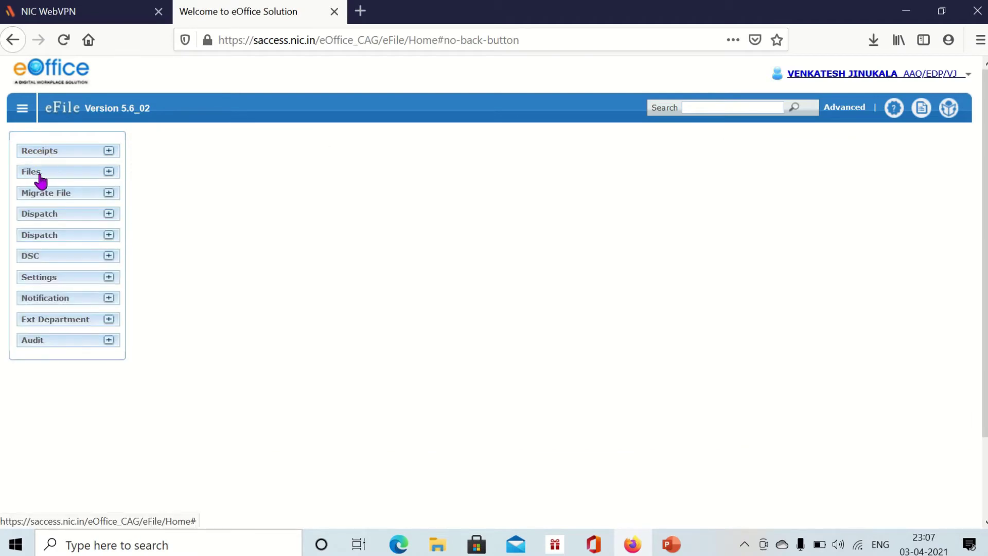
pyautogui.click(35, 176)
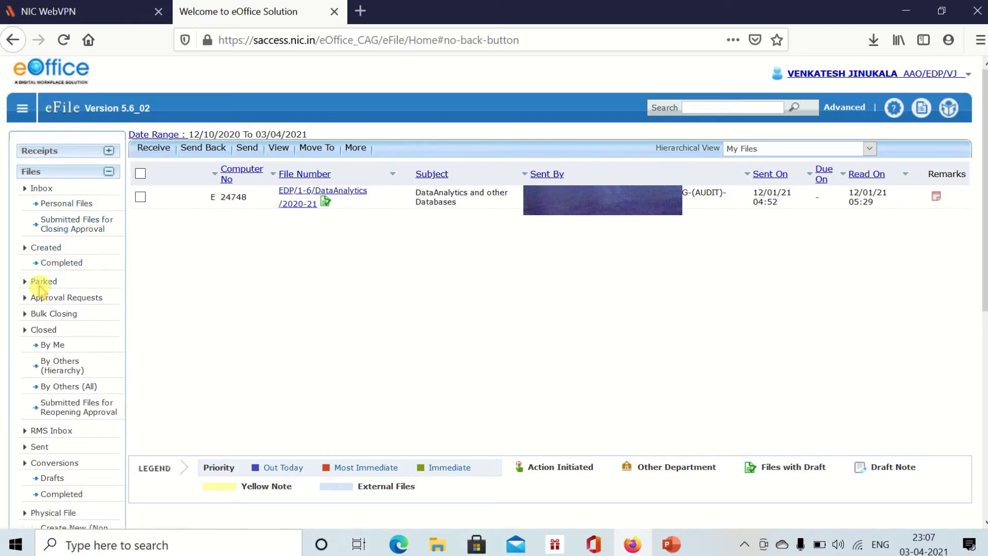
pyautogui.scroll(-5, 60, 331)
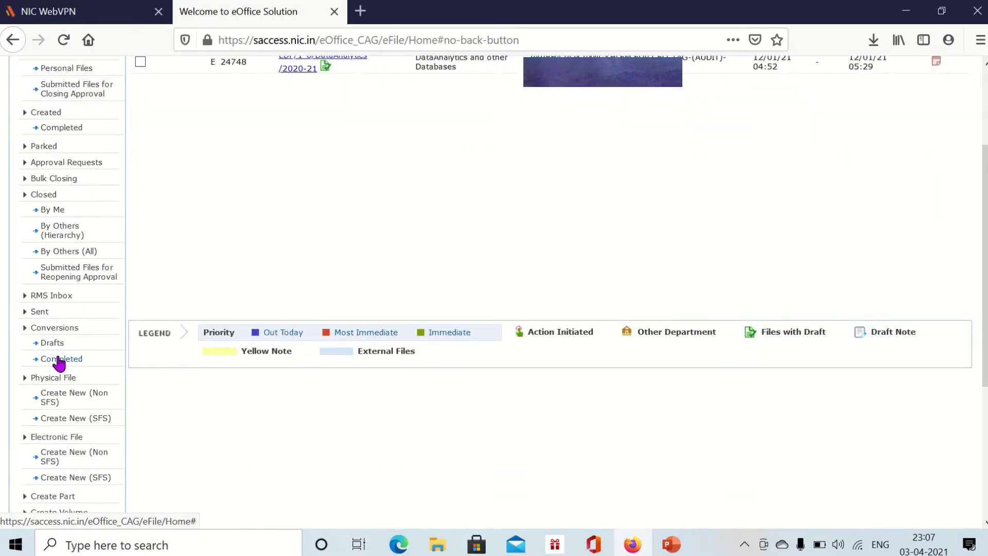
pyautogui.scroll(-2, 69, 263)
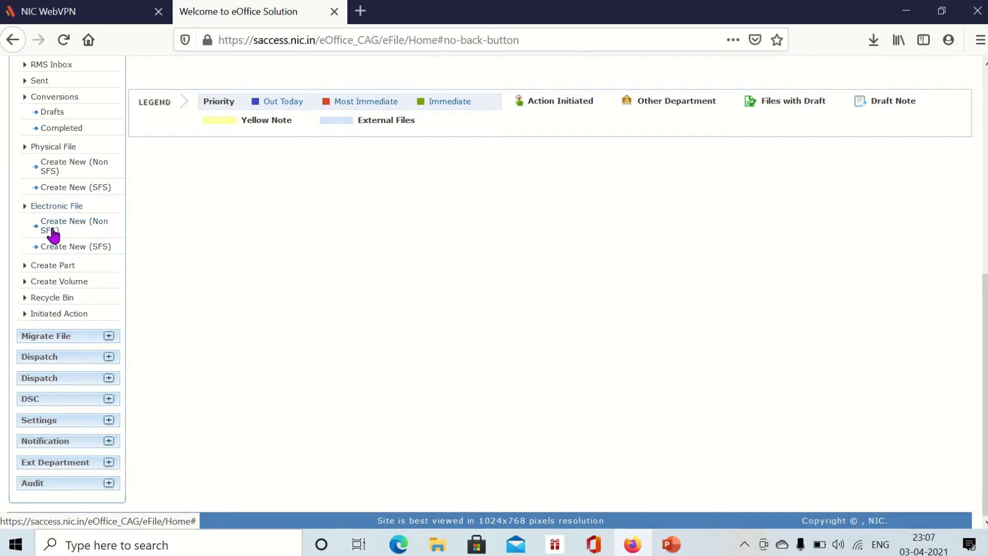
pyautogui.click(96, 231)
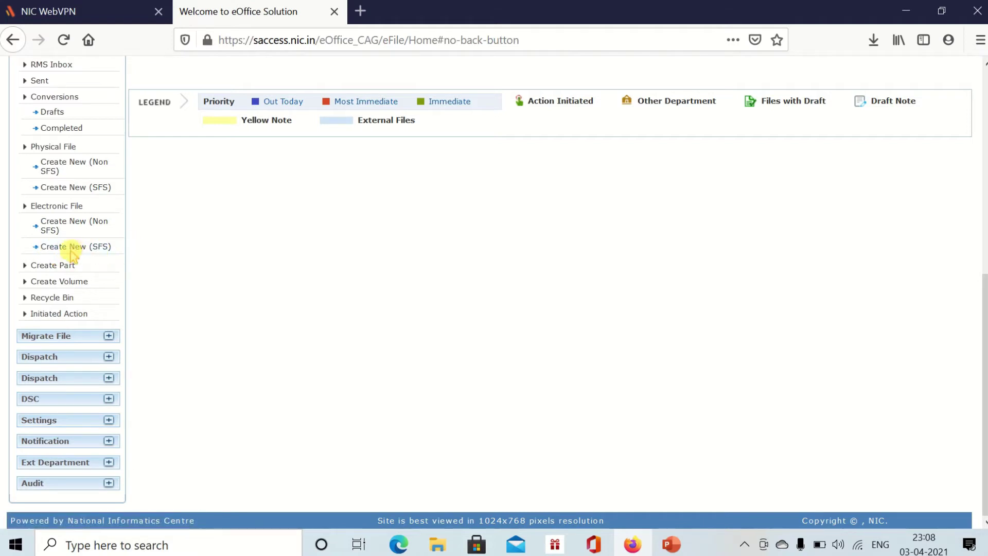
pyautogui.click(98, 228)
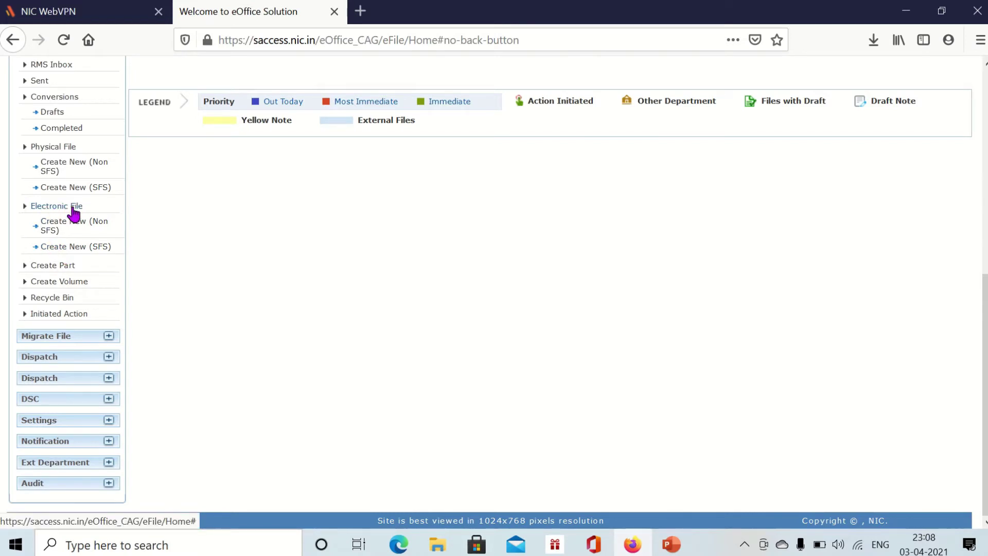
# - Start a new Electronic File (SFS) and enter File No. E-Office/01-01/Testingfile/2021-22
pyautogui.click(75, 247)
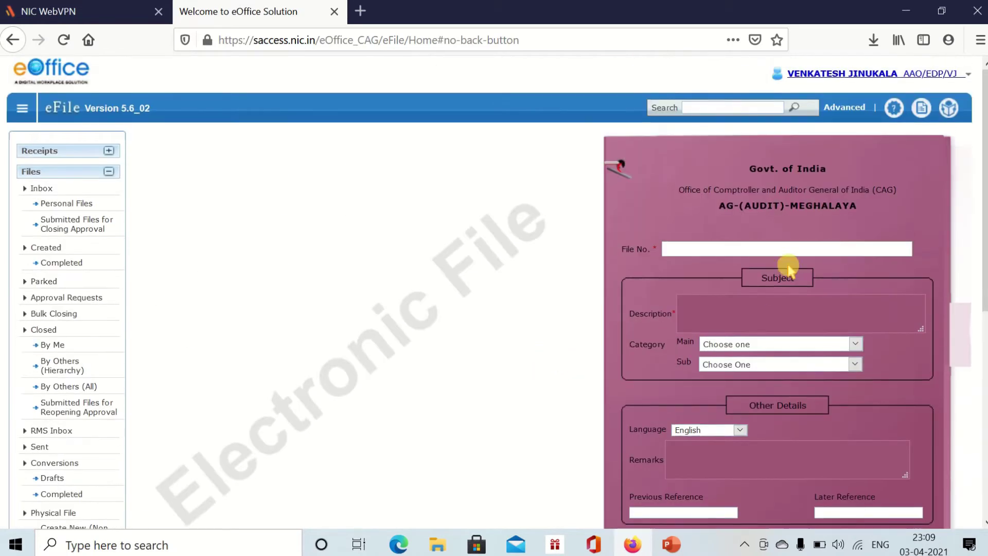
pyautogui.scroll(-1, 867, 314)
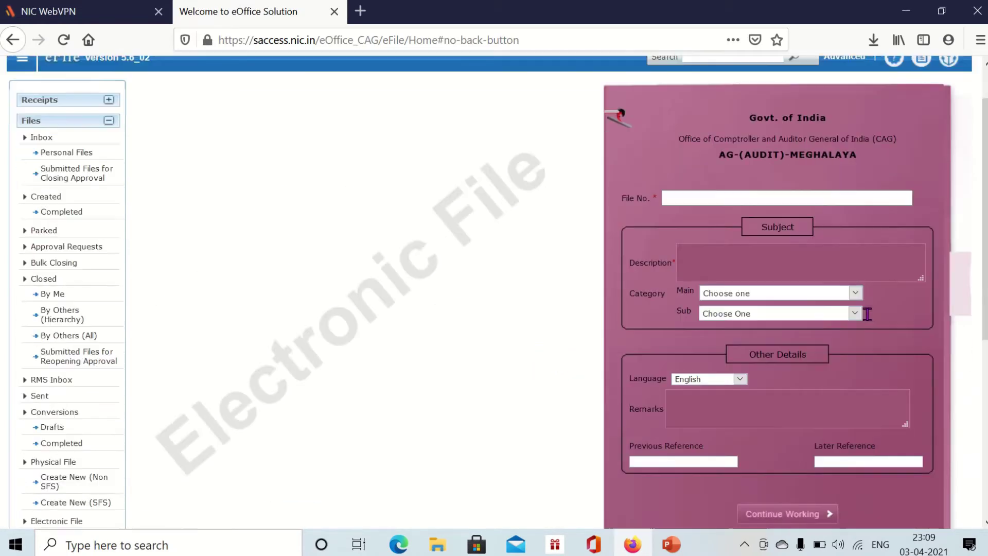
pyautogui.scroll(1, 867, 314)
pyautogui.click(675, 250)
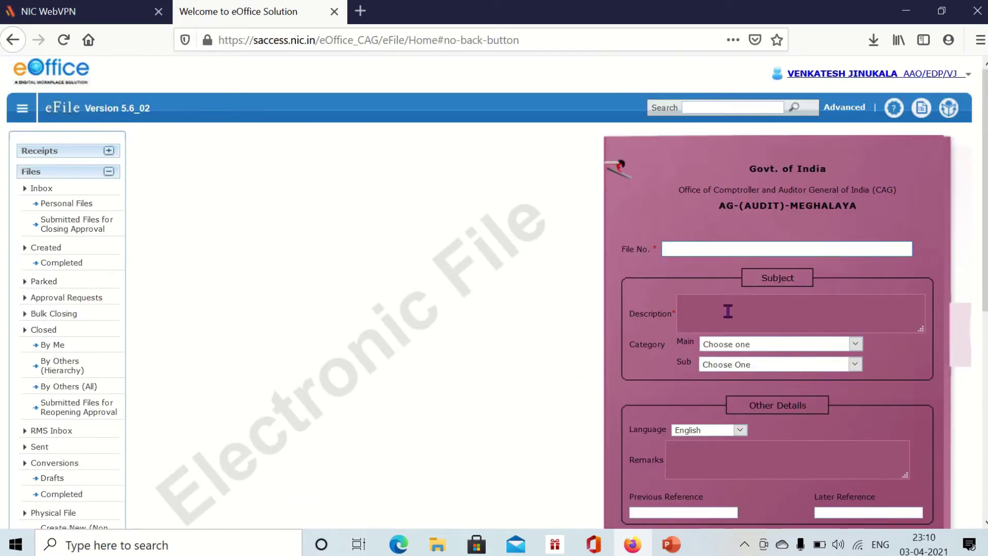
pyautogui.click(728, 311)
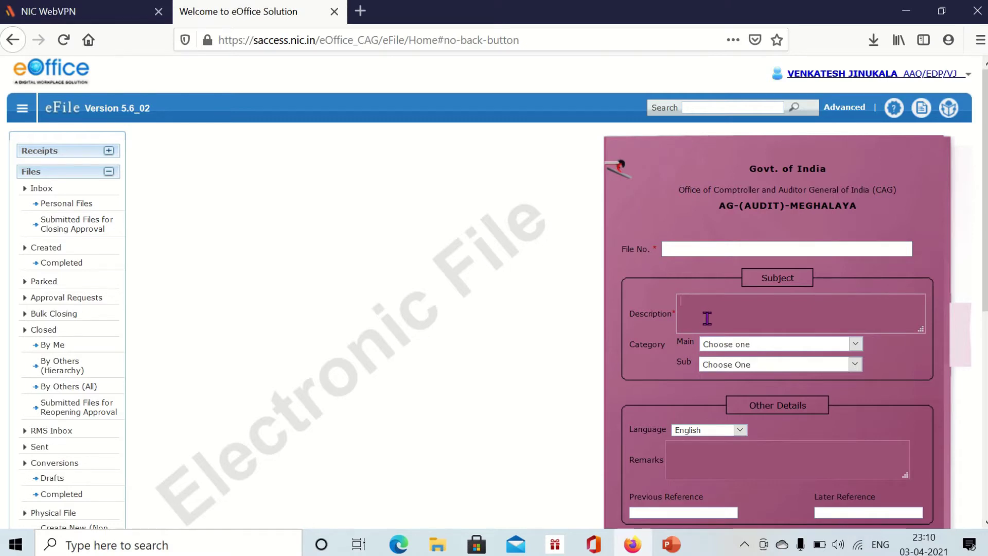
pyautogui.scroll(-3, 708, 319)
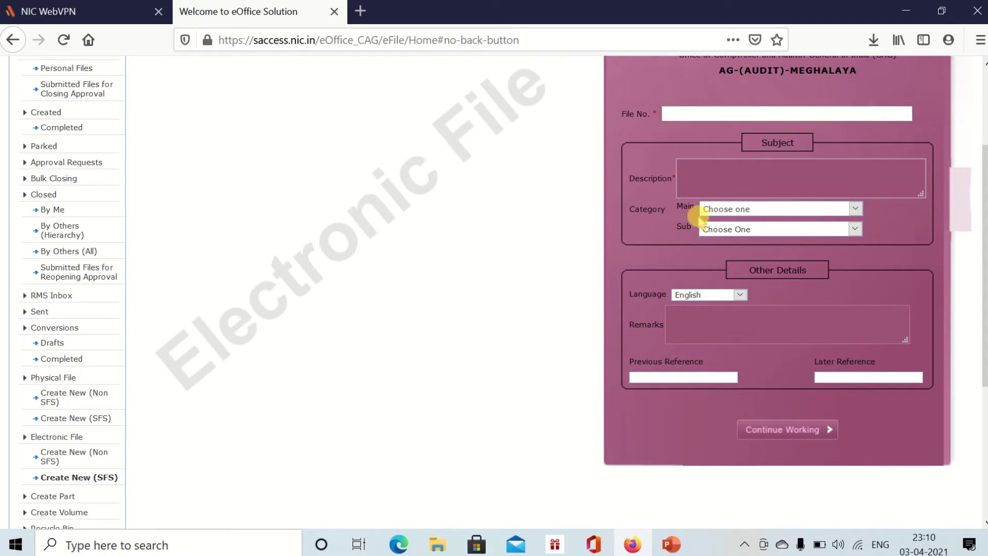
pyautogui.click(697, 332)
pyautogui.scroll(2, 703, 335)
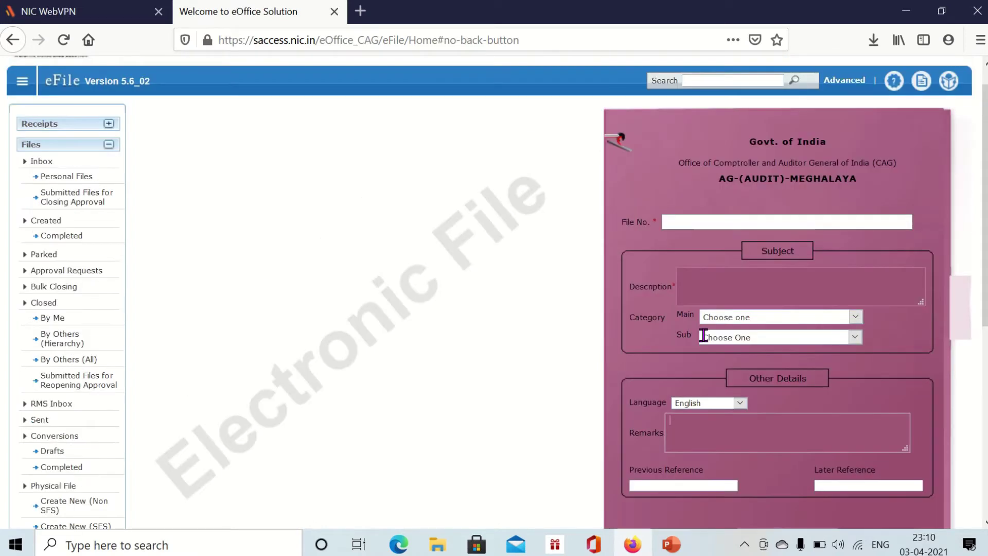
pyautogui.scroll(-5, 711, 360)
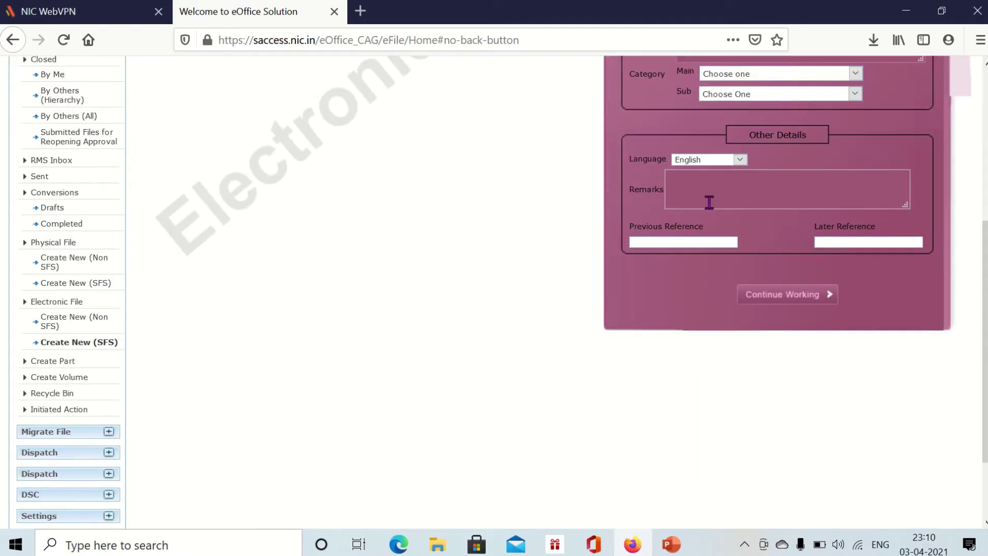
pyautogui.scroll(3, 709, 203)
pyautogui.click(677, 114)
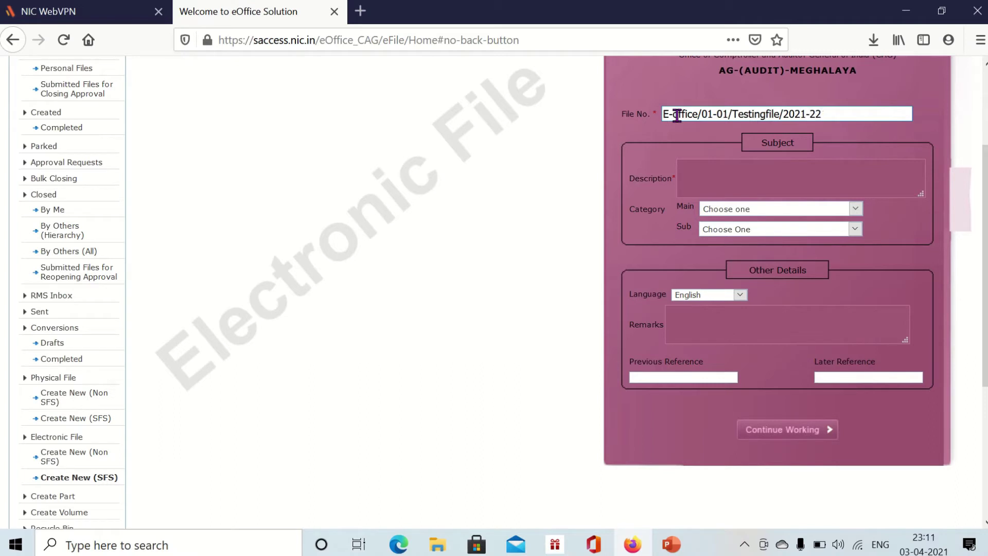
# - Set the description 'E-Office File for Training Purposes' and main and sub category E-OFFICE
pyautogui.click(719, 174)
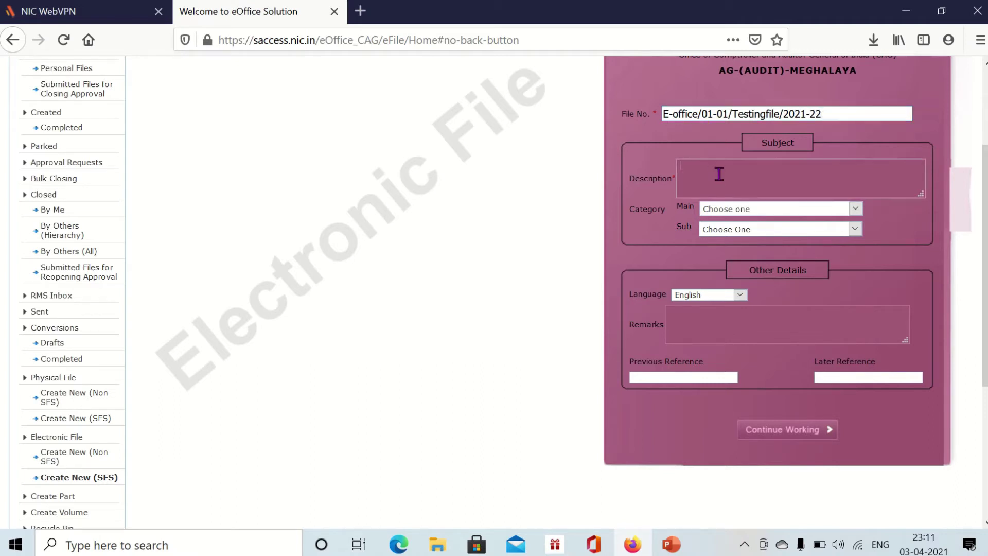
pyautogui.write('For Tra')
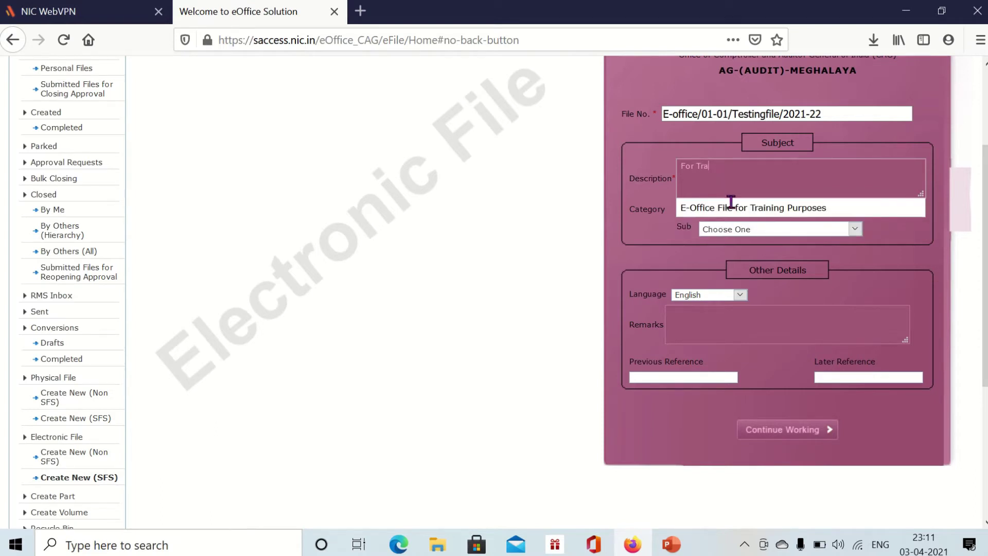
pyautogui.click(731, 206)
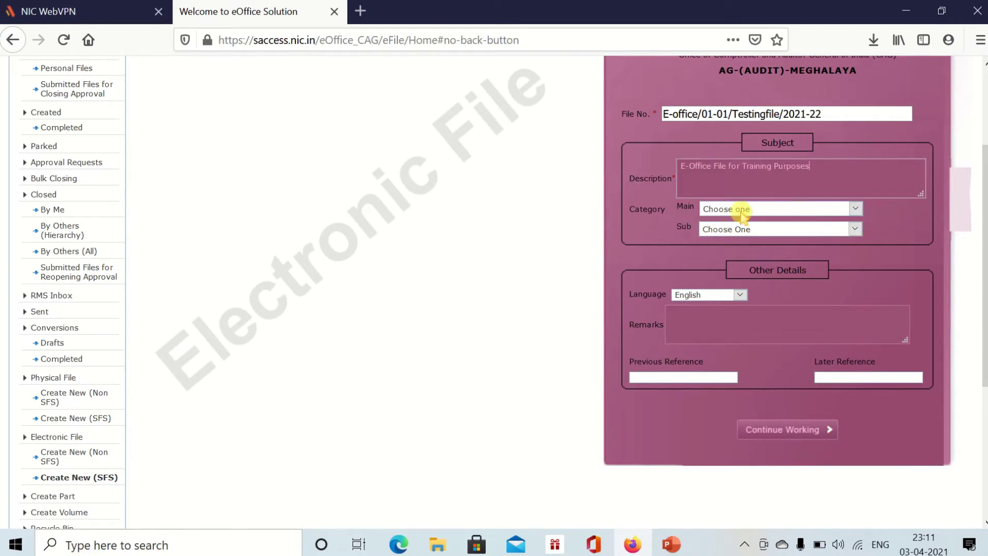
pyautogui.click(742, 209)
pyautogui.press('e')
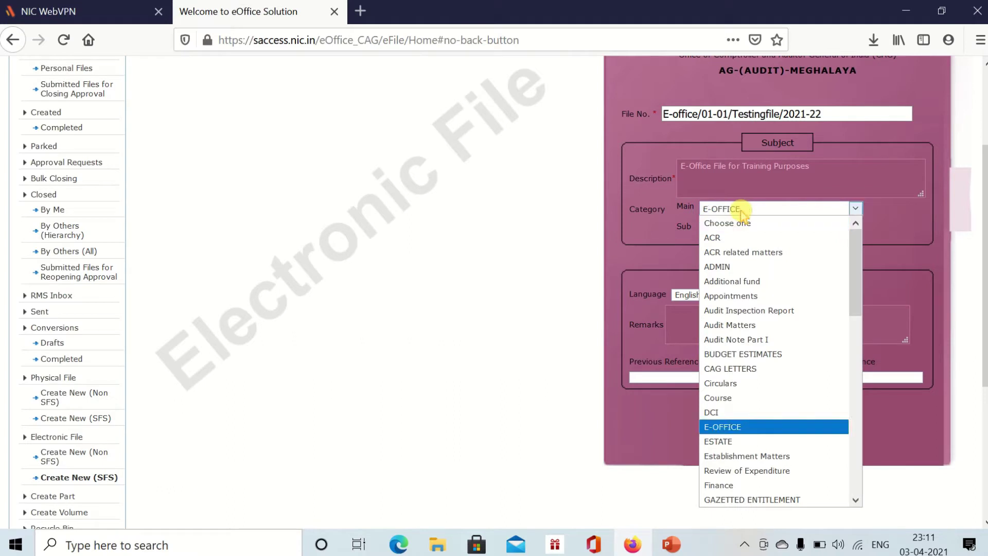
pyautogui.click(742, 426)
pyautogui.click(723, 231)
pyautogui.click(728, 256)
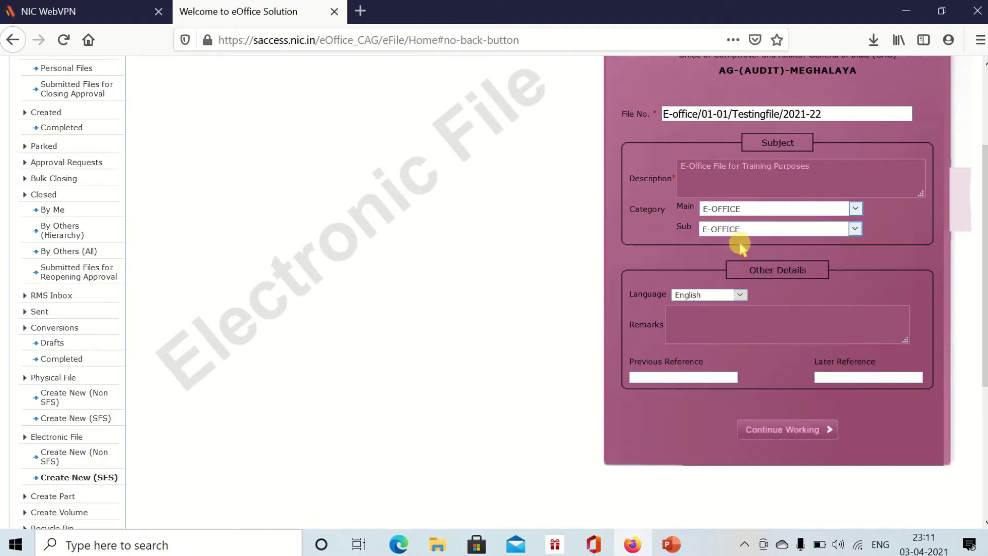
# - Revisit the Remarks and File No. fields of the new SFS file form
pyautogui.click(750, 335)
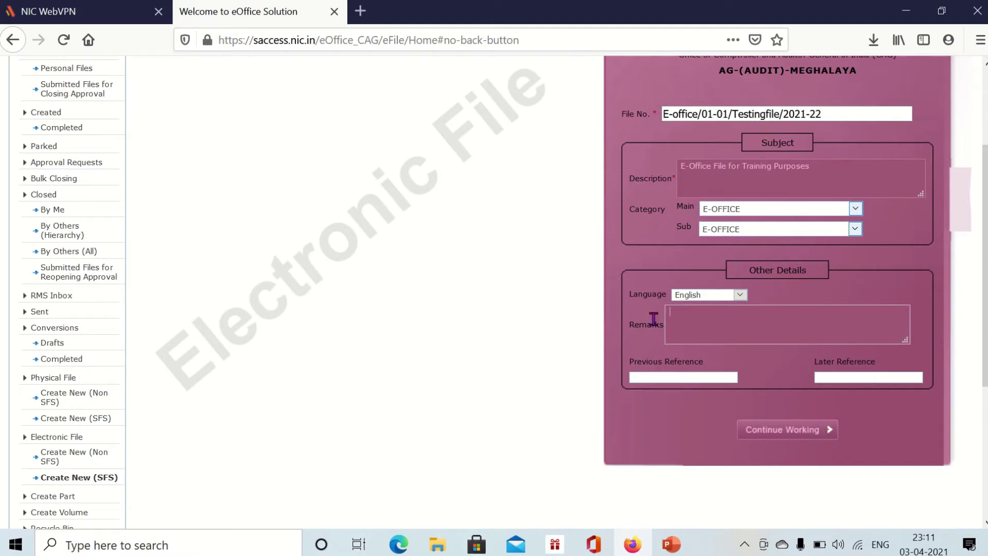
pyautogui.scroll(1, 732, 335)
pyautogui.scroll(-1, 732, 338)
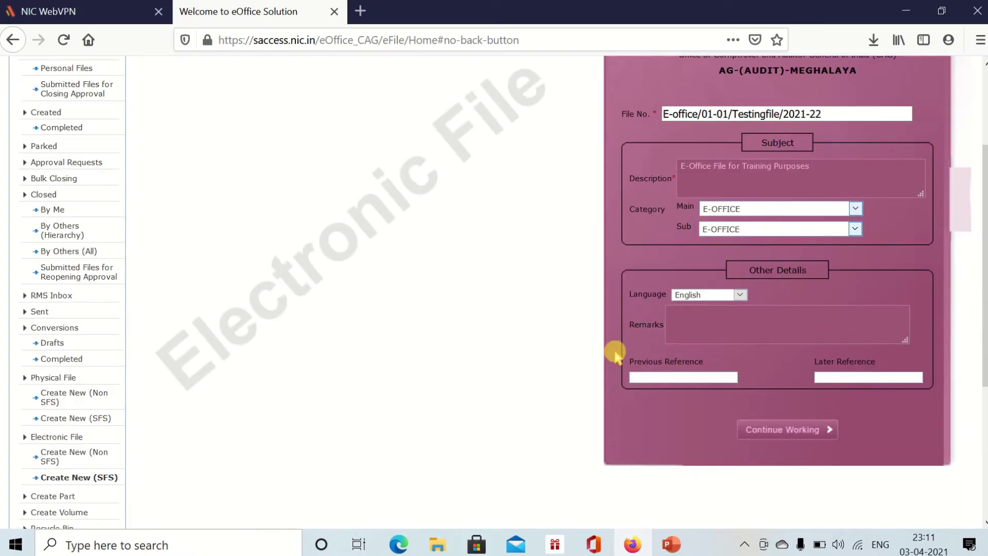
pyautogui.scroll(2, 616, 350)
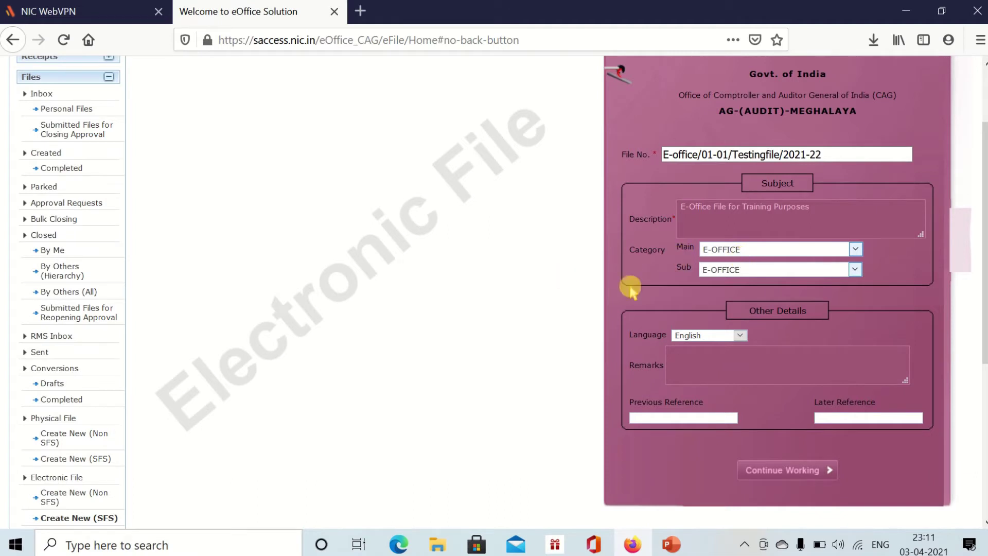
pyautogui.moveTo(621, 155); pyautogui.dragTo(659, 157)
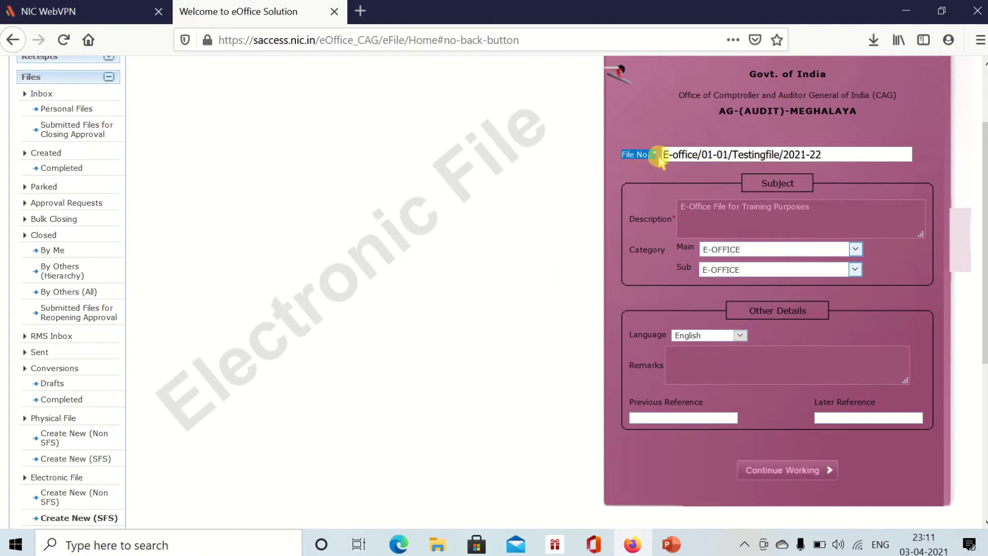
pyautogui.click(669, 157)
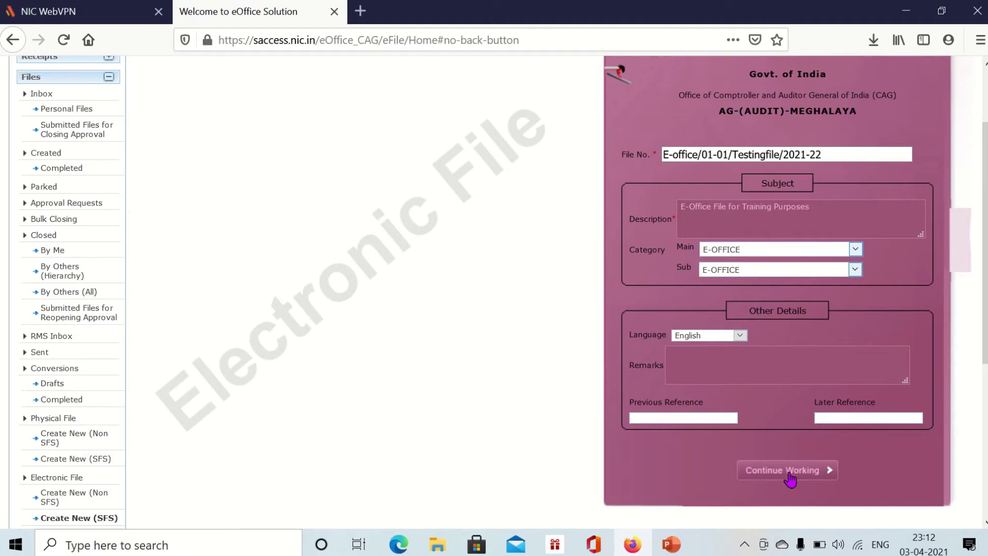
pyautogui.scroll(3, 790, 479)
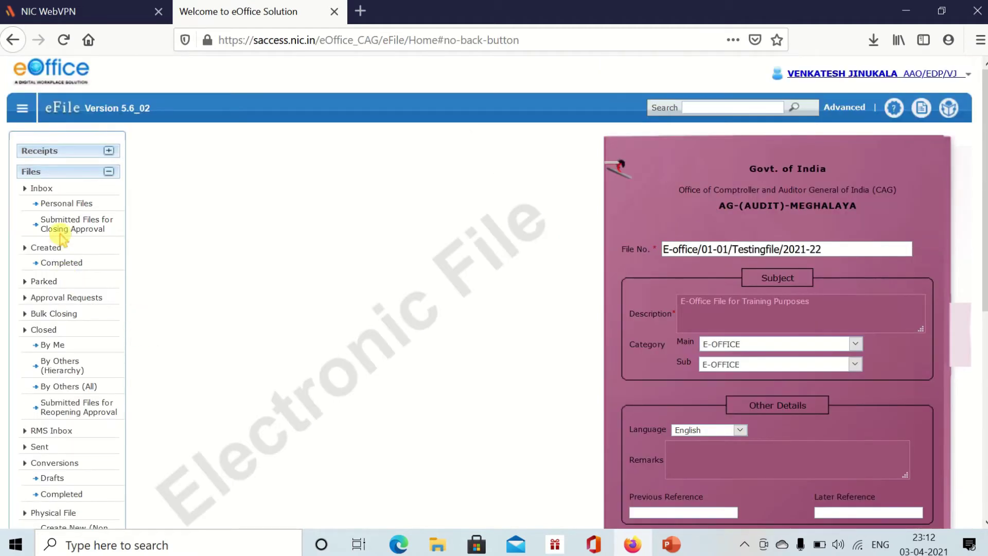
# - View the completed files you created and reload the eFile page
pyautogui.click(36, 248)
pyautogui.click(50, 263)
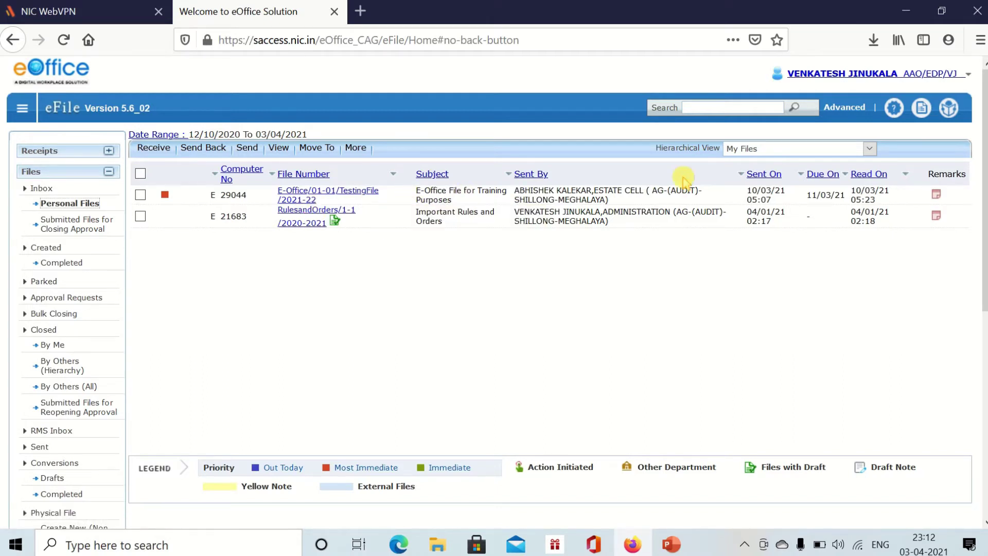
pyautogui.press('F5')
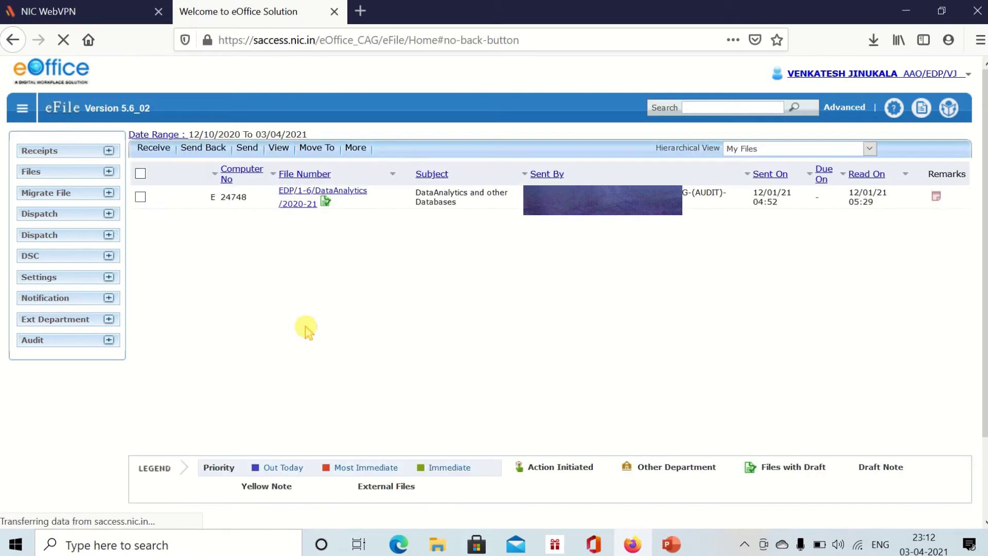
# - Show Personal Files, listing E-Office/01-01/TestingFile/2021-22 and RulesandOrders/1-1/2020-2021
pyautogui.click(50, 173)
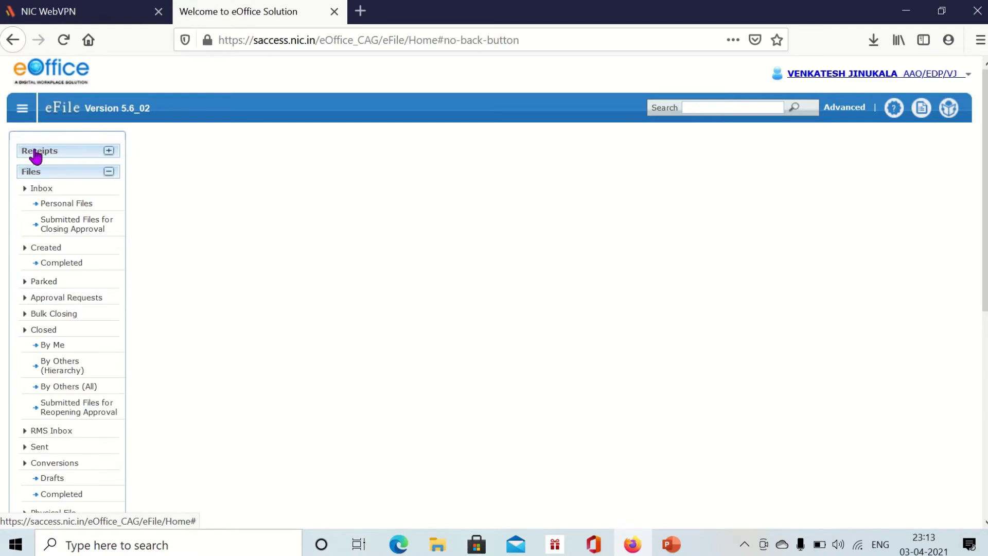
pyautogui.click(33, 152)
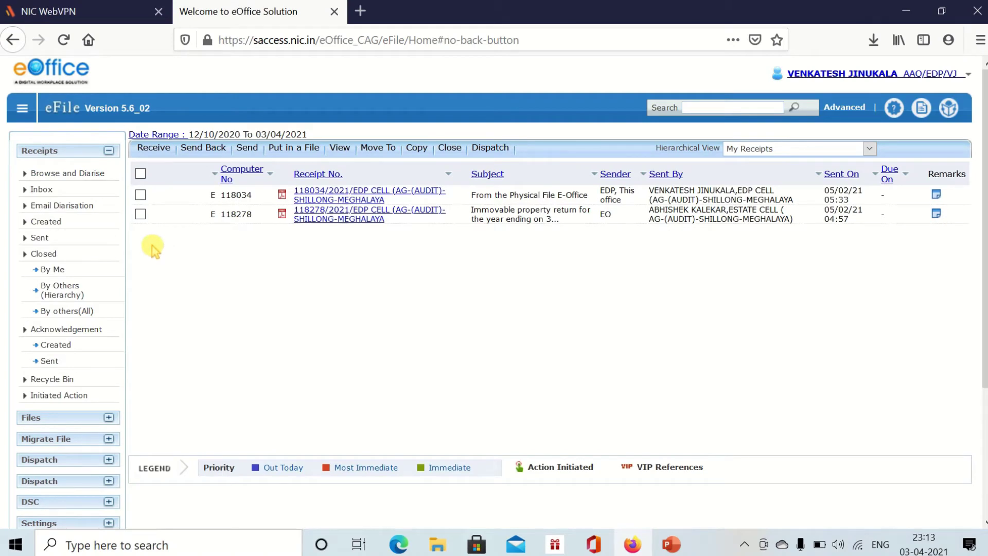
pyautogui.click(82, 176)
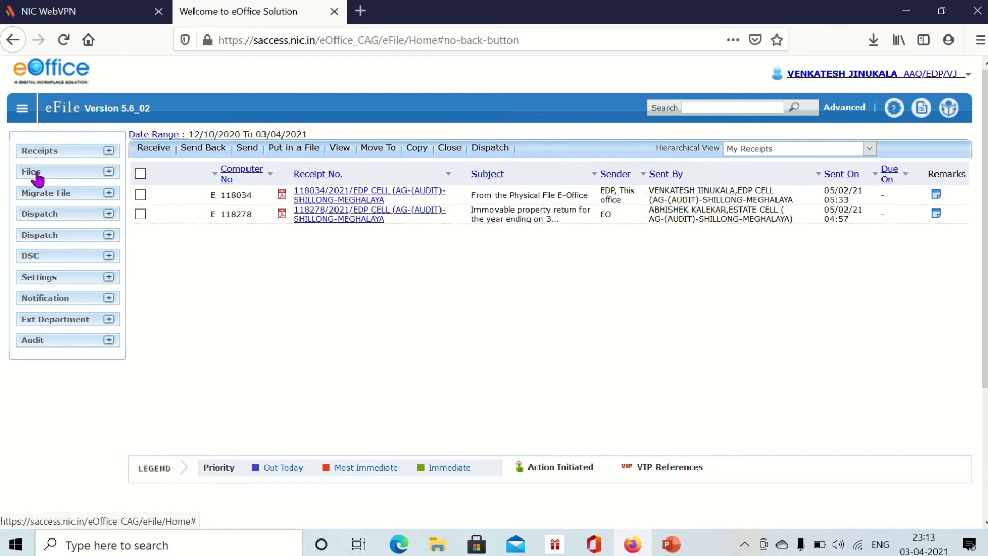
pyautogui.click(37, 176)
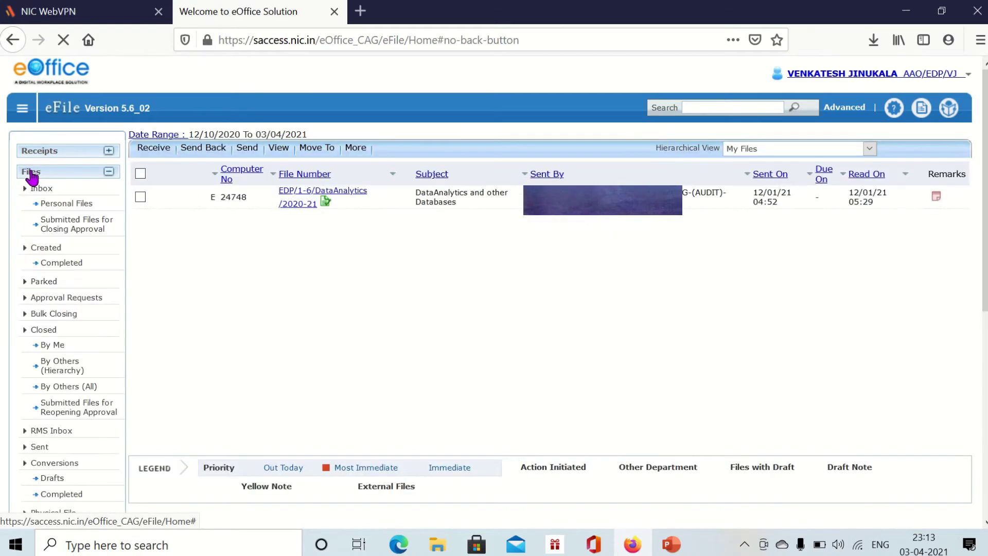
pyautogui.click(57, 206)
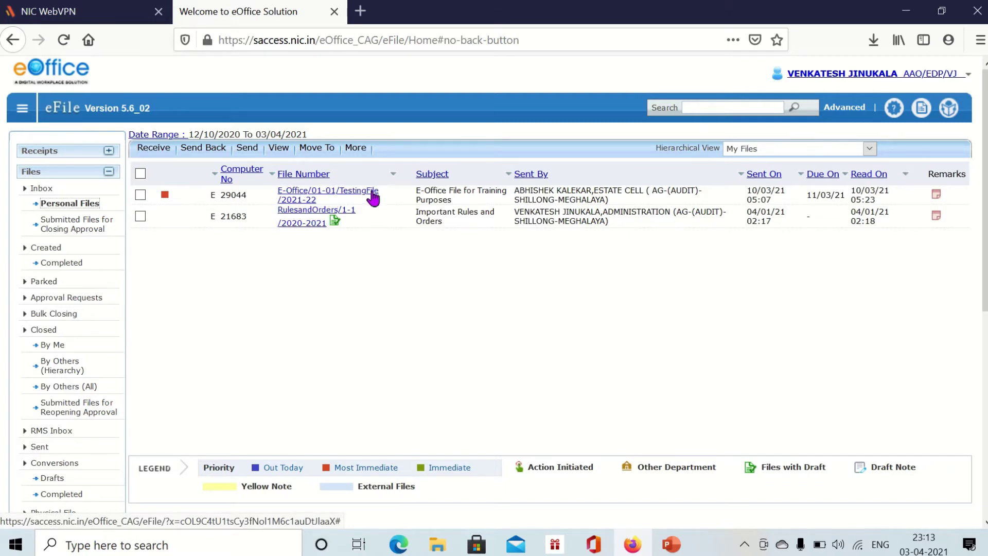
# - Open the E-Office/01-01/TestingFile/2021-22 file with its correspondences beside the notes, and search receipts to attach
pyautogui.click(305, 197)
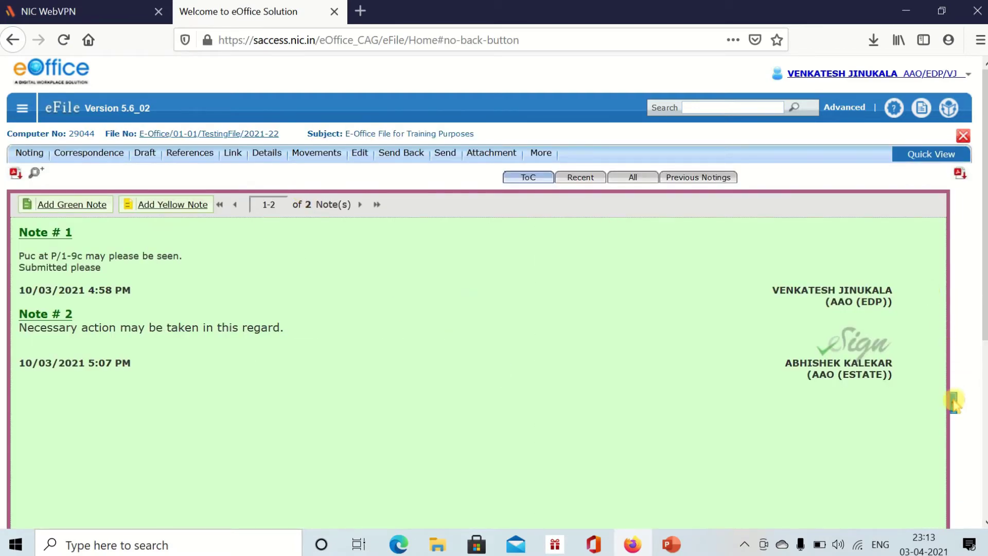
pyautogui.click(953, 403)
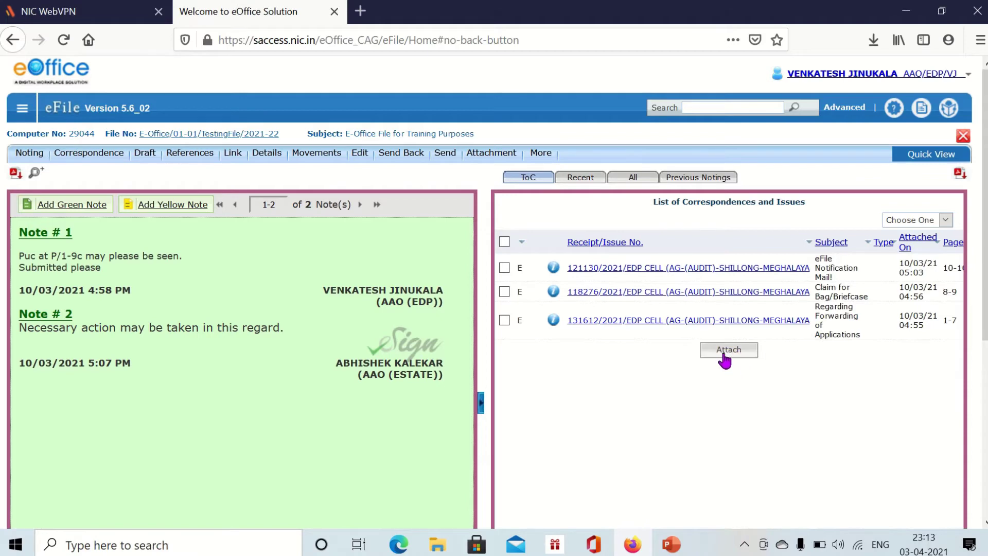
pyautogui.click(726, 355)
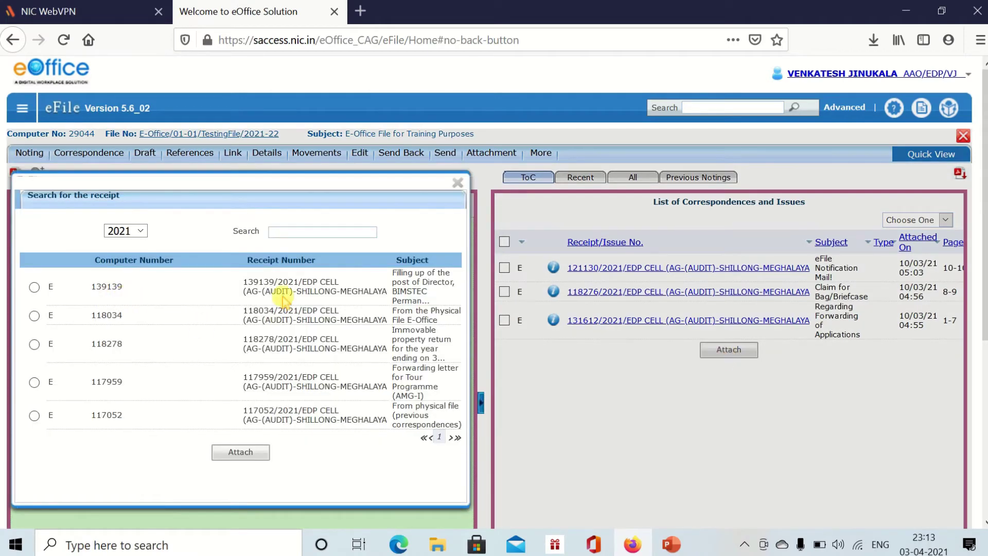
pyautogui.scroll(-5, 331, 375)
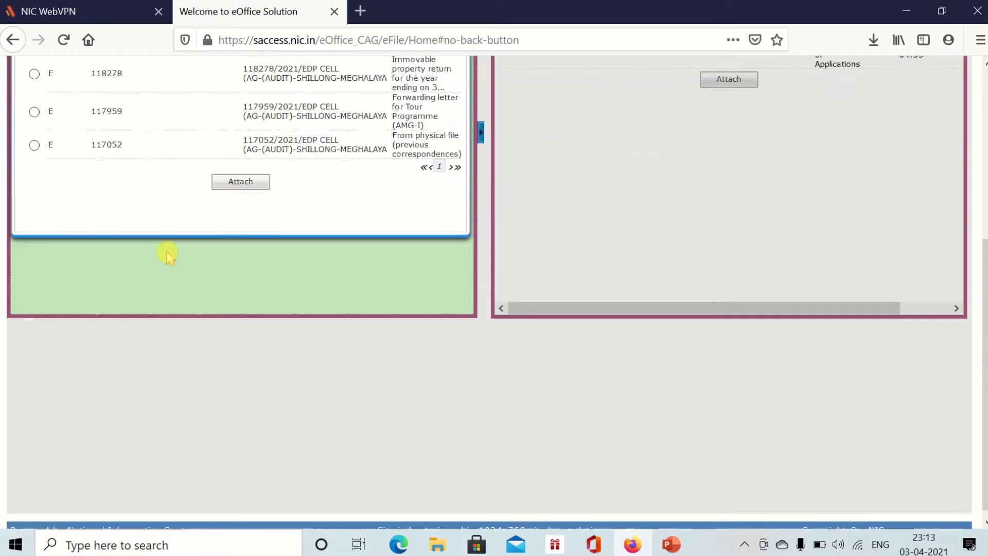
pyautogui.scroll(5, 165, 254)
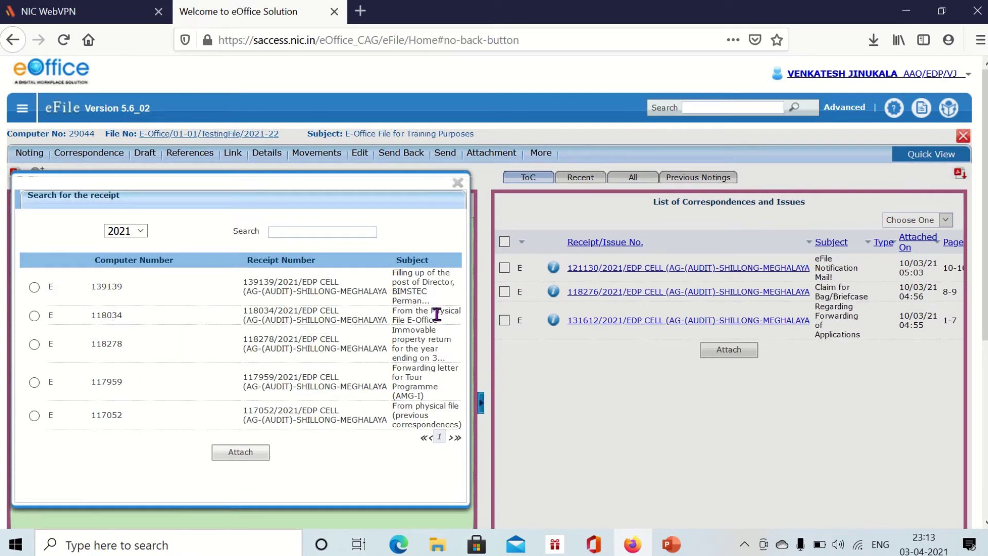
# - Try receipts 139139, 118034, 118278, 117959 and 117052, then close the search without attaching
pyautogui.click(43, 287)
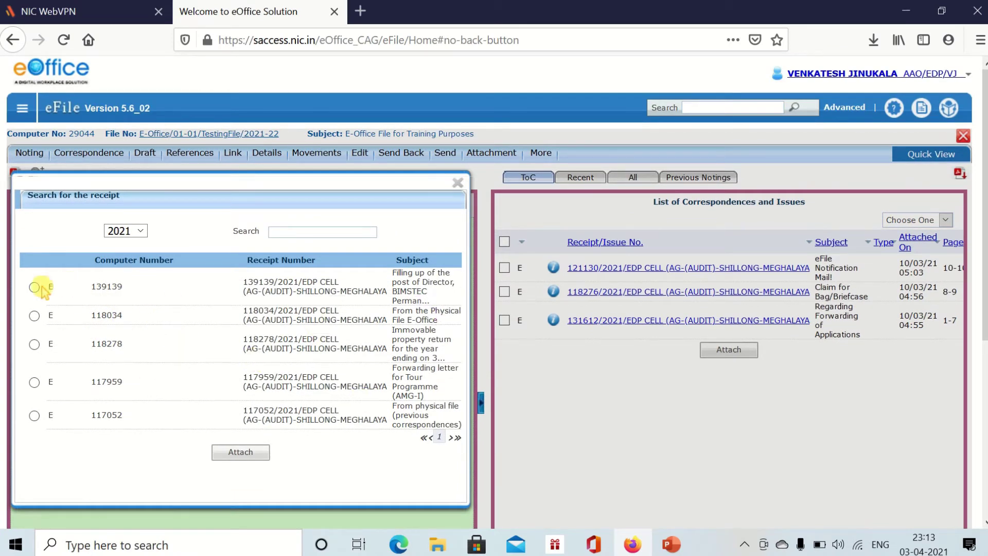
pyautogui.click(34, 316)
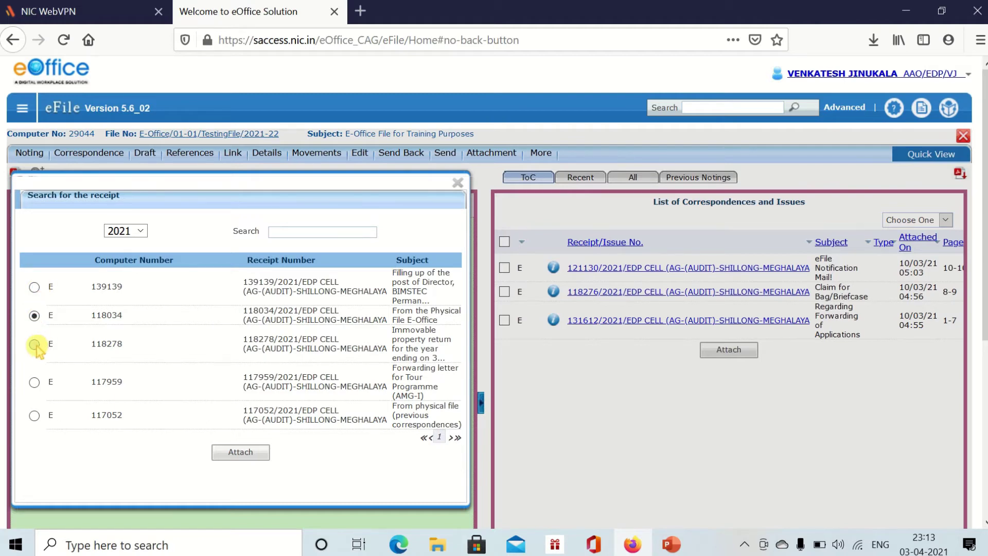
pyautogui.click(35, 346)
pyautogui.click(35, 385)
pyautogui.click(35, 414)
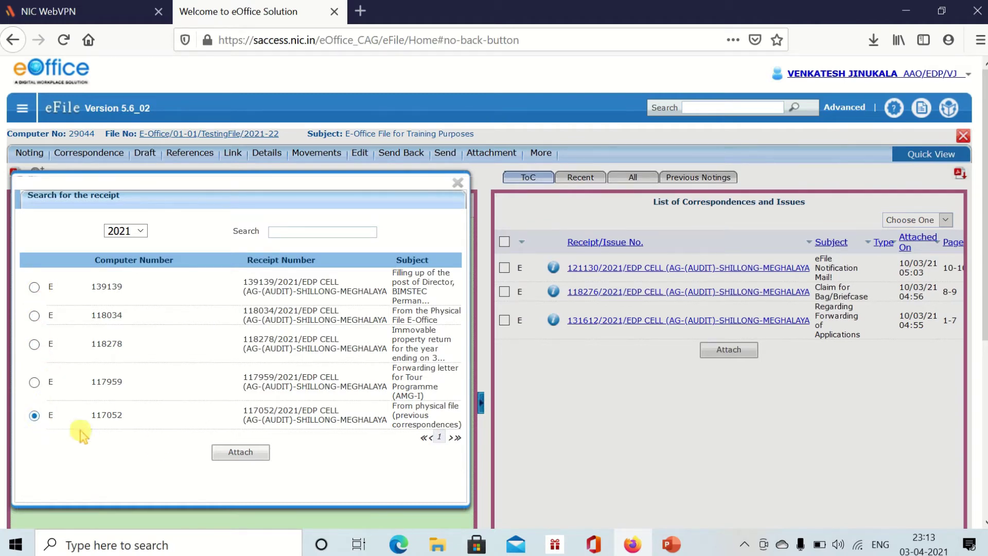
pyautogui.click(457, 189)
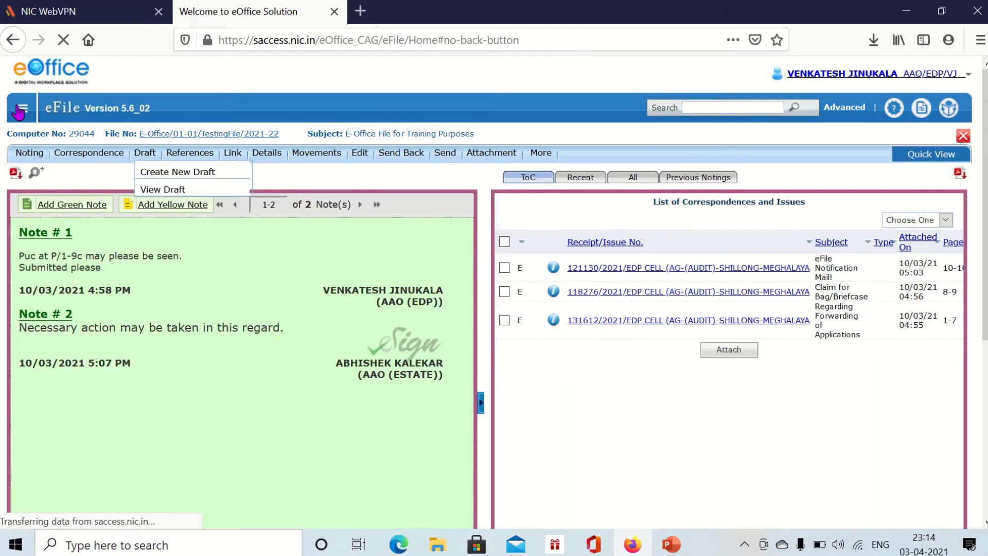
# - Go back to the Created receipts list headed by BIMSTEC Director-post receipt 139139
pyautogui.click(20, 109)
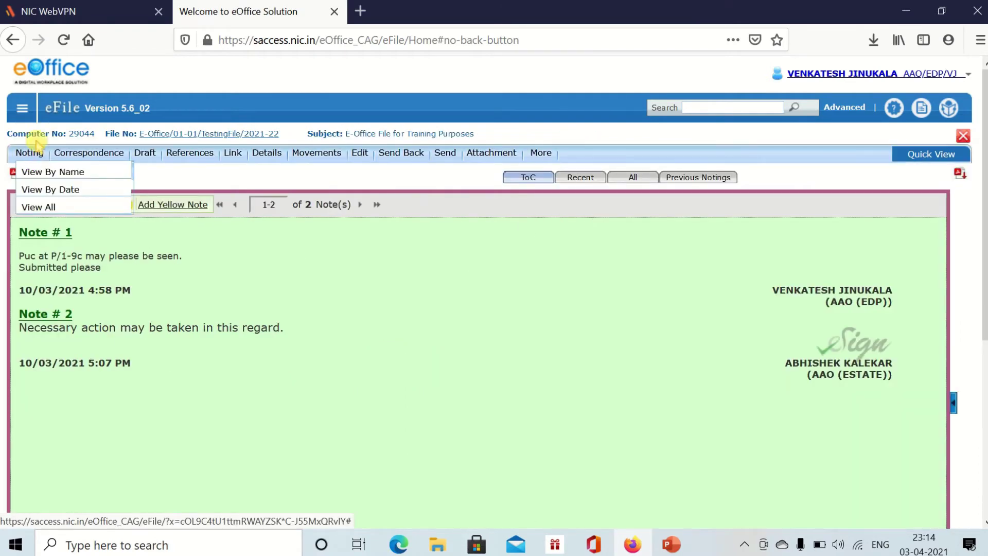
pyautogui.click(39, 151)
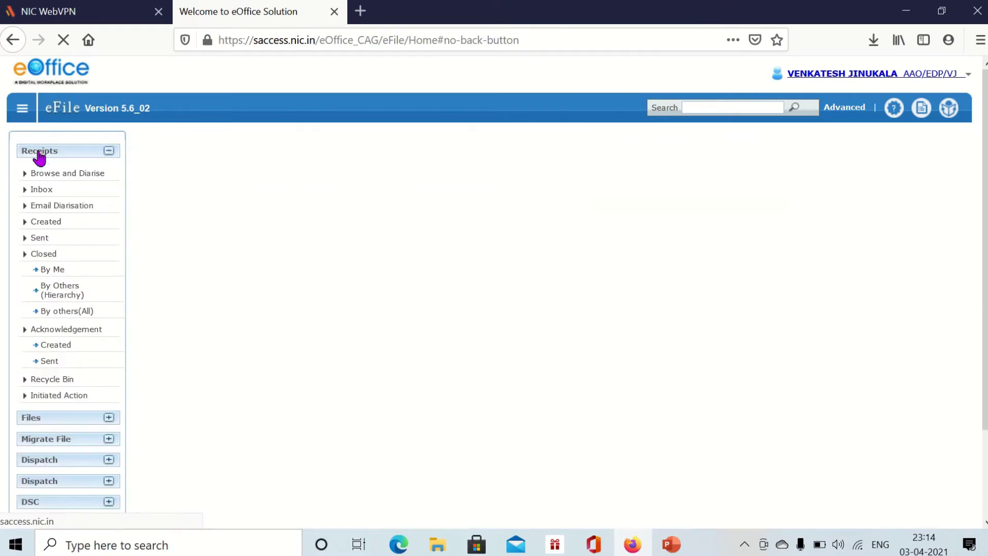
pyautogui.click(53, 225)
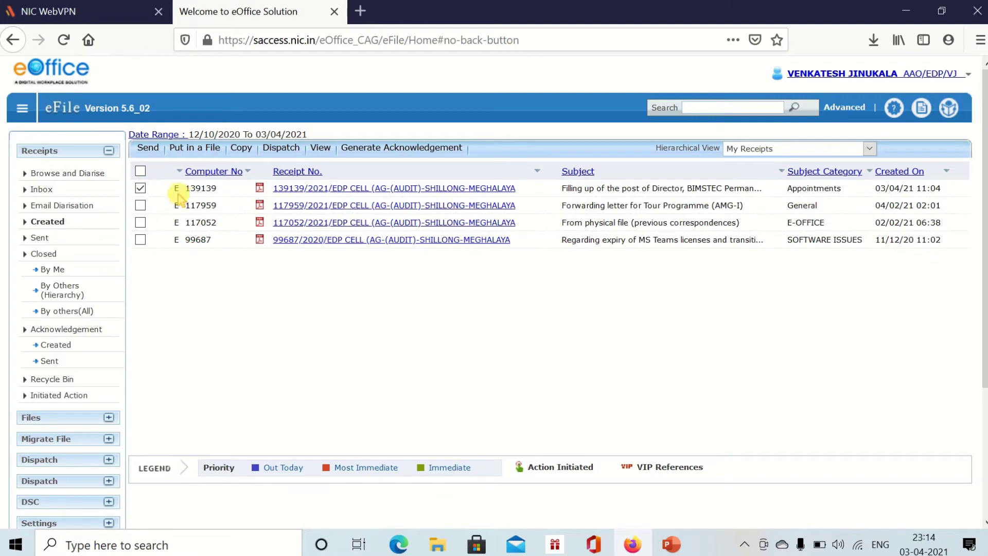
# - Put receipt 139139 into the E-Office/01-01/TestingFile/2021-22 file
pyautogui.click(194, 153)
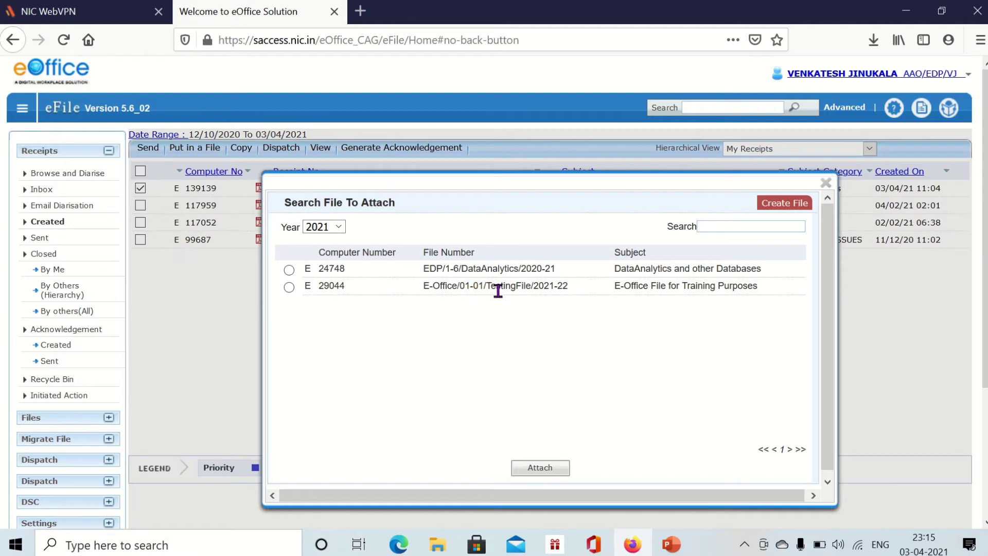
pyautogui.click(290, 287)
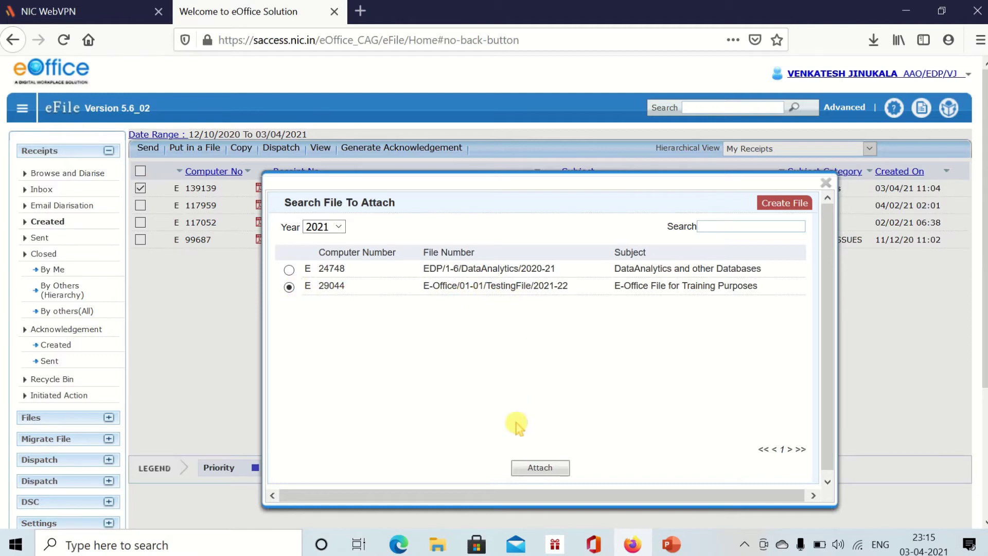
pyautogui.click(558, 472)
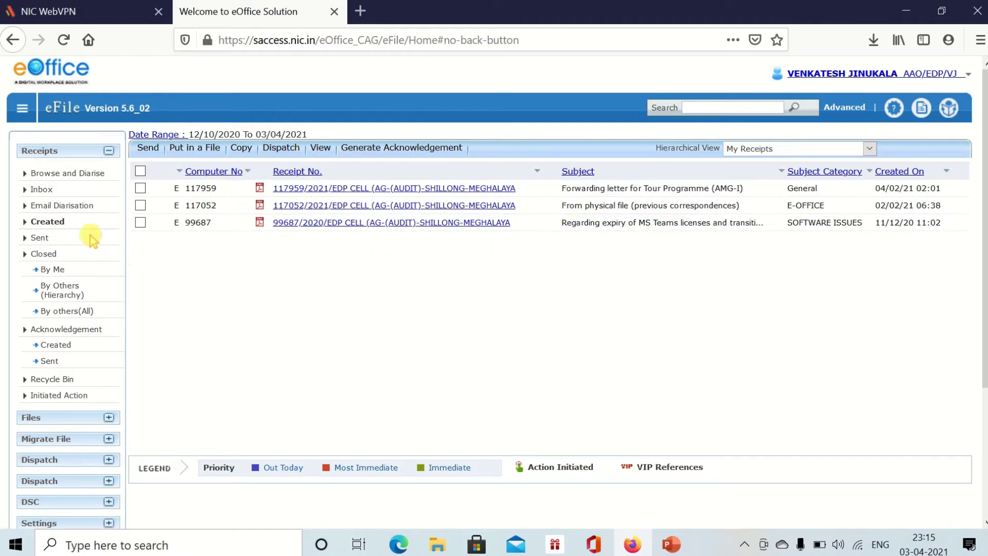
# - Open the TestingFile from Personal Files and list its four correspondences, with receipt 139139 as PUC1
pyautogui.click(57, 151)
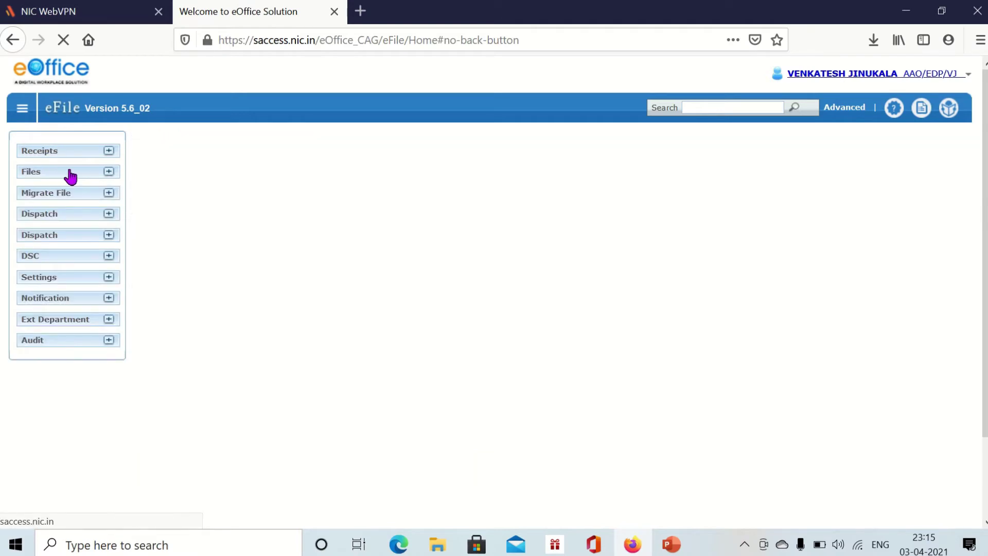
pyautogui.click(68, 173)
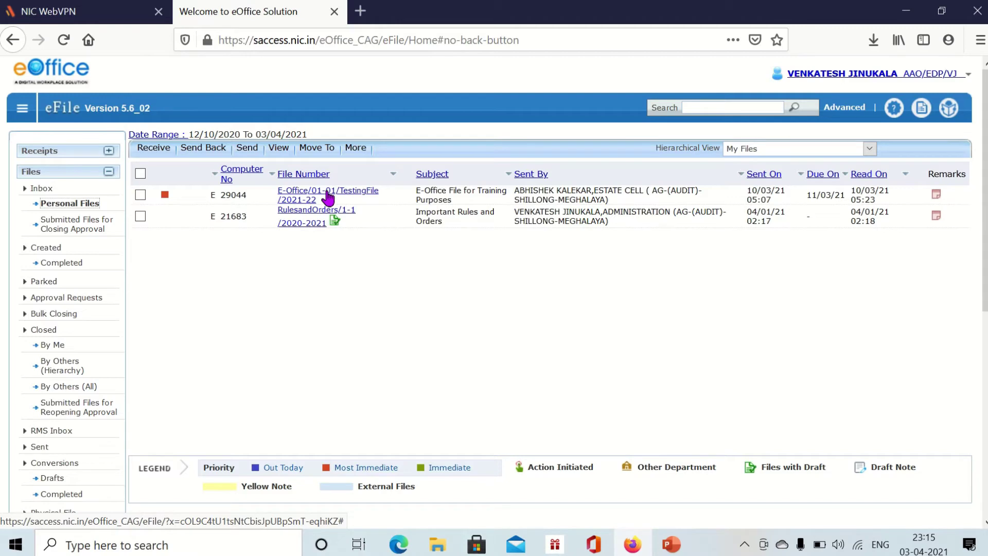
pyautogui.click(328, 195)
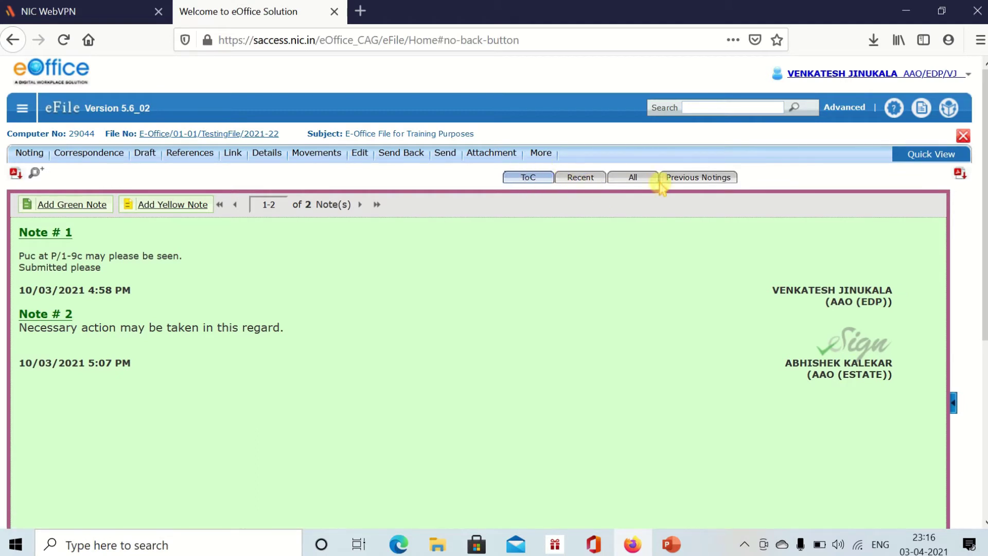
pyautogui.click(531, 181)
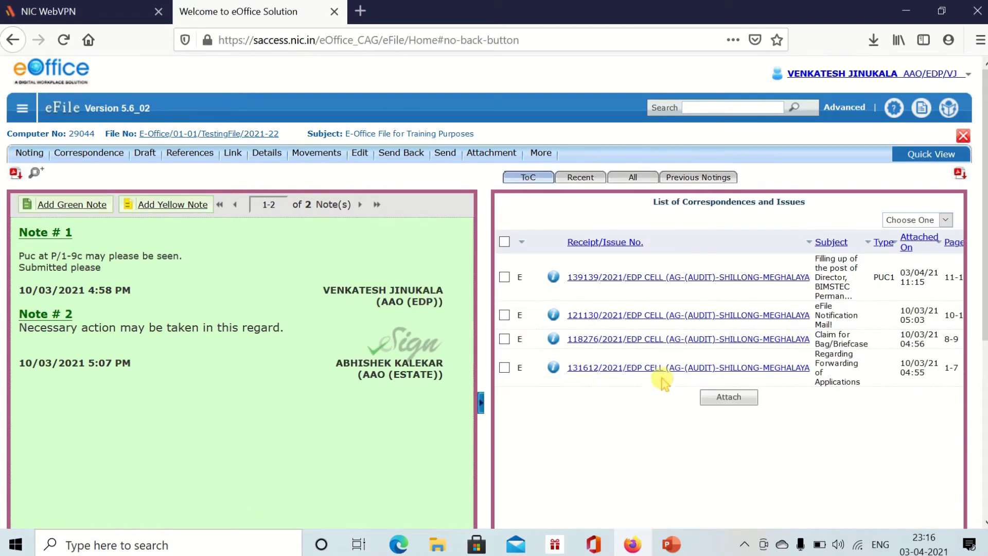
pyautogui.click(554, 312)
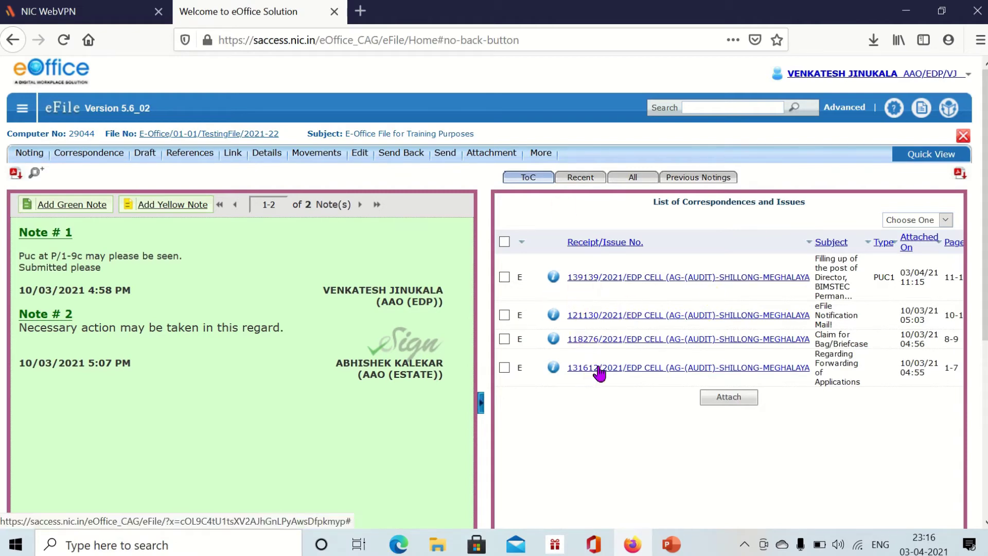
# - Read the most recent correspondence, then scroll through all 12 correspondence pages
pyautogui.click(582, 180)
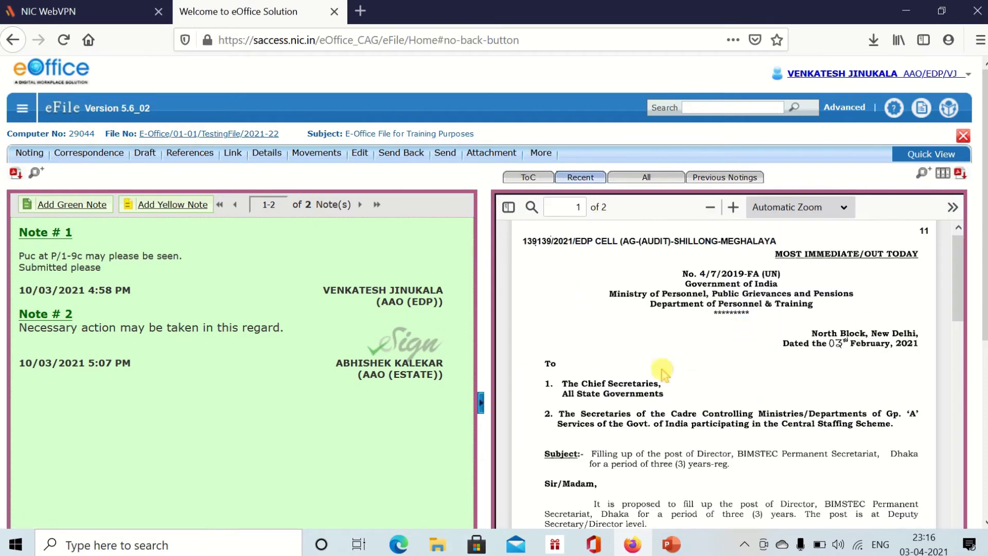
pyautogui.scroll(1, 660, 313)
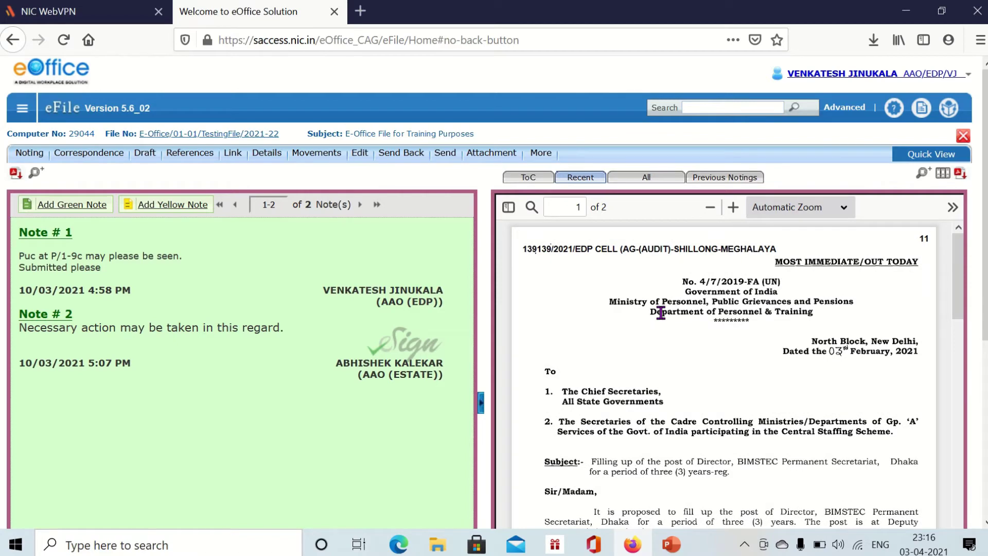
pyautogui.scroll(-15, 661, 314)
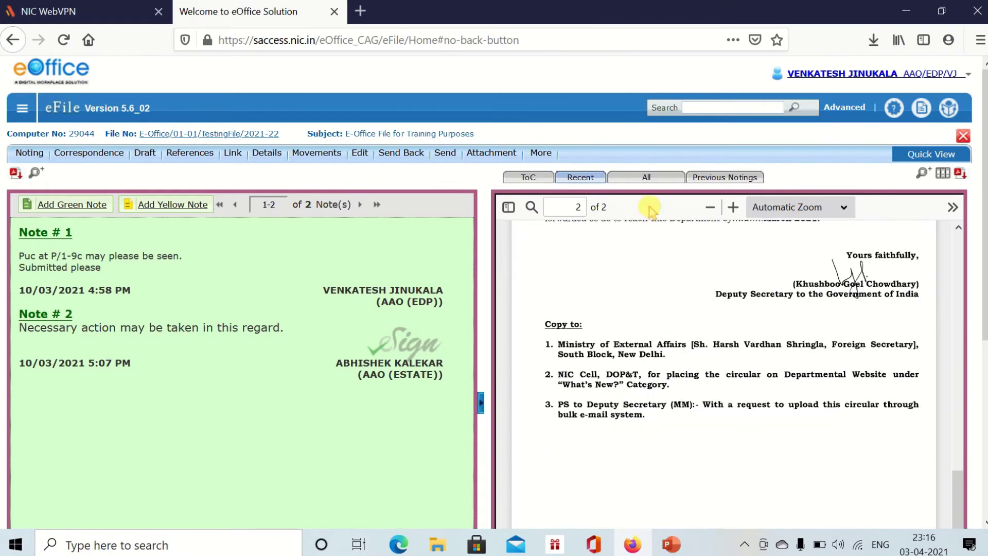
pyautogui.click(634, 180)
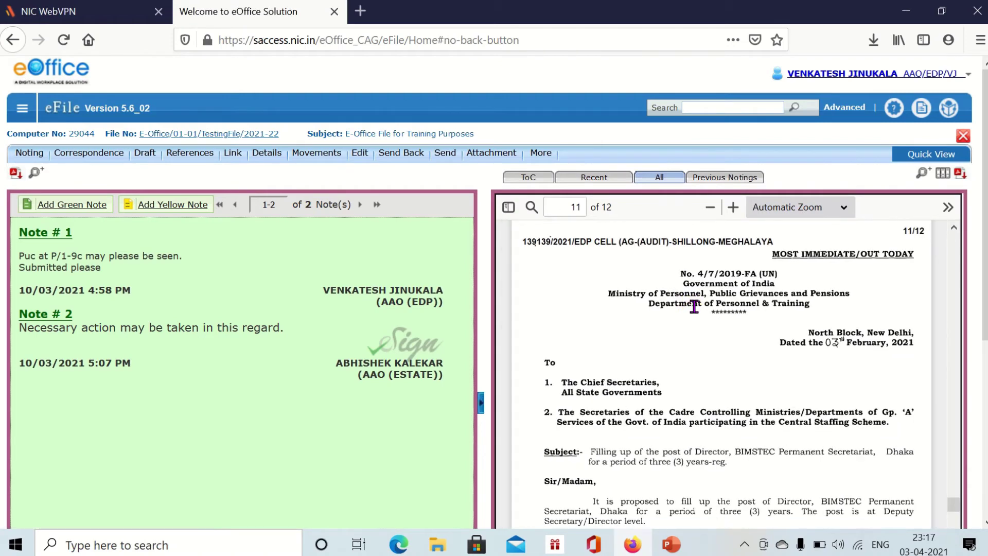
pyautogui.scroll(10, 716, 319)
pyautogui.scroll(15, 717, 320)
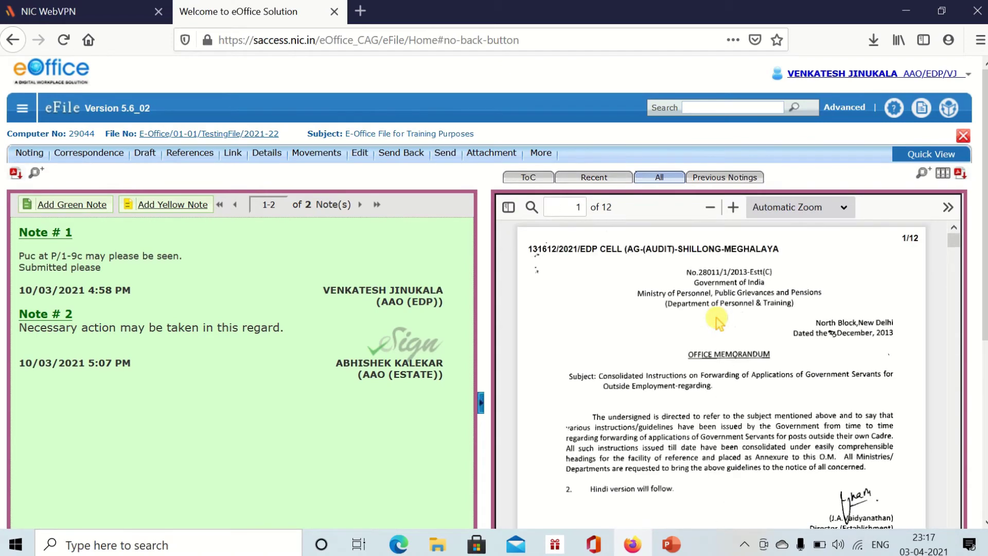
pyautogui.scroll(-15, 714, 317)
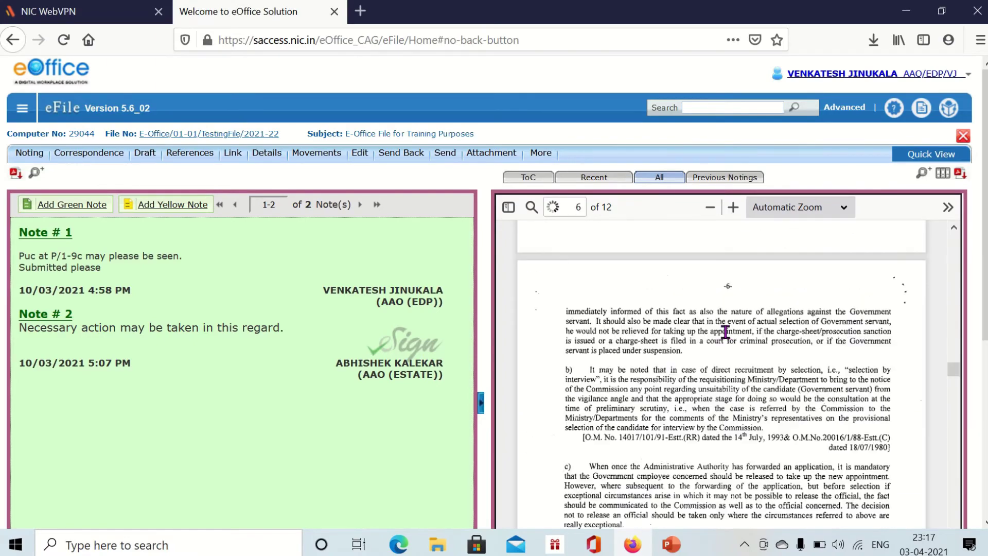
pyautogui.scroll(-10, 729, 350)
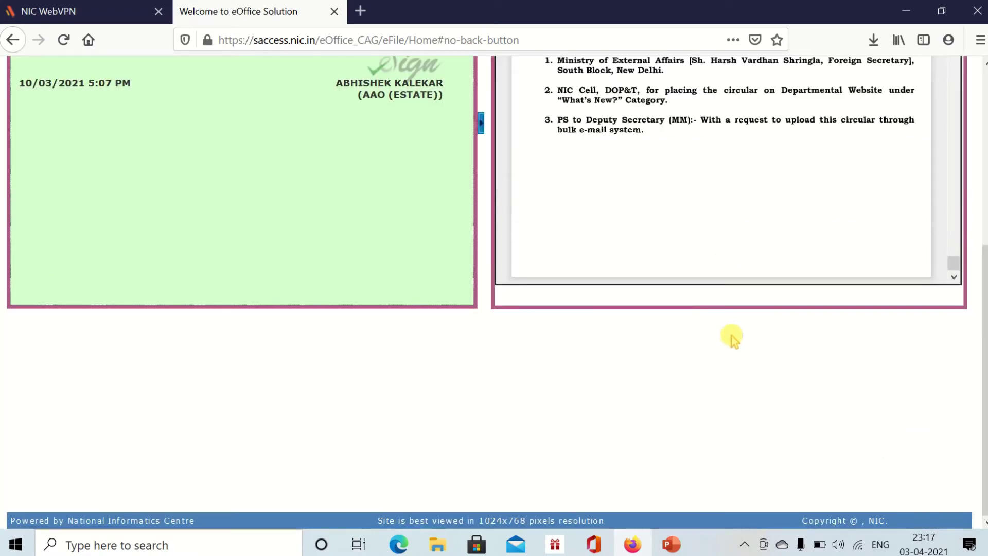
pyautogui.scroll(5, 730, 339)
pyautogui.scroll(5, 718, 344)
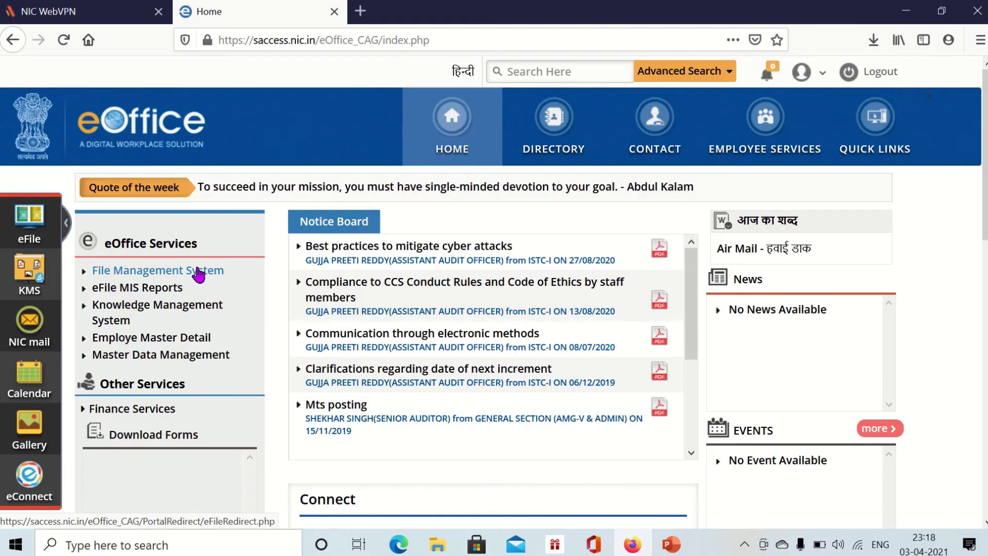
# - Open File Management System from eOffice Services and toggle the Files section in the left panel
pyautogui.click(194, 272)
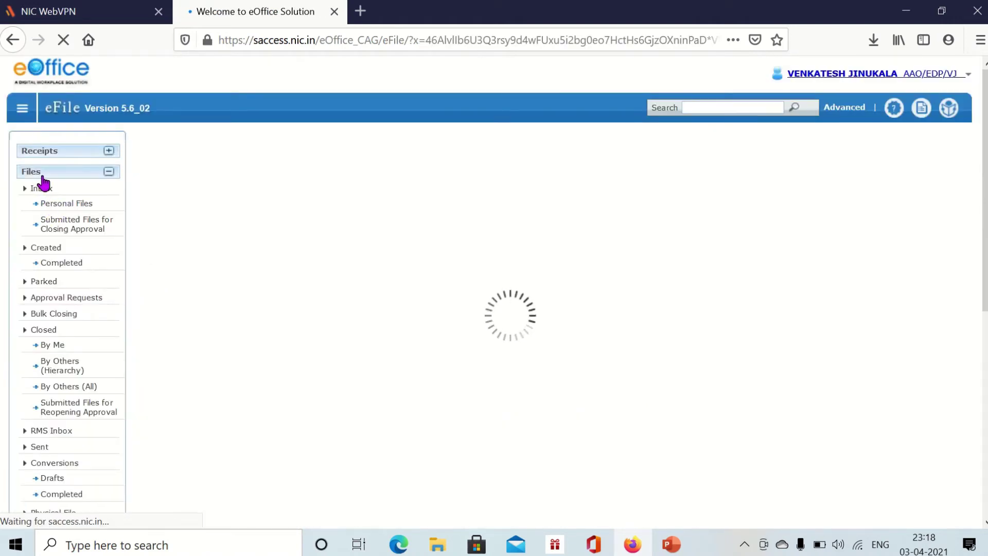
pyautogui.click(41, 175)
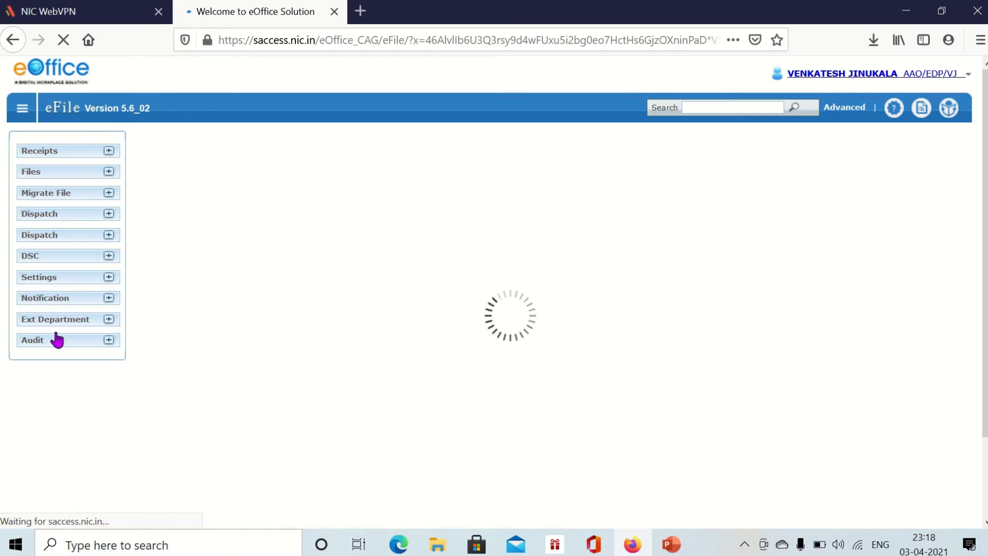
# - Expand Files and list Inbox > Personal Files, showing TestingFile and RulesandOrders
pyautogui.click(41, 174)
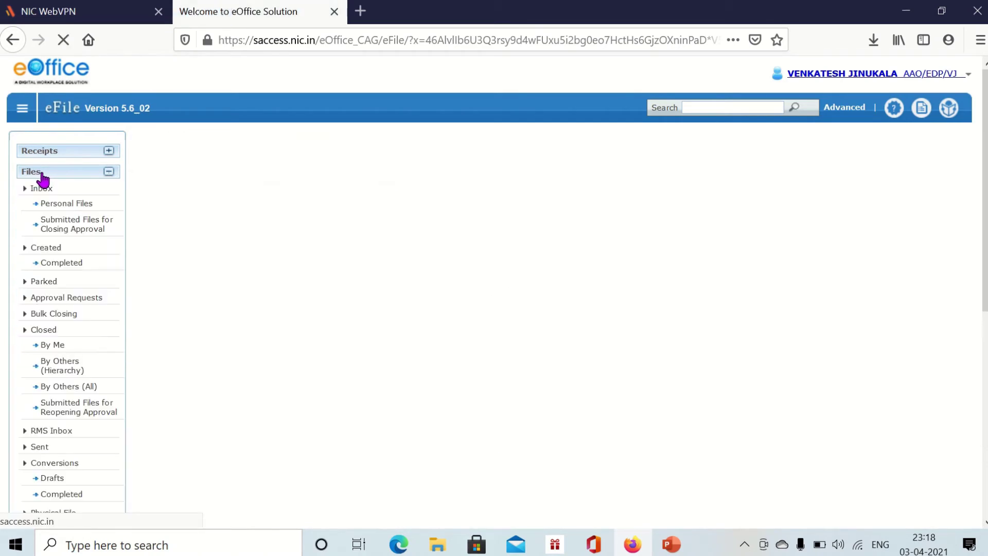
pyautogui.click(47, 206)
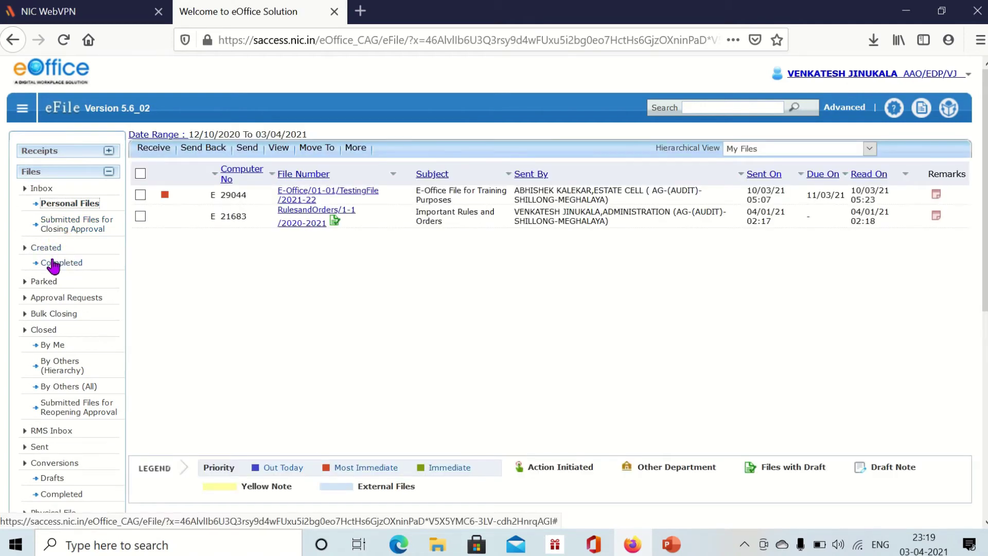
pyautogui.click(45, 251)
# - Open E-Office/01-01/TestingFile/2021-22 and show All correspondence, page 11 of 12, beside the notes
pyautogui.click(318, 196)
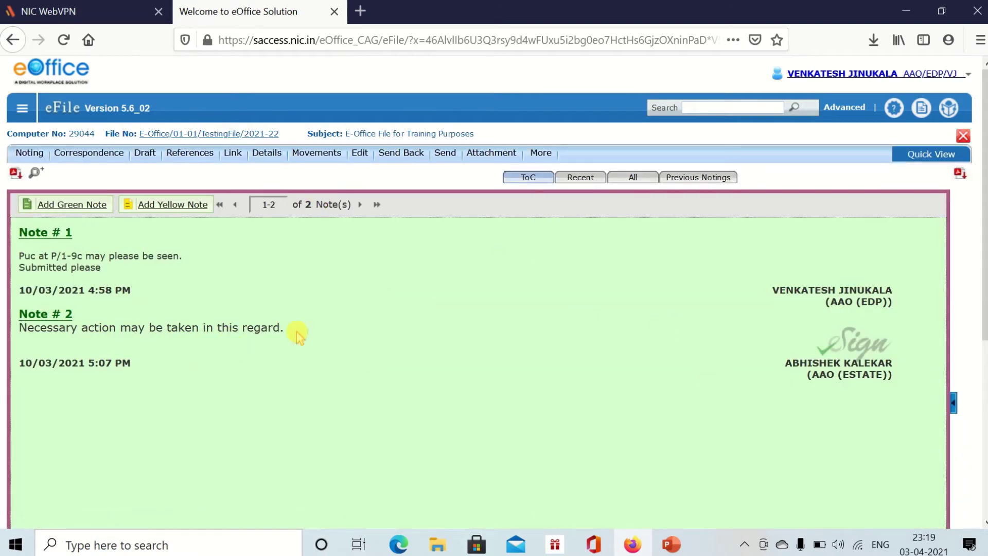
pyautogui.click(625, 178)
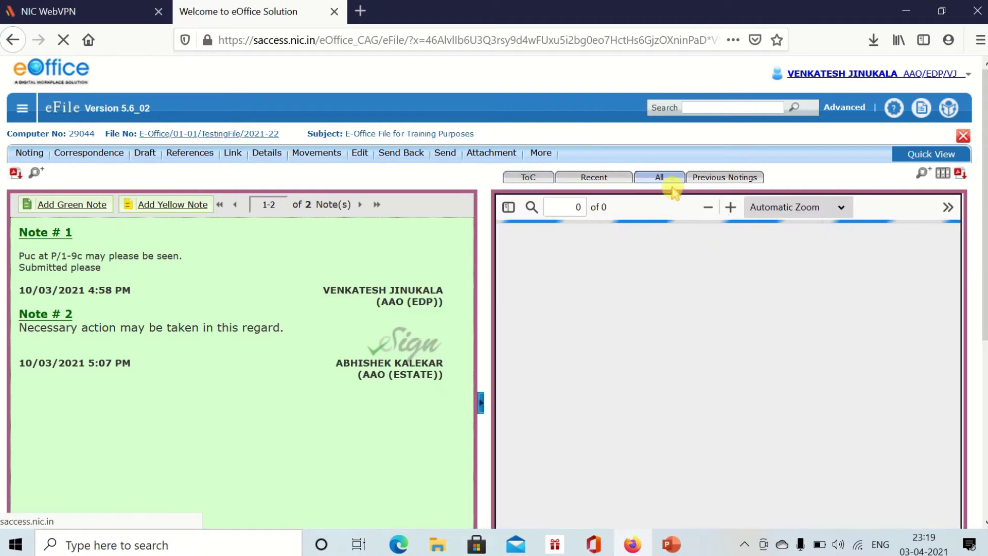
pyautogui.click(481, 403)
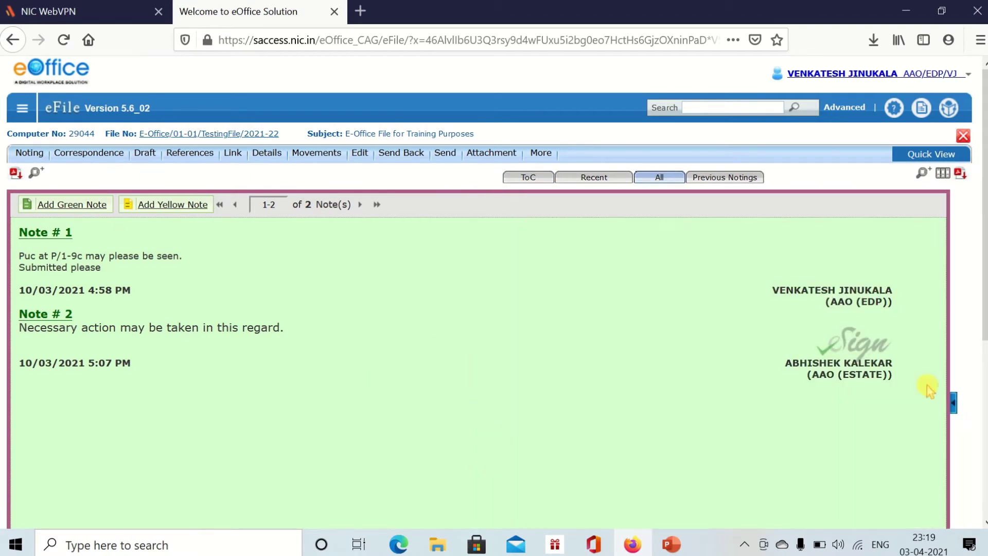
pyautogui.click(954, 404)
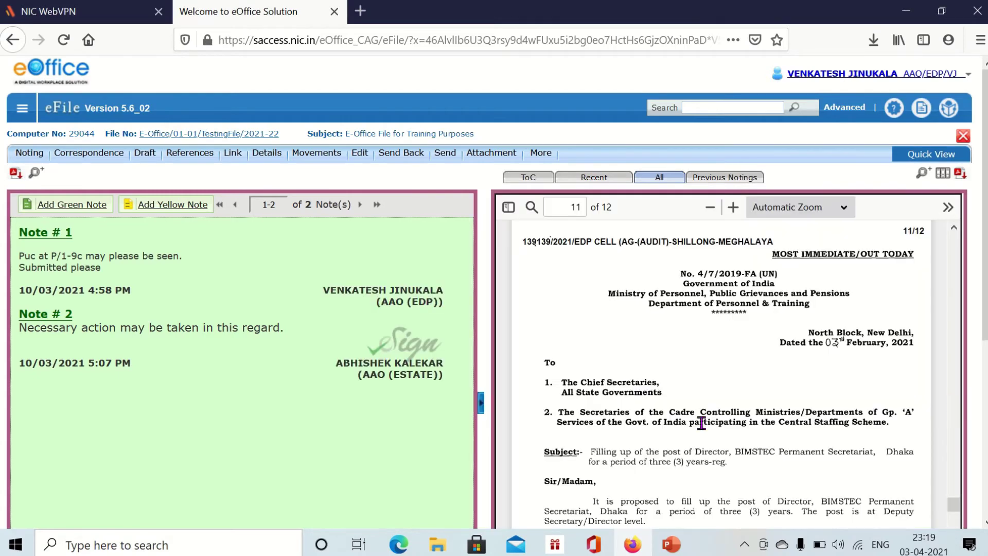
pyautogui.click(484, 405)
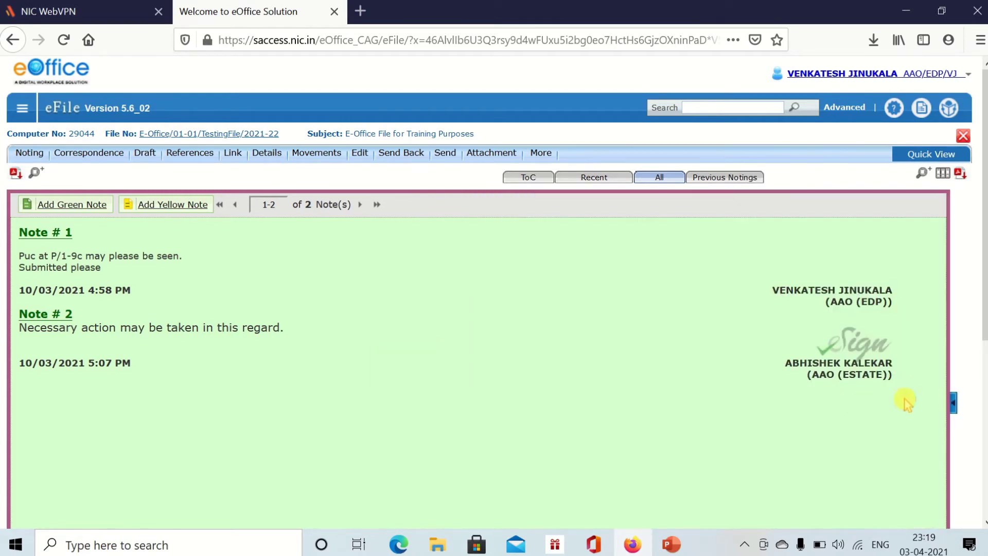
pyautogui.click(953, 406)
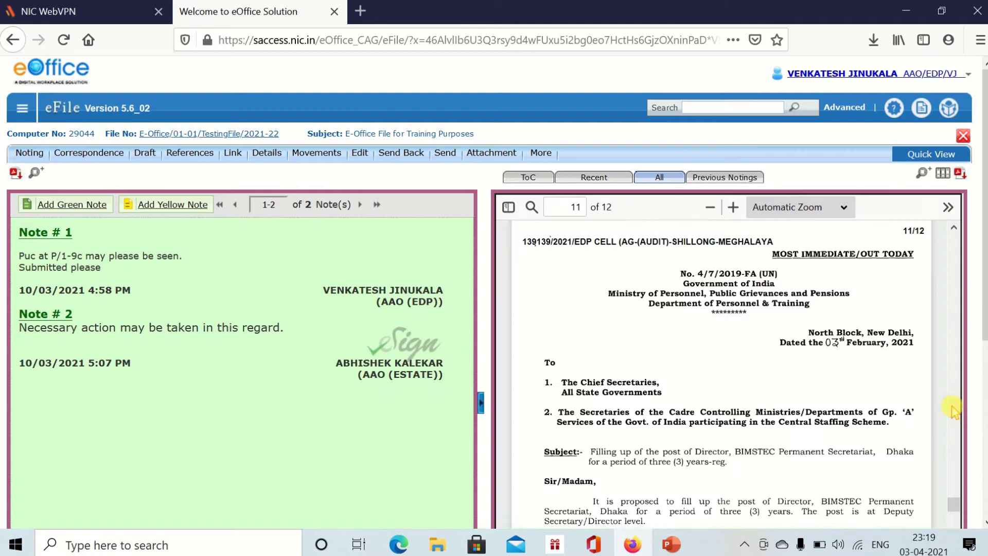
pyautogui.click(480, 406)
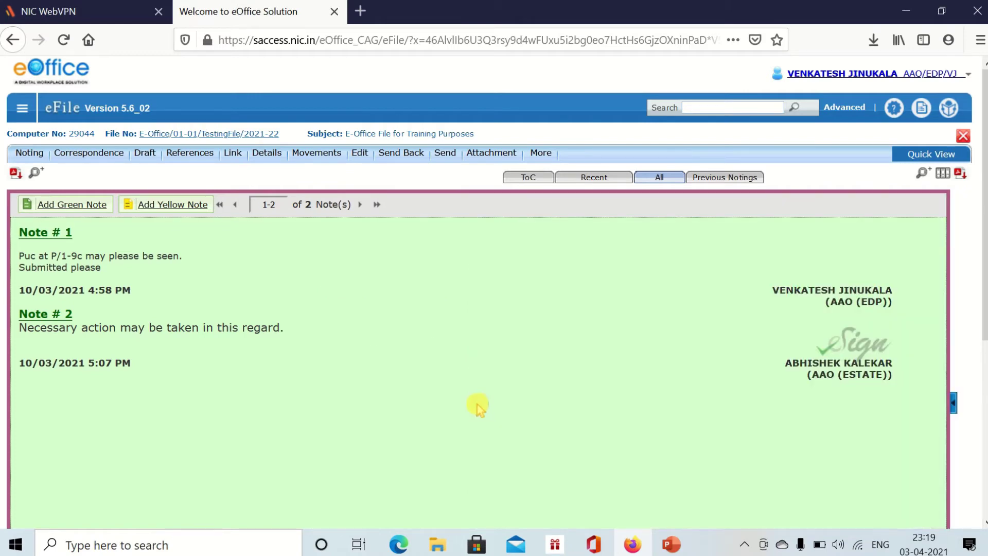
pyautogui.click(954, 406)
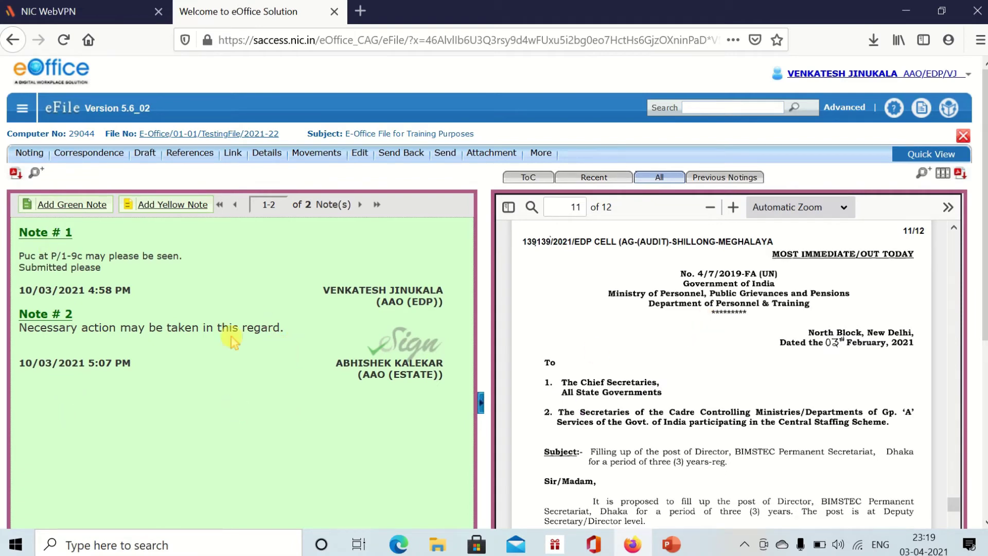
# - Save a green note: 'PUC at P/11-12c may please be seen. This is regarding appointment of Director in BIMSTEC. Submitted please'
pyautogui.click(61, 206)
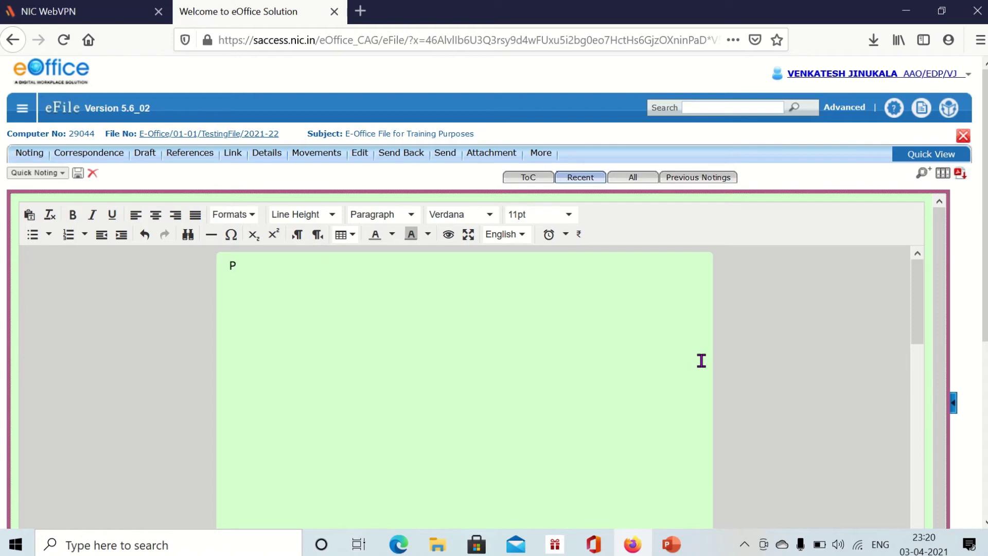
pyautogui.write('at P/')
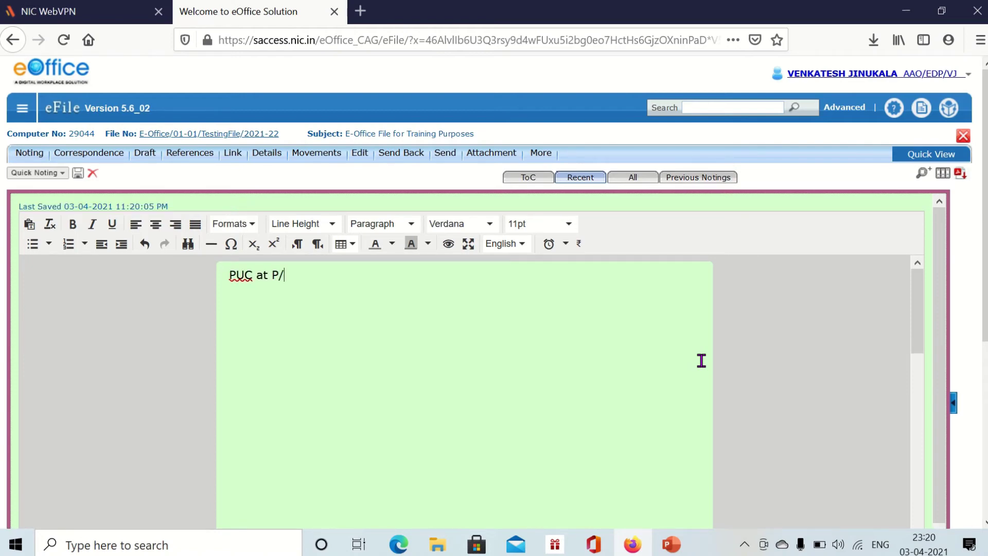
pyautogui.write('11-12c may please be seen.')
pyautogui.press('Return')
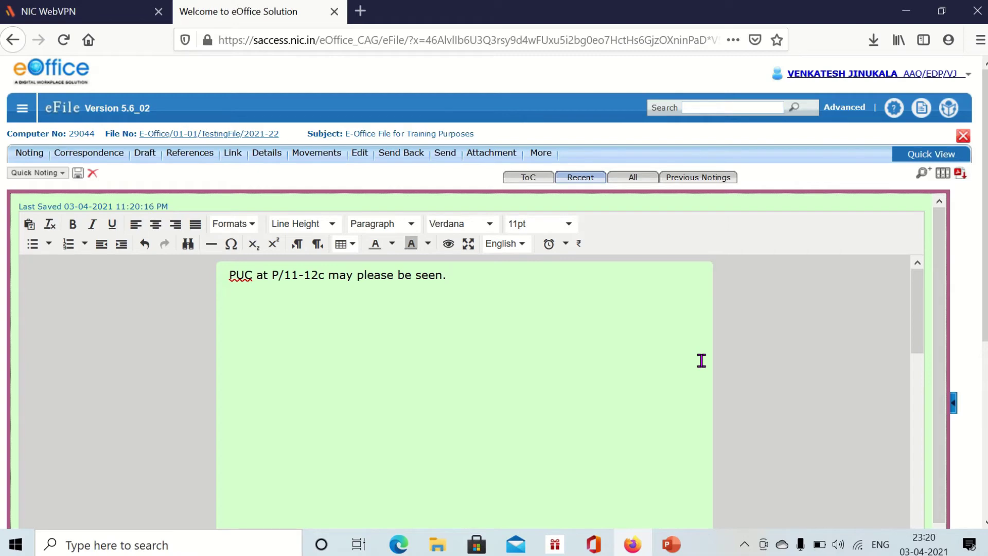
pyautogui.write('This is regarding appointment of Director in')
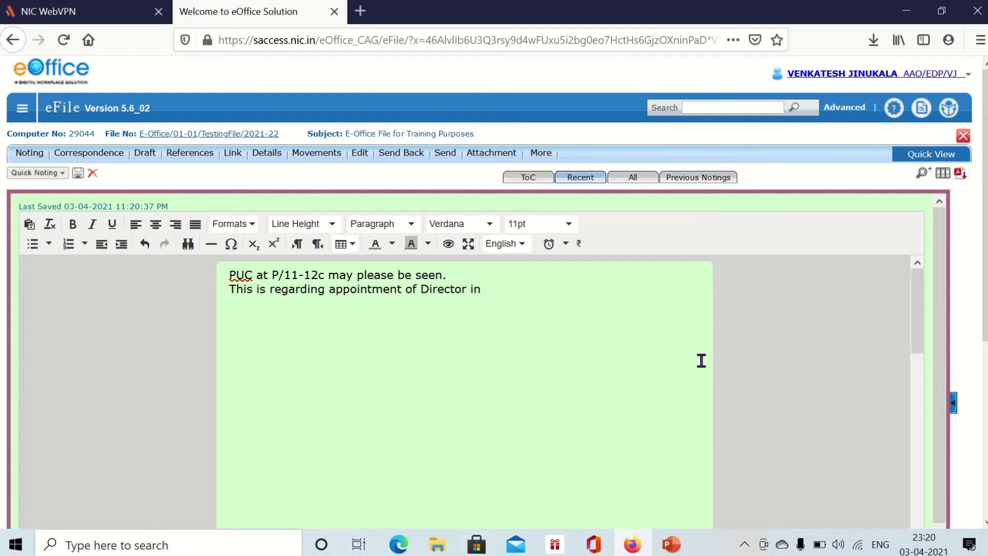
pyautogui.write(' Bims')
pyautogui.press('BackSpace')
pyautogui.press('BackSpace')
pyautogui.press('BackSpace')
pyautogui.write('IMSTEC.   ')
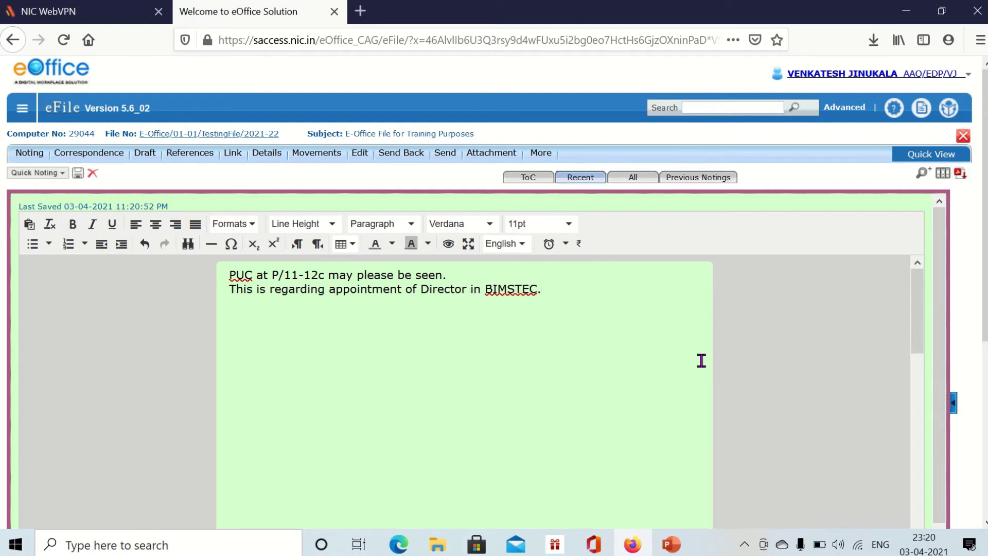
pyautogui.write('Submitted please')
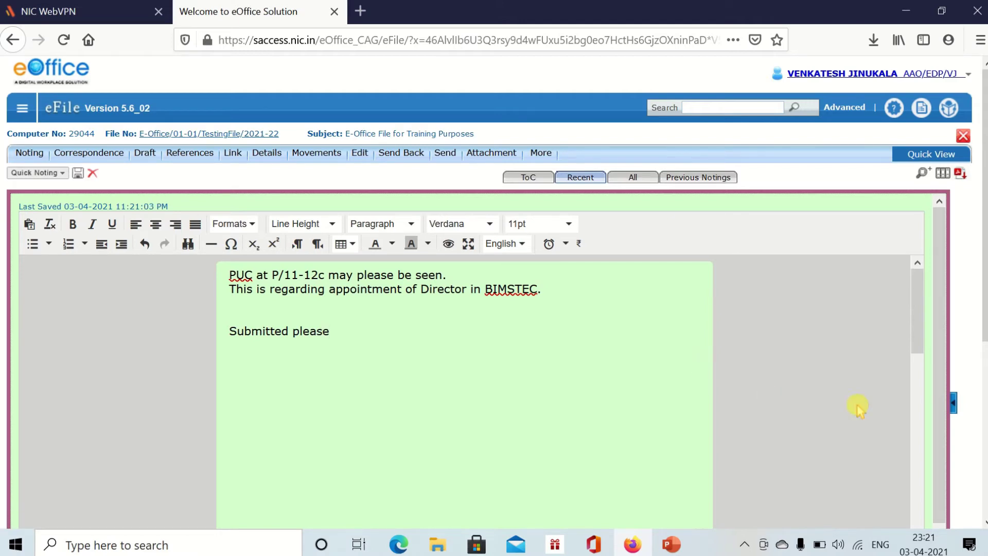
pyautogui.click(78, 173)
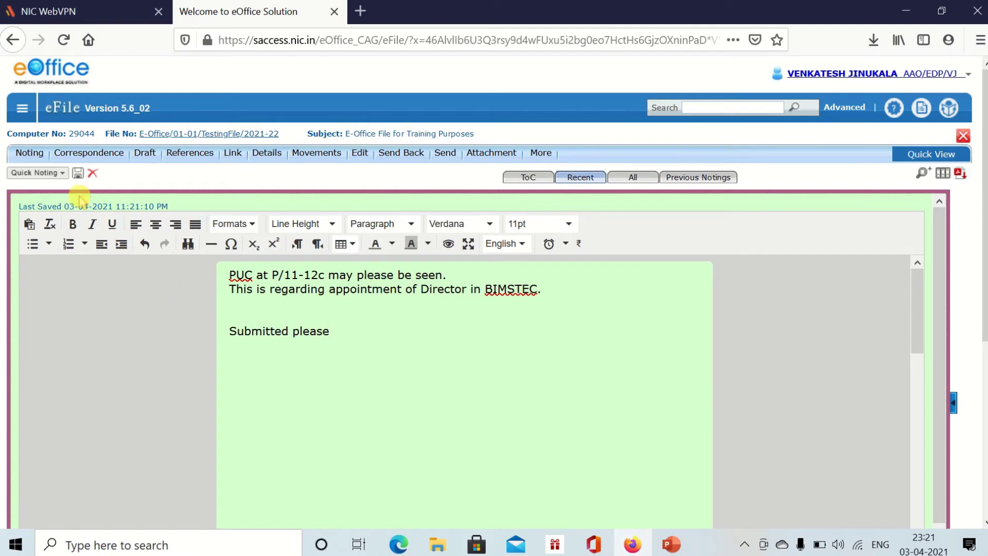
pyautogui.click(78, 173)
# - Reopen the correspondence pane beside the note and switch it to All correspondence
pyautogui.click(954, 403)
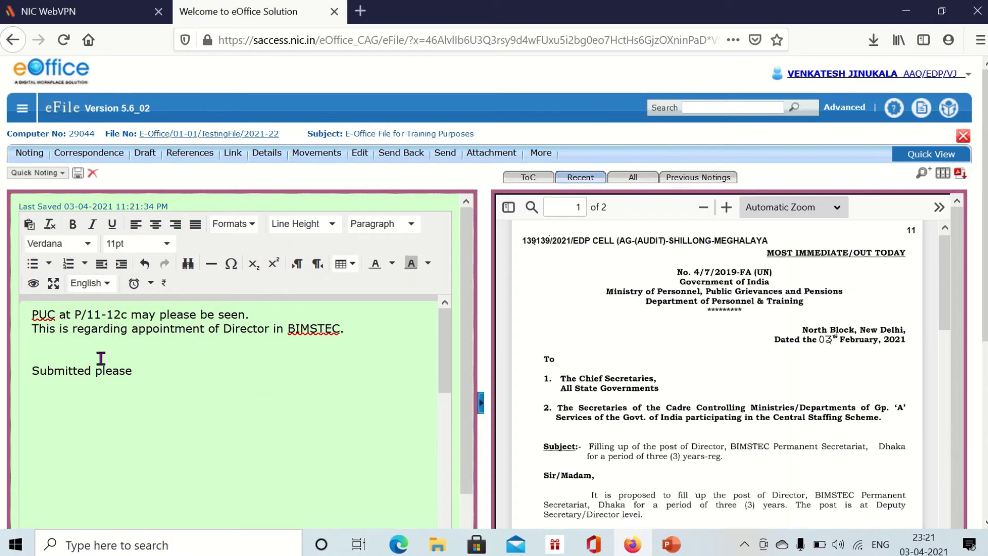
pyautogui.scroll(-15, 664, 347)
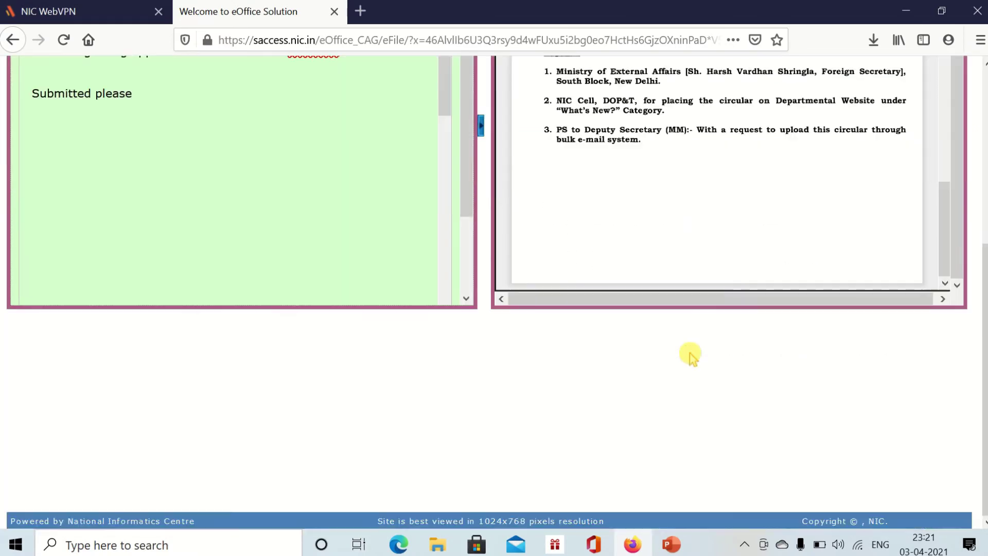
pyautogui.scroll(15, 691, 355)
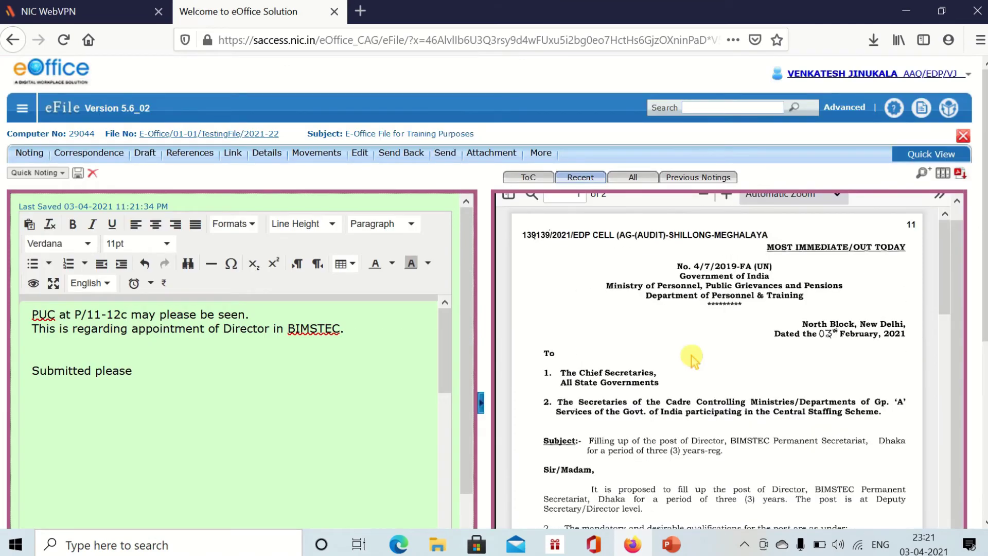
pyautogui.scroll(-10, 689, 353)
pyautogui.moveTo(32, 314); pyautogui.dragTo(138, 374)
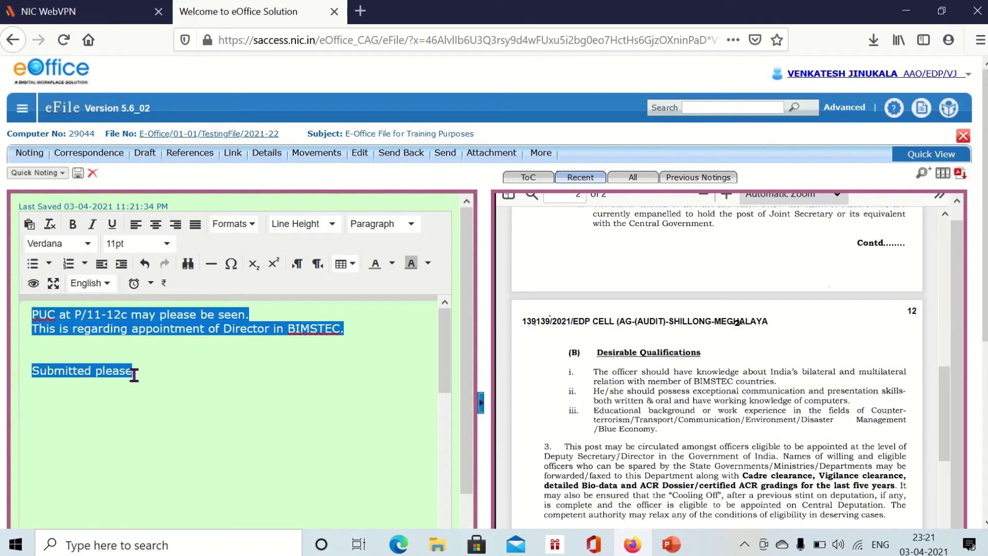
pyautogui.click(628, 381)
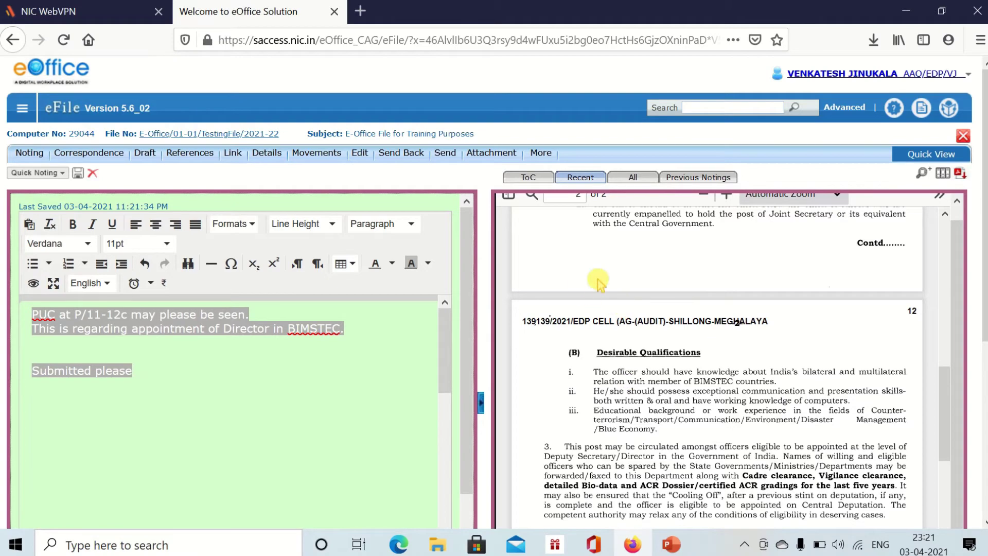
pyautogui.scroll(-10, 741, 329)
pyautogui.scroll(15, 734, 332)
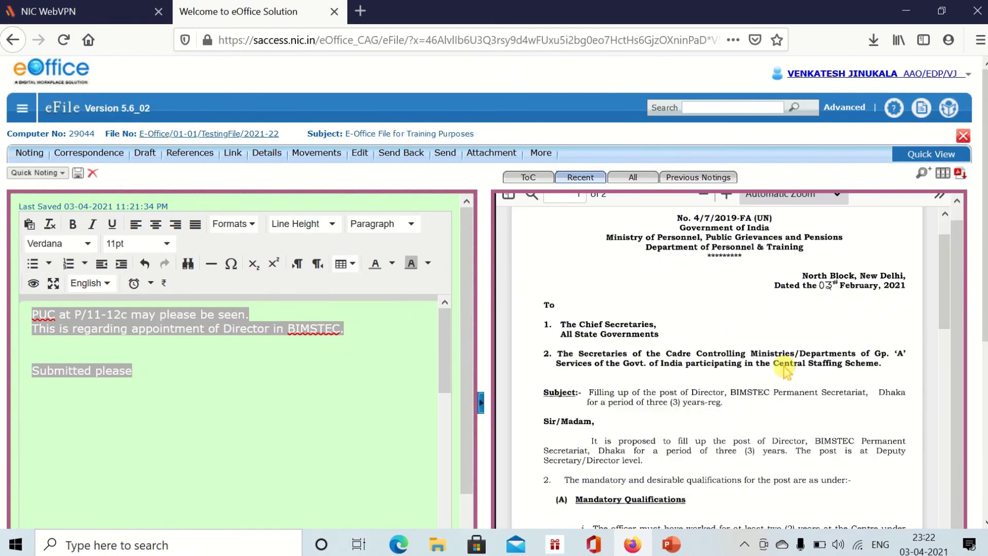
pyautogui.click(637, 175)
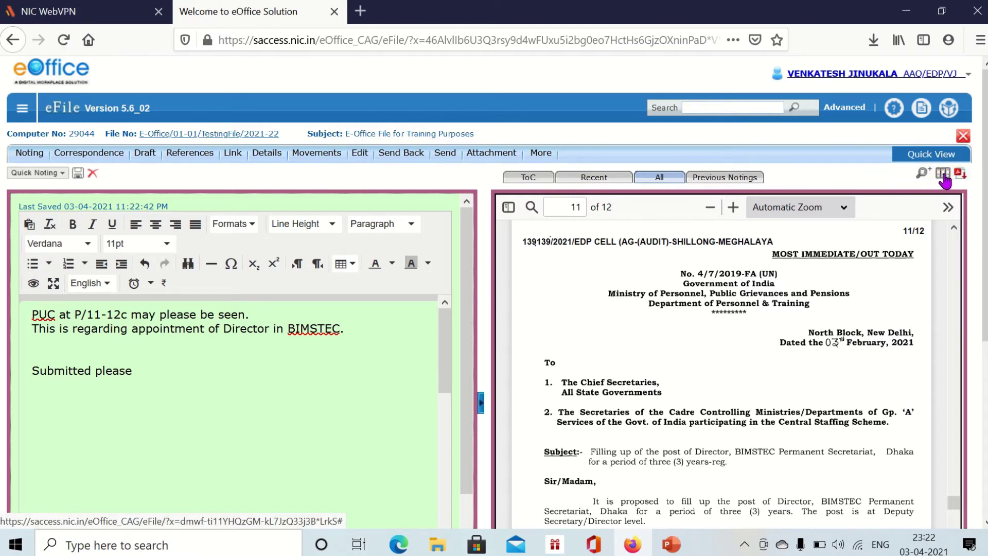
# - Link the note's first line 'PUC at P/11-12c' as a reference to correspondence page 11
pyautogui.click(944, 176)
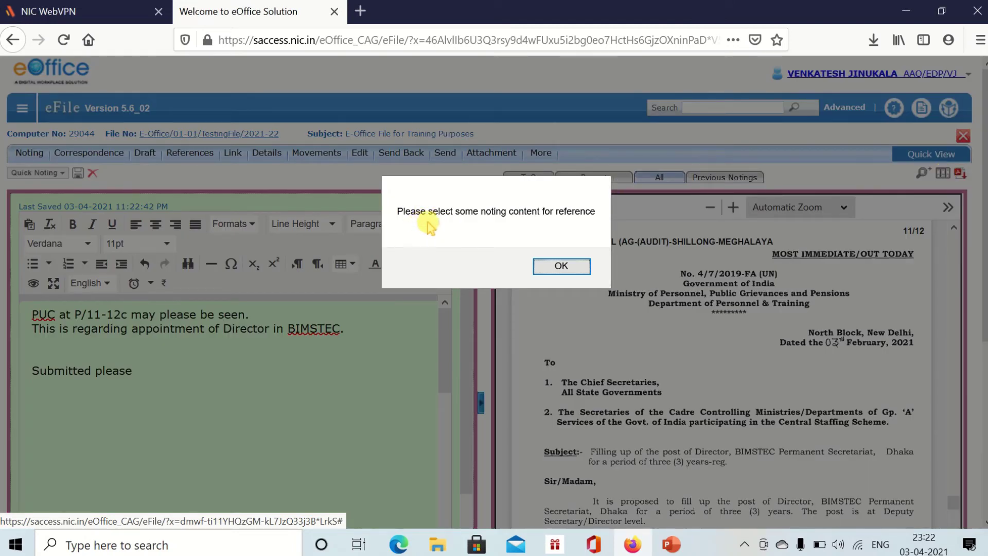
pyautogui.click(565, 266)
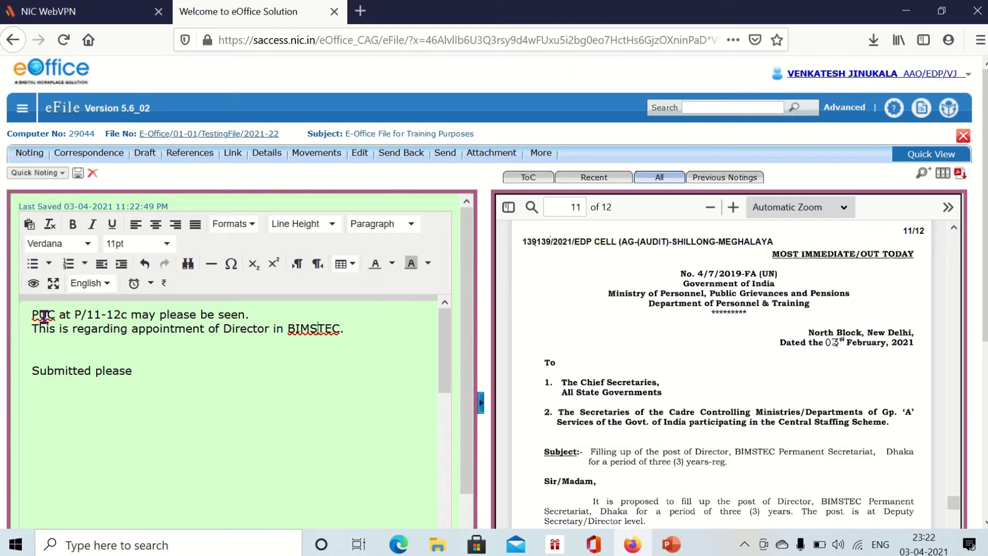
pyautogui.moveTo(31, 314); pyautogui.dragTo(215, 330)
pyautogui.click(121, 372)
pyautogui.moveTo(33, 314); pyautogui.dragTo(249, 315)
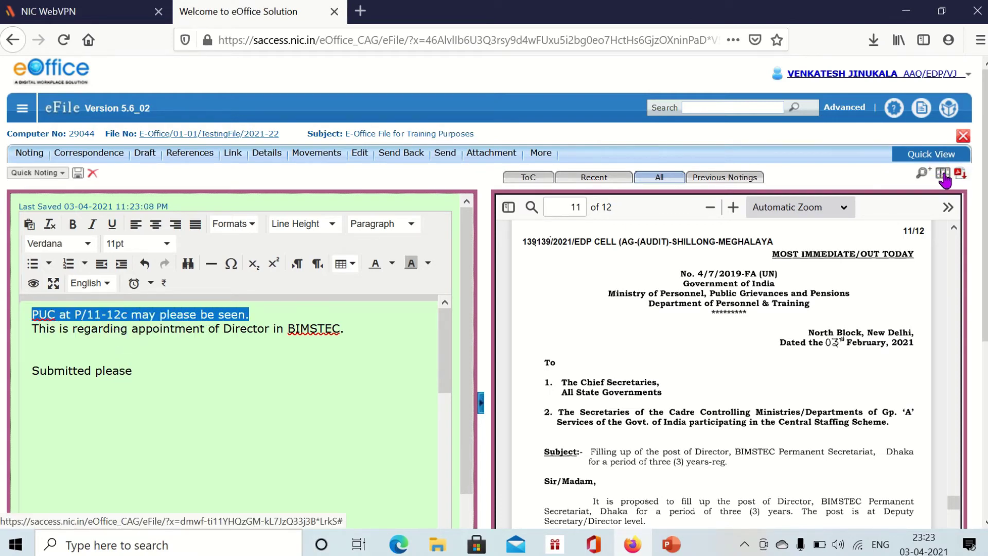
pyautogui.click(943, 174)
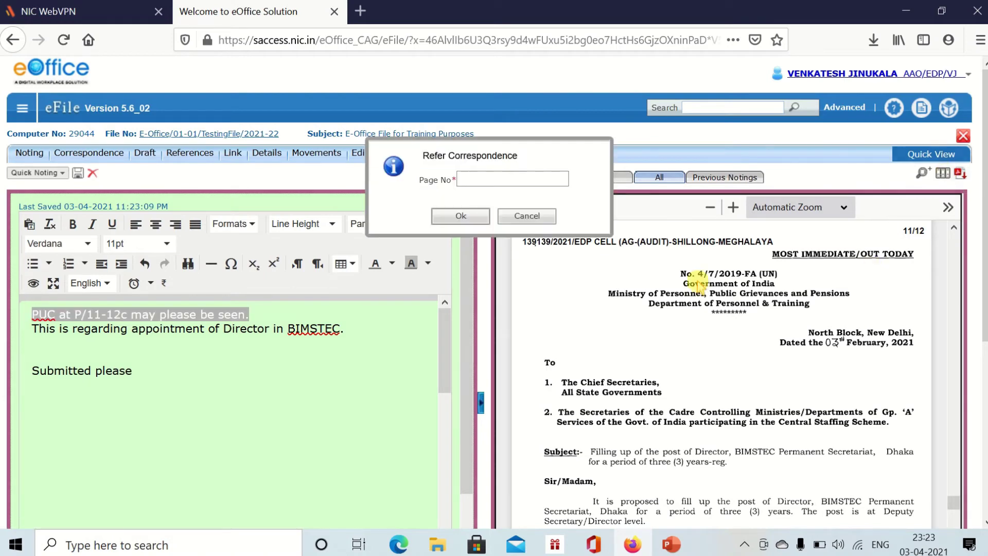
pyautogui.click(464, 186)
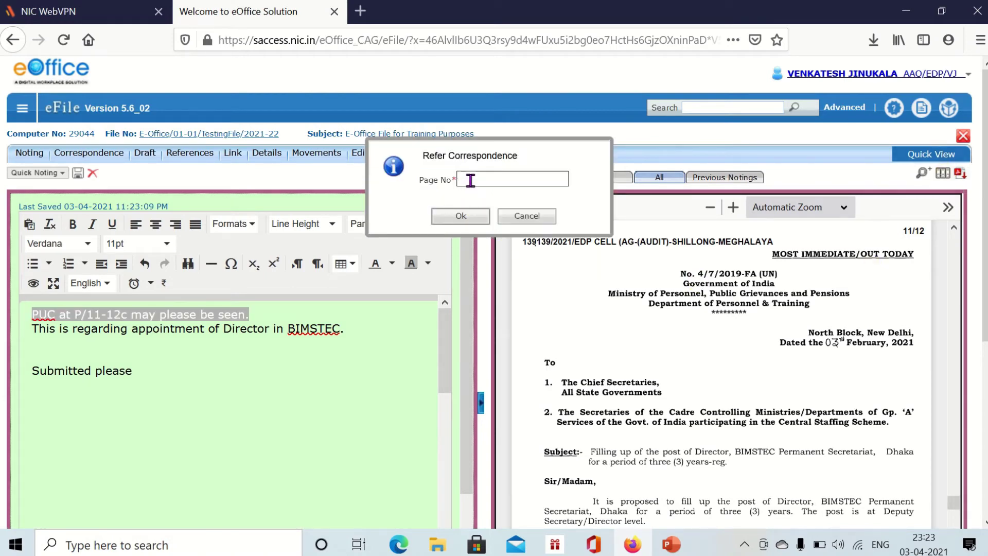
pyautogui.click(471, 180)
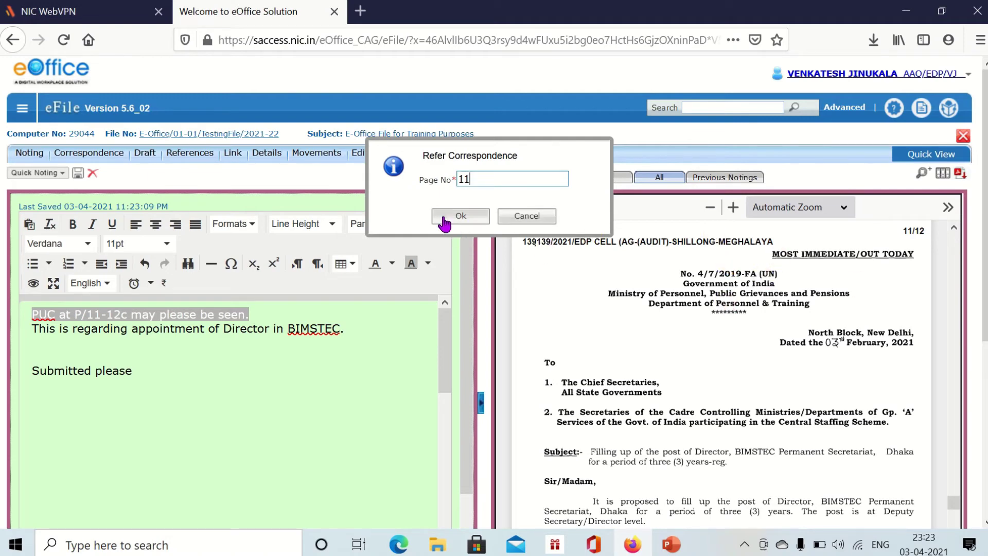
pyautogui.click(460, 217)
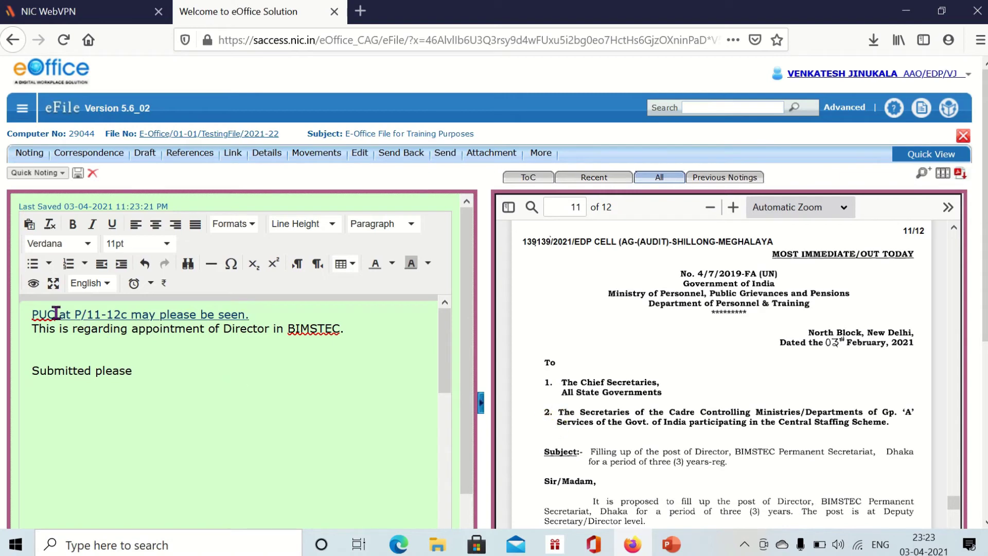
# - Check the linked note text and bring up the file's Send form
pyautogui.moveTo(32, 314); pyautogui.dragTo(133, 381)
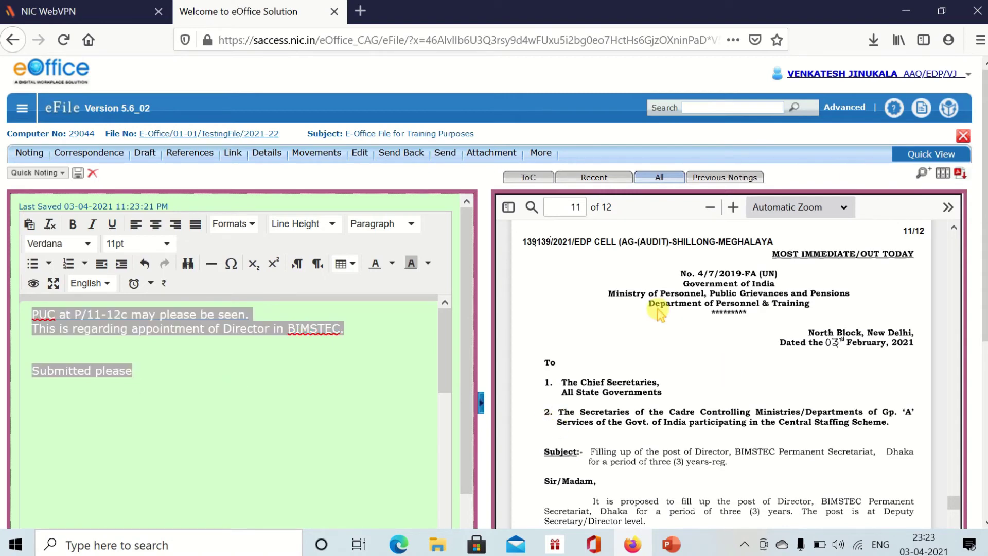
pyautogui.click(410, 349)
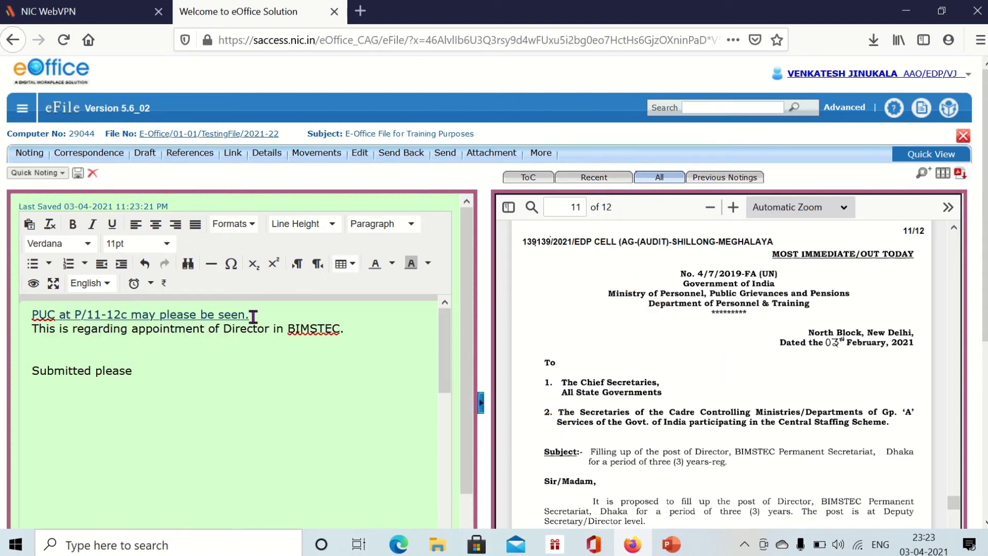
pyautogui.tripleClick(61, 314)
pyautogui.click(192, 407)
pyautogui.click(407, 160)
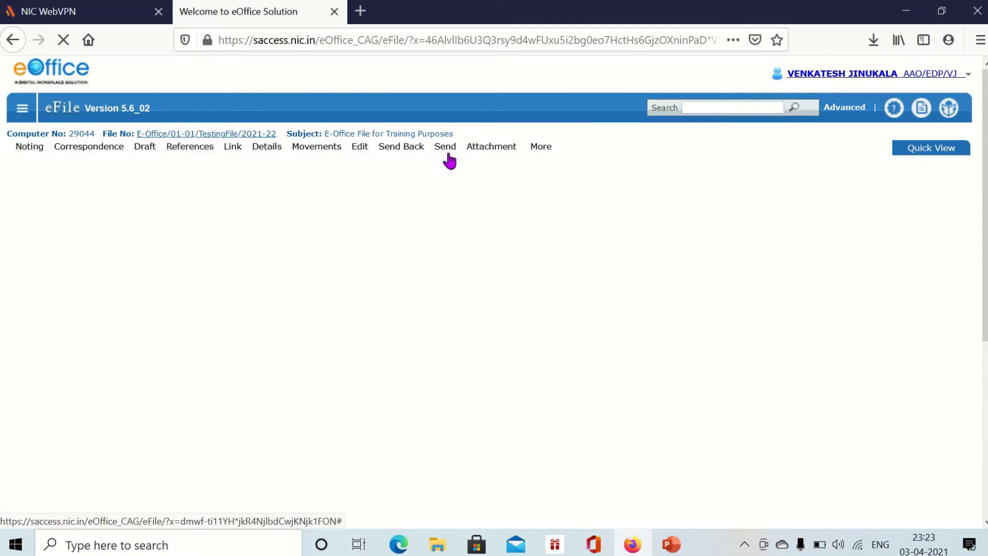
# - Search the officer's name in To and pick the Estate Cell AAO as recipient
pyautogui.click(139, 237)
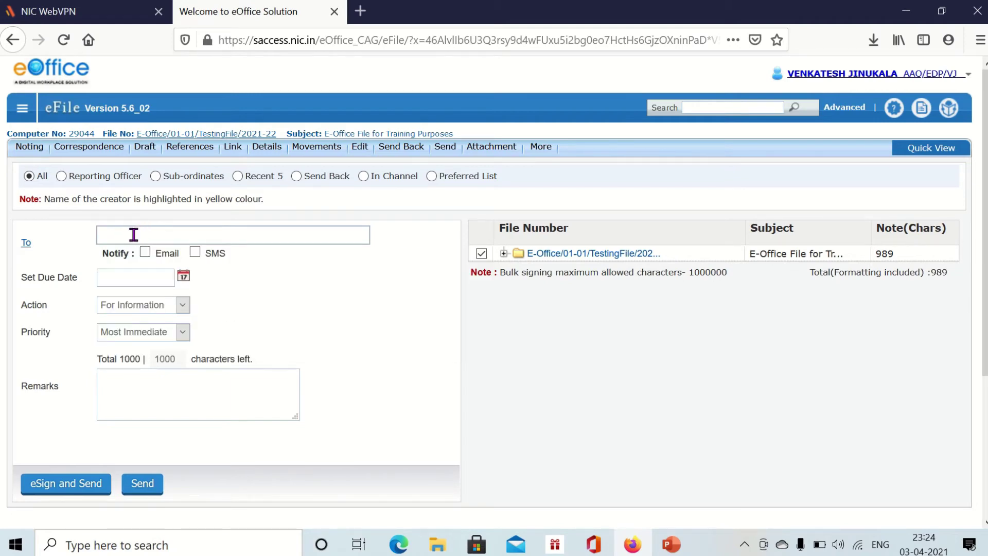
pyautogui.click(124, 238)
pyautogui.click(124, 240)
pyautogui.write('abhishek k')
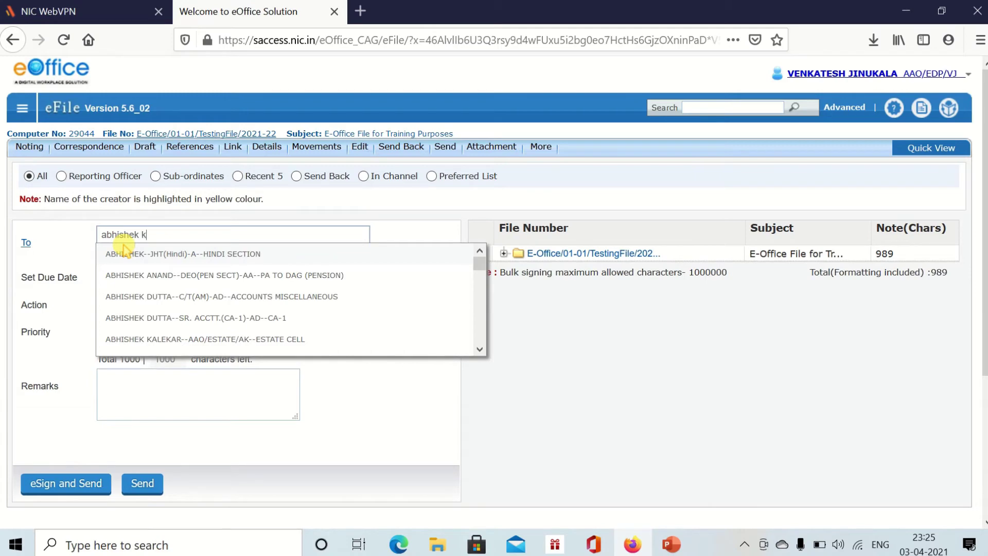
pyautogui.click(205, 339)
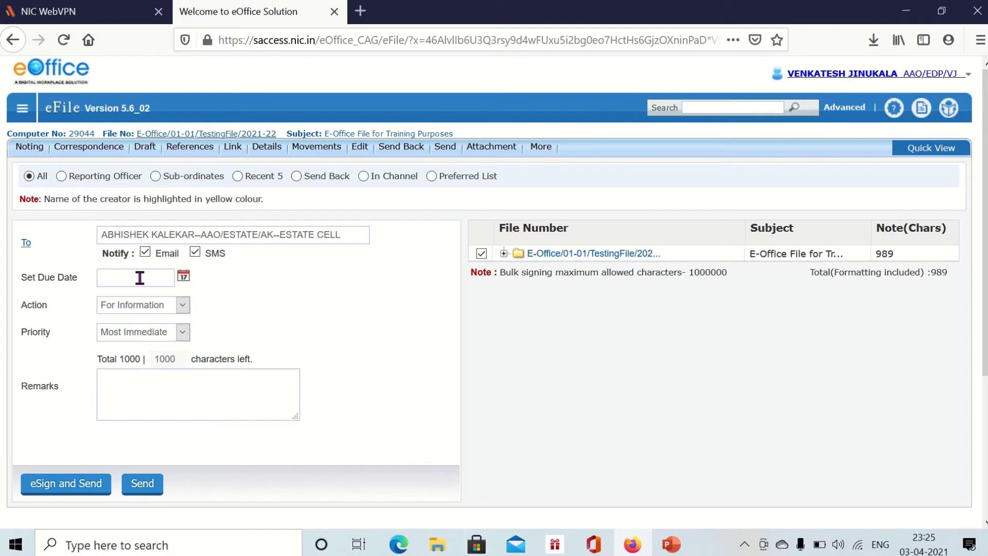
# - Keep action For Information and priority Most Immediate, then eSign and Send the file
pyautogui.click(165, 305)
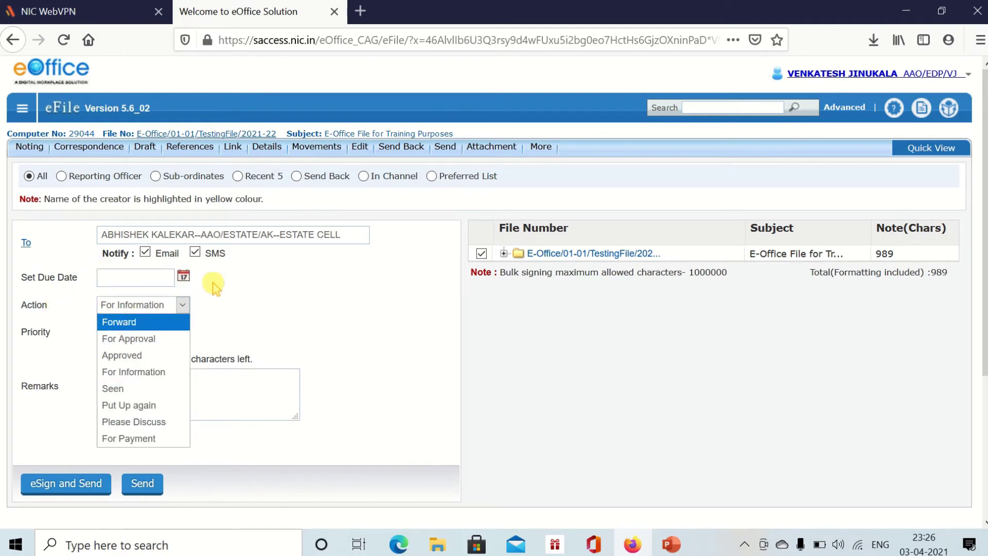
pyautogui.click(143, 322)
pyautogui.click(139, 305)
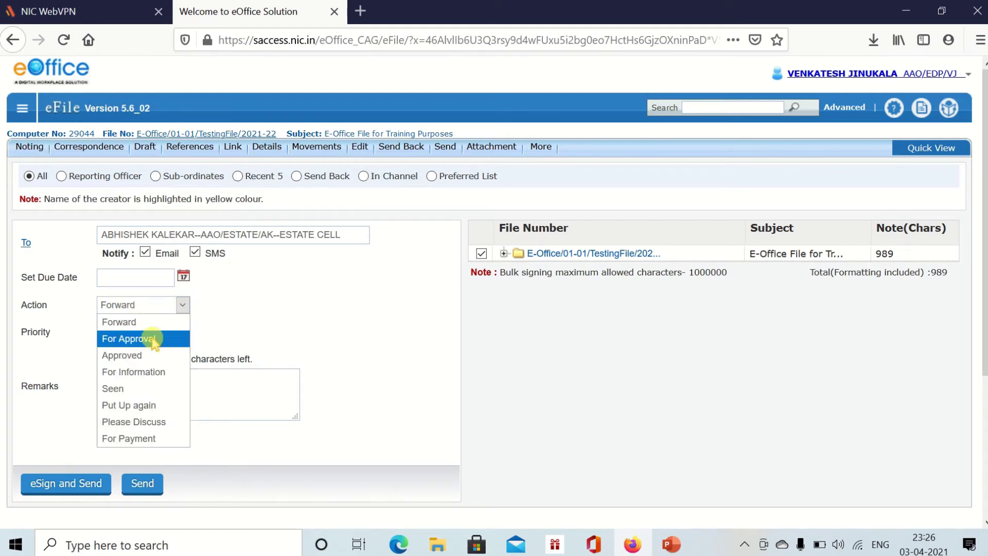
pyautogui.click(155, 339)
pyautogui.click(139, 305)
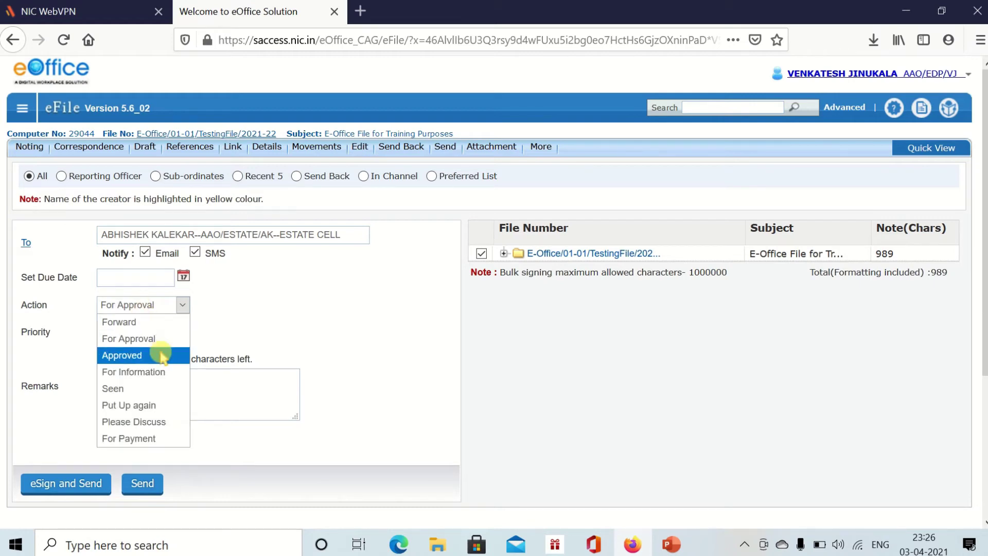
pyautogui.press('Down')
pyautogui.press('Down')
pyautogui.press('Down')
pyautogui.press('Down')
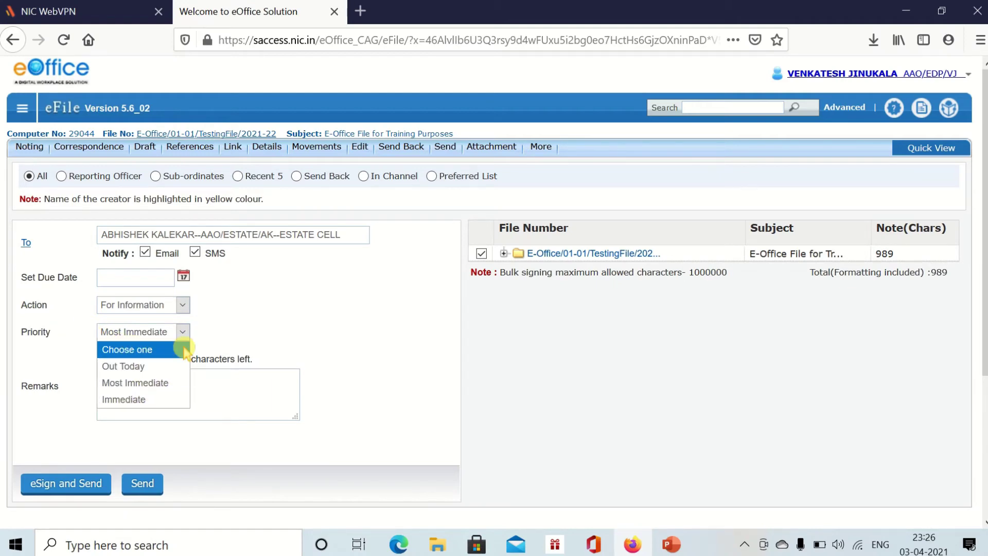
pyautogui.click(135, 382)
pyautogui.click(163, 385)
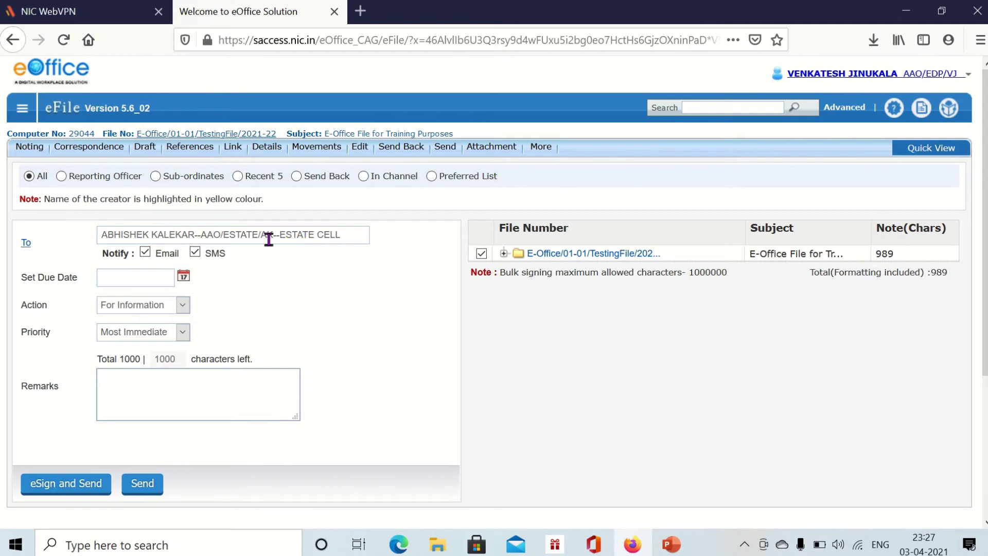
pyautogui.scroll(-3, 110, 415)
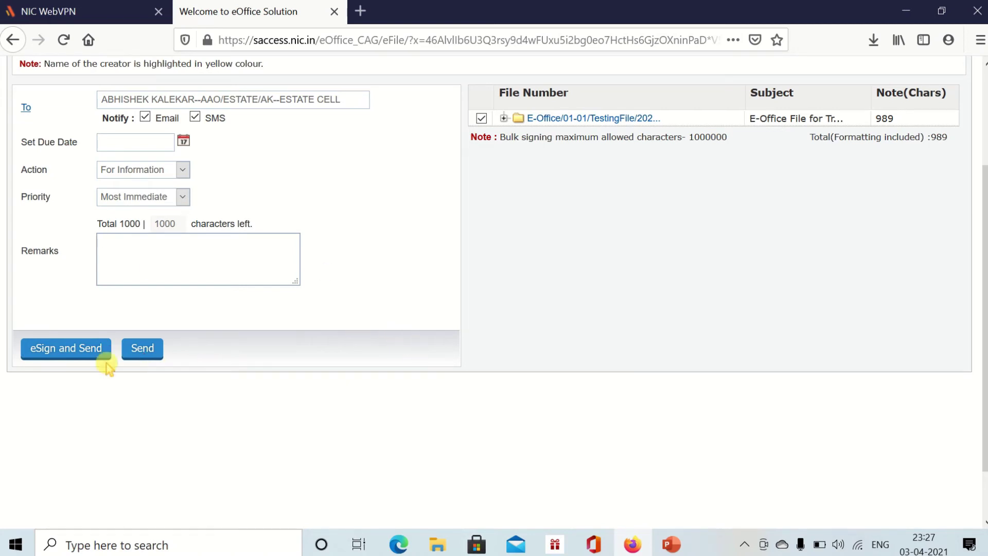
pyautogui.click(55, 359)
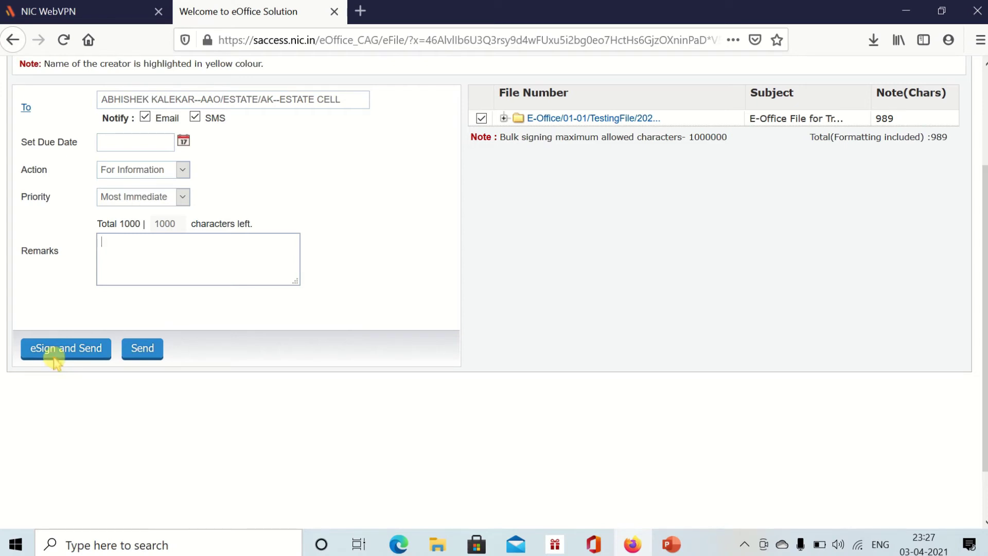
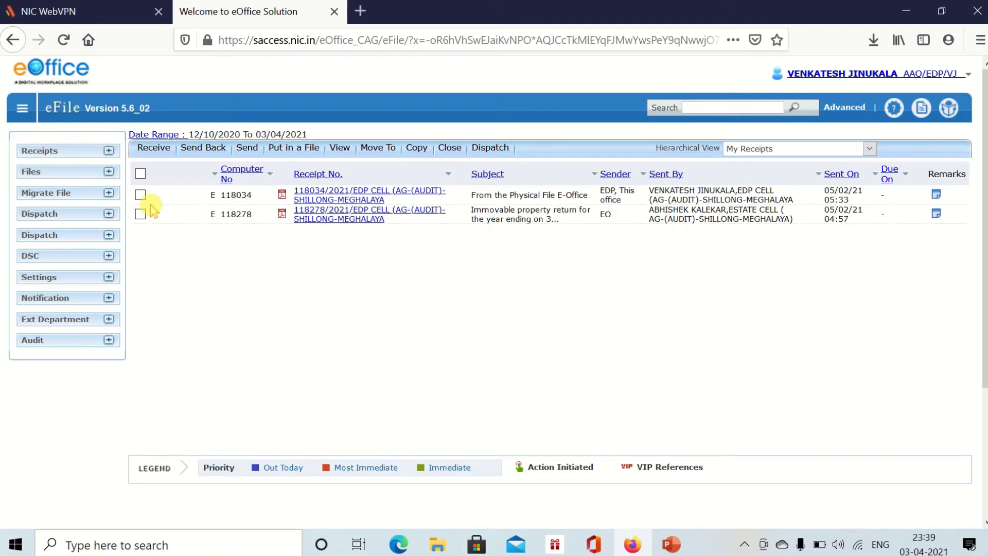
# - List the files under Files > Inbox and then Files > Completed, showing three administration files
pyautogui.click(44, 173)
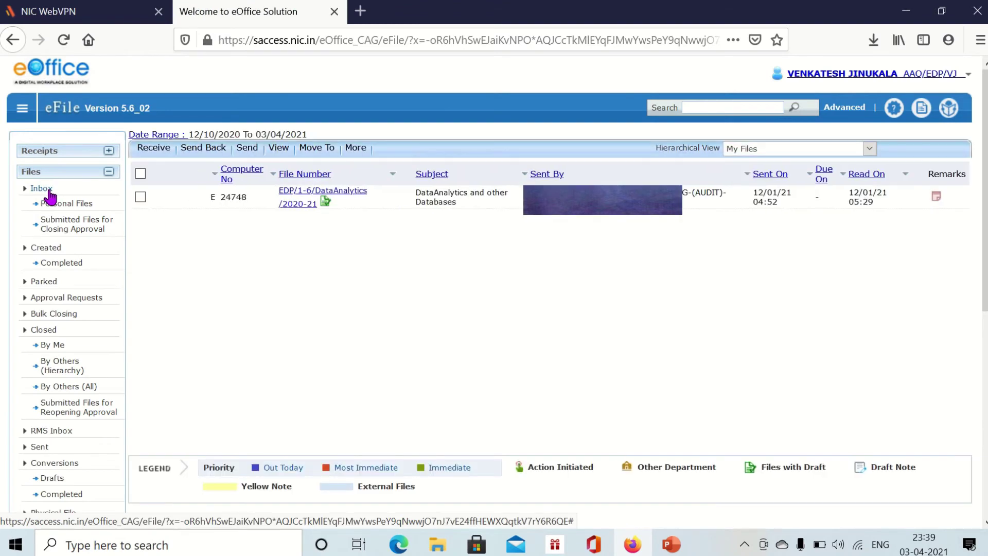
pyautogui.click(49, 191)
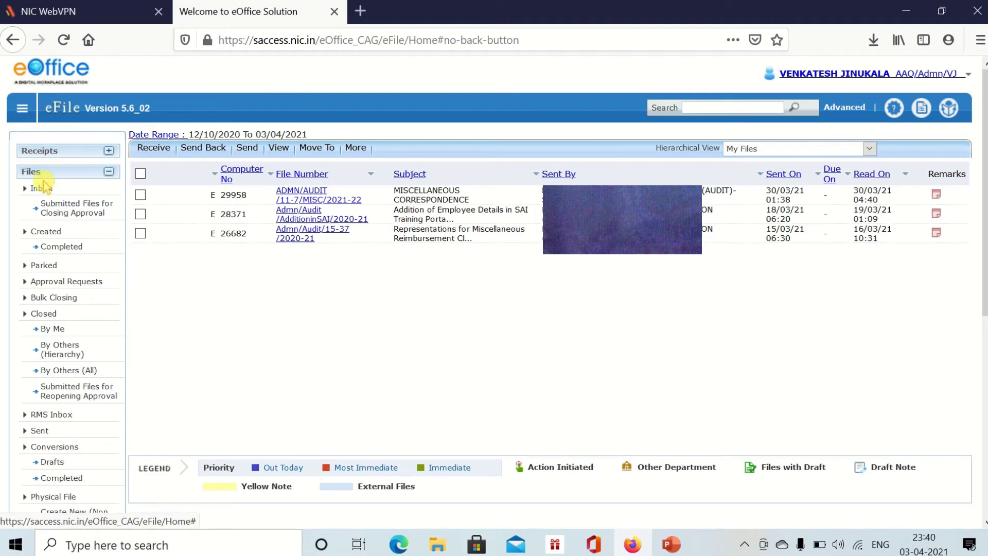
pyautogui.click(32, 177)
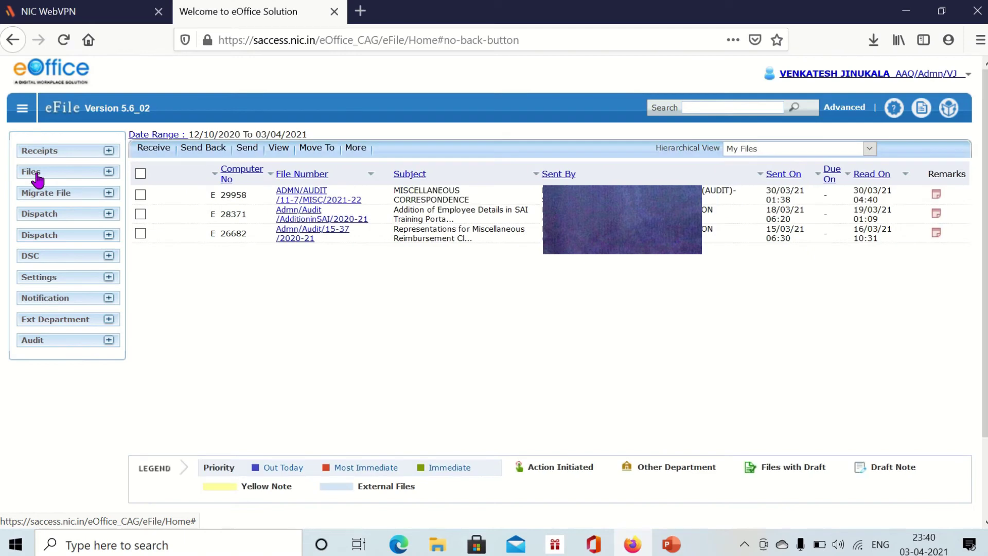
pyautogui.click(32, 177)
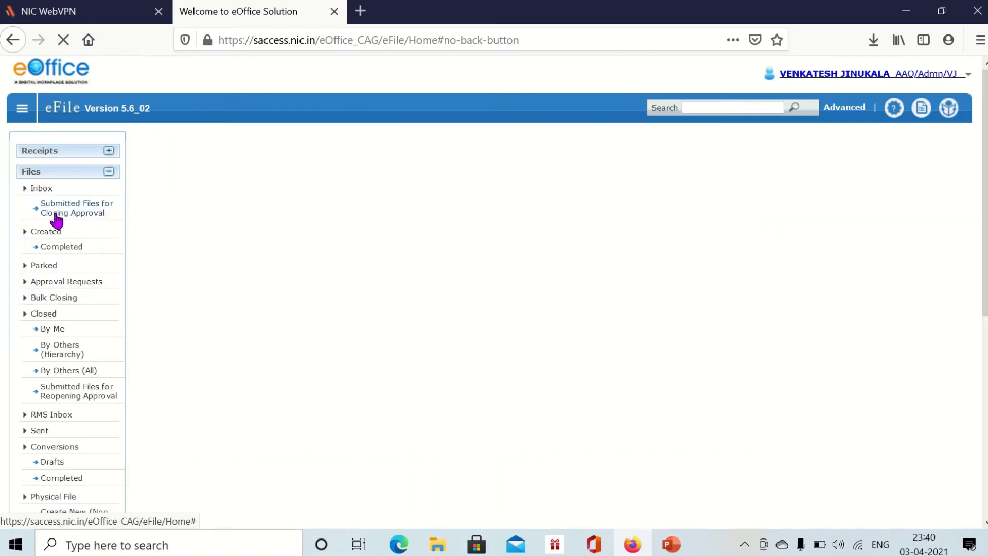
pyautogui.click(62, 248)
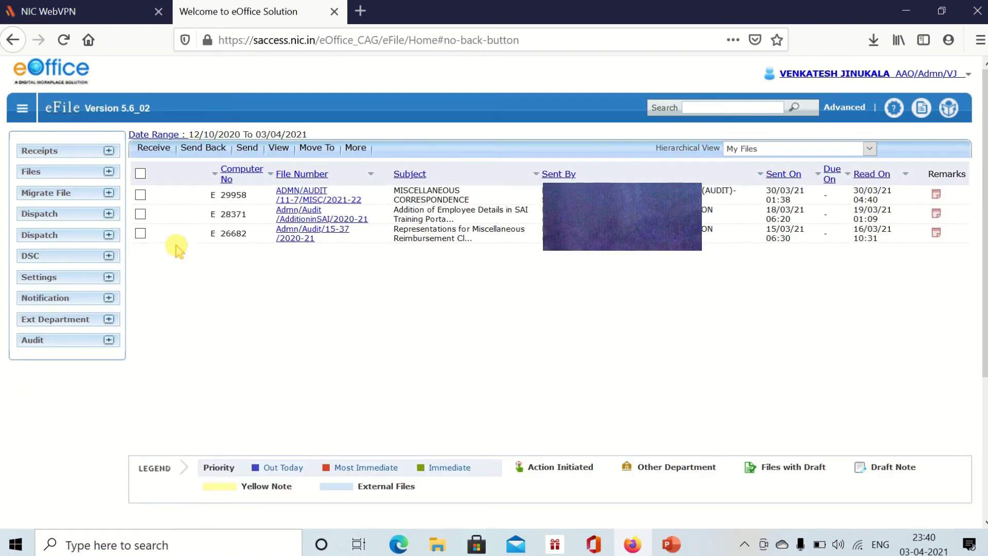
pyautogui.click(56, 162)
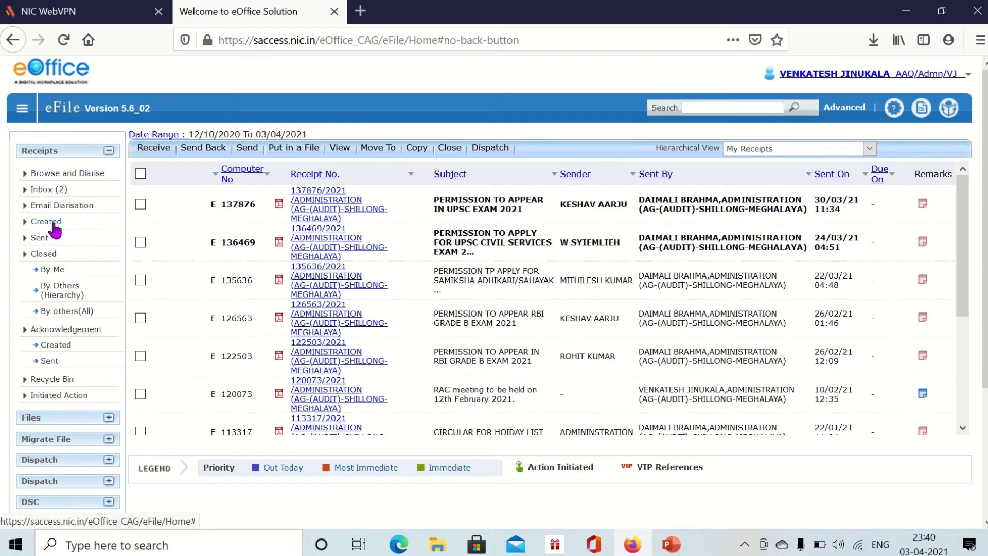
# - Under Created receipts, mark receipt 131284/2021 on elective office sanction and open its Send form
pyautogui.click(47, 222)
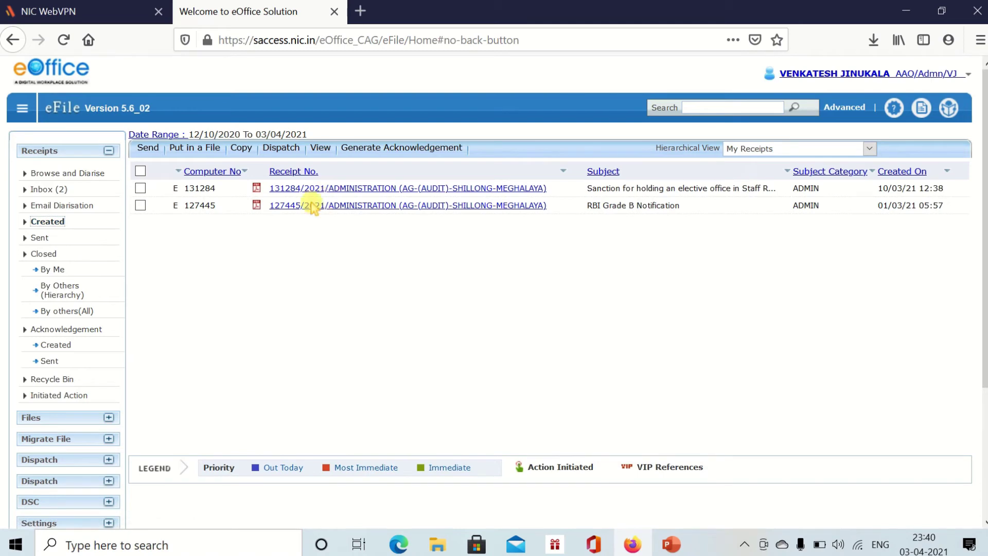
pyautogui.click(141, 189)
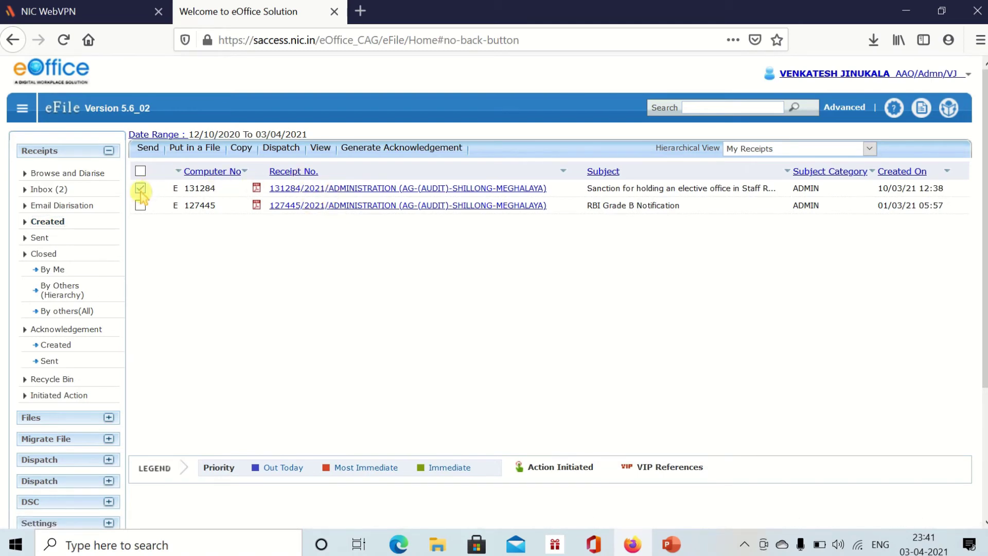
pyautogui.click(148, 149)
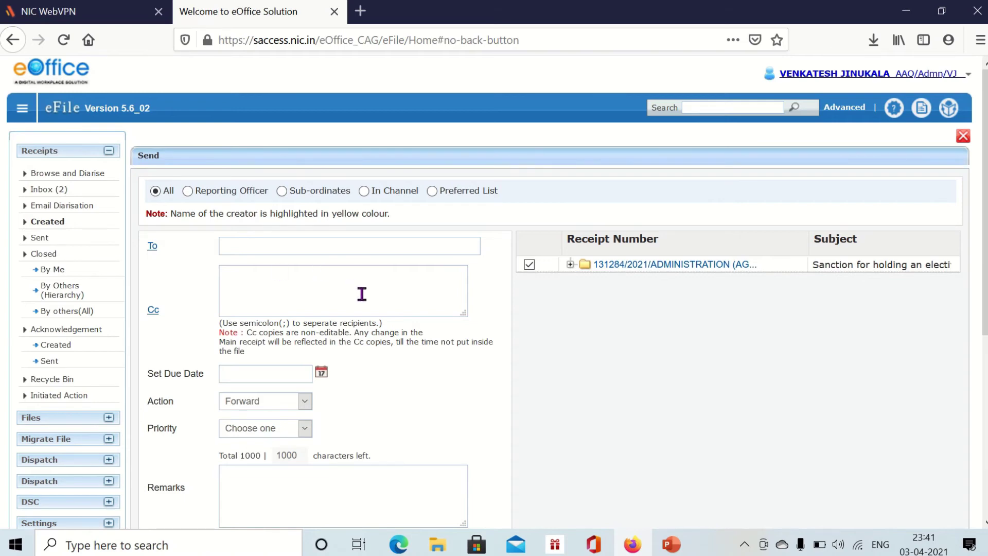
# - Search the officer's name in the To field and select them as recipient
pyautogui.click(240, 248)
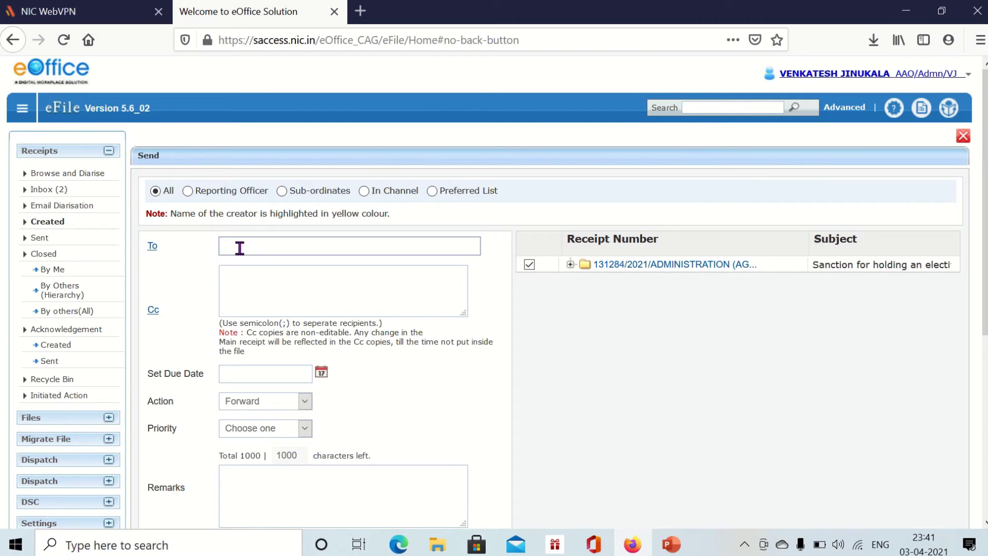
pyautogui.write('alok')
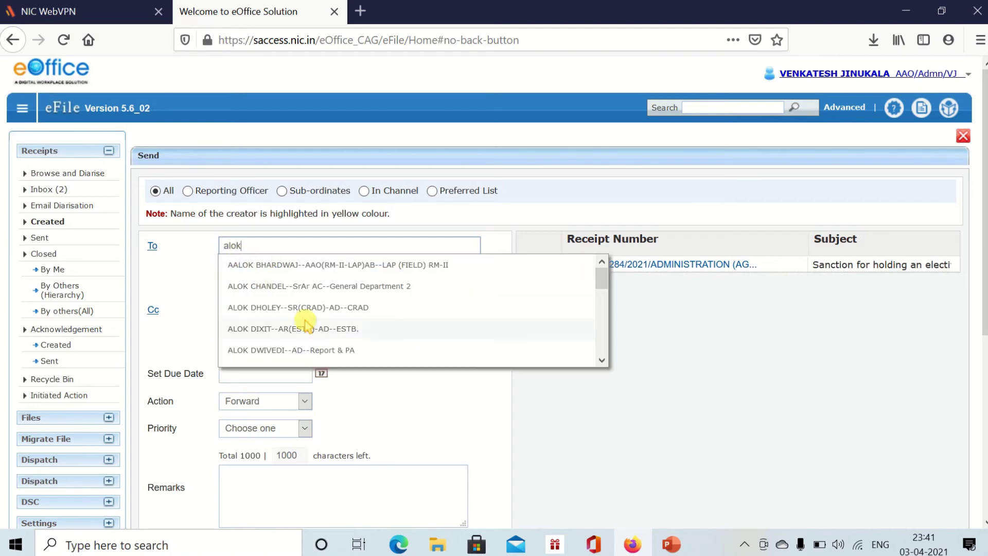
pyautogui.scroll(-8, 298, 324)
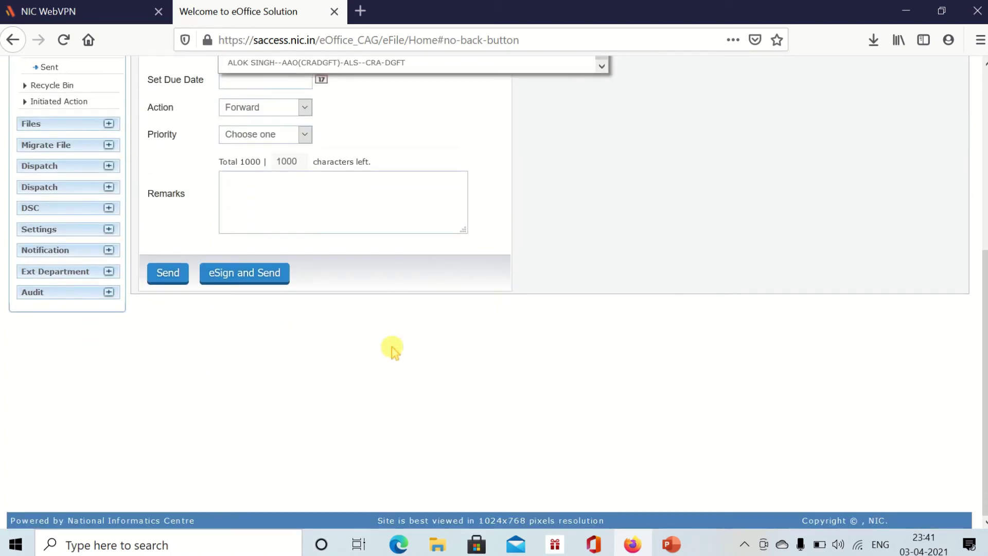
pyautogui.scroll(6, 391, 347)
pyautogui.click(393, 331)
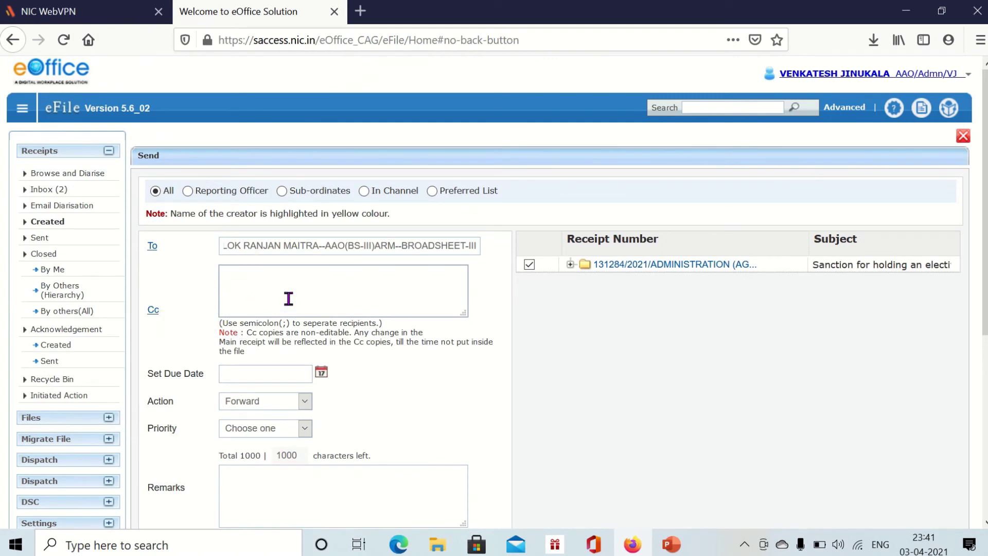
# - Keep the action as Forward and leave the priority unset
pyautogui.scroll(-3, 183, 277)
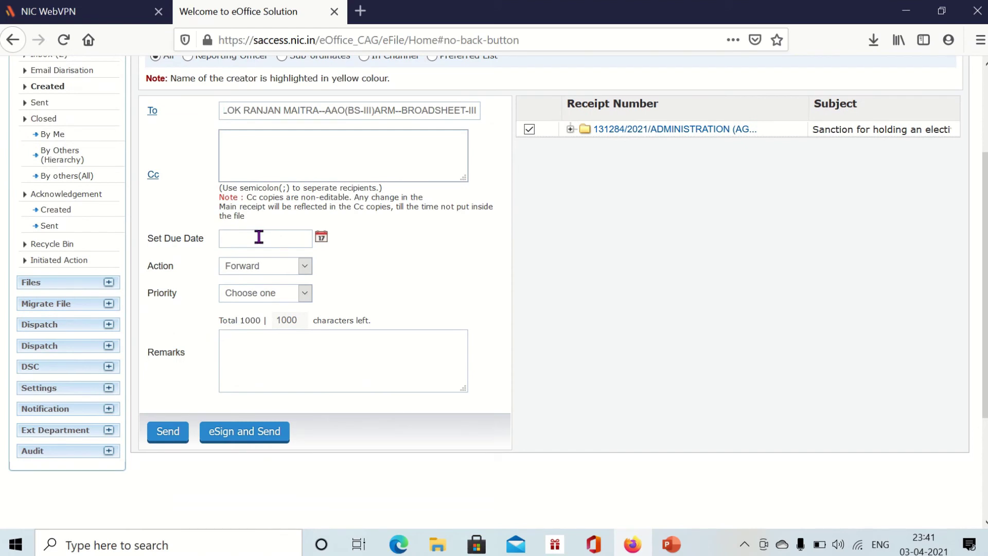
pyautogui.click(246, 267)
pyautogui.click(246, 278)
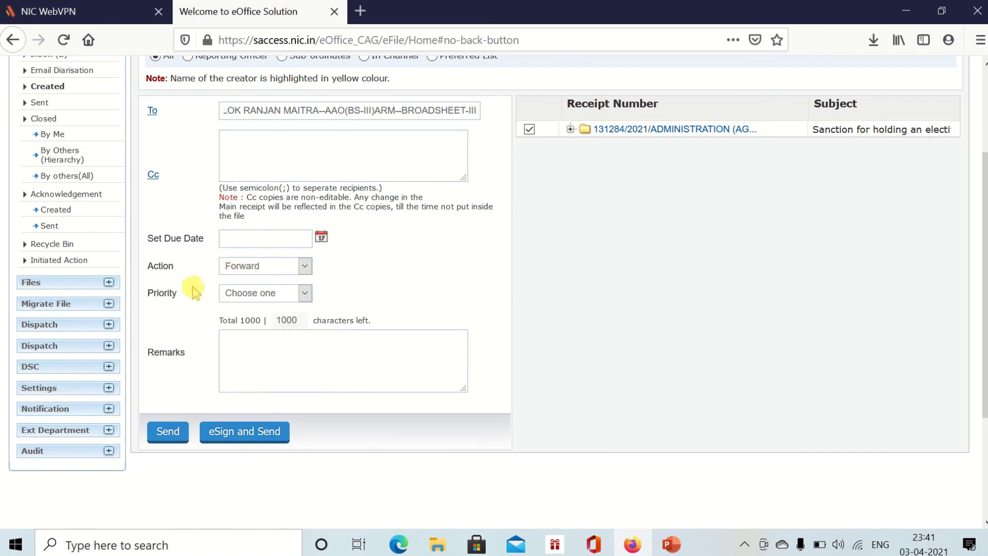
pyautogui.click(221, 270)
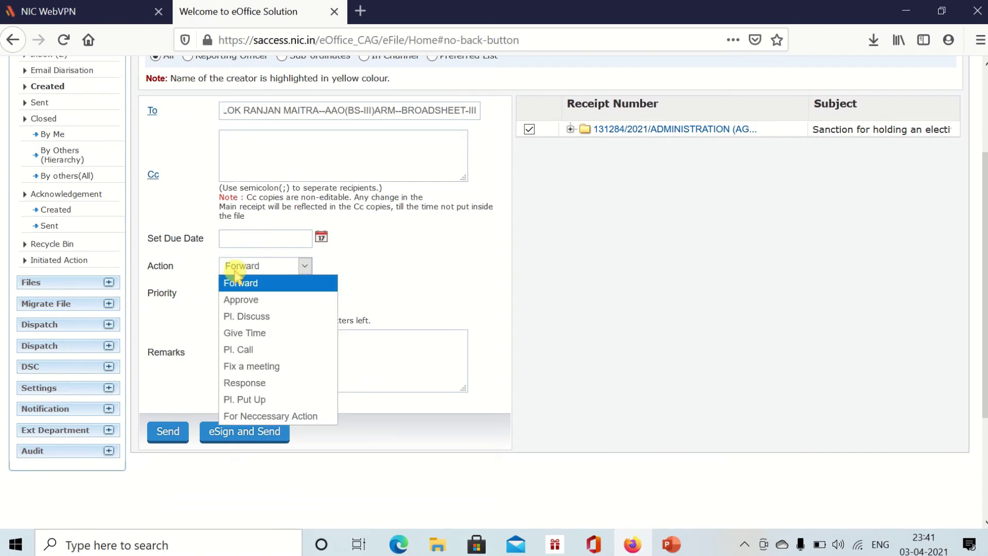
pyautogui.click(170, 323)
pyautogui.click(252, 291)
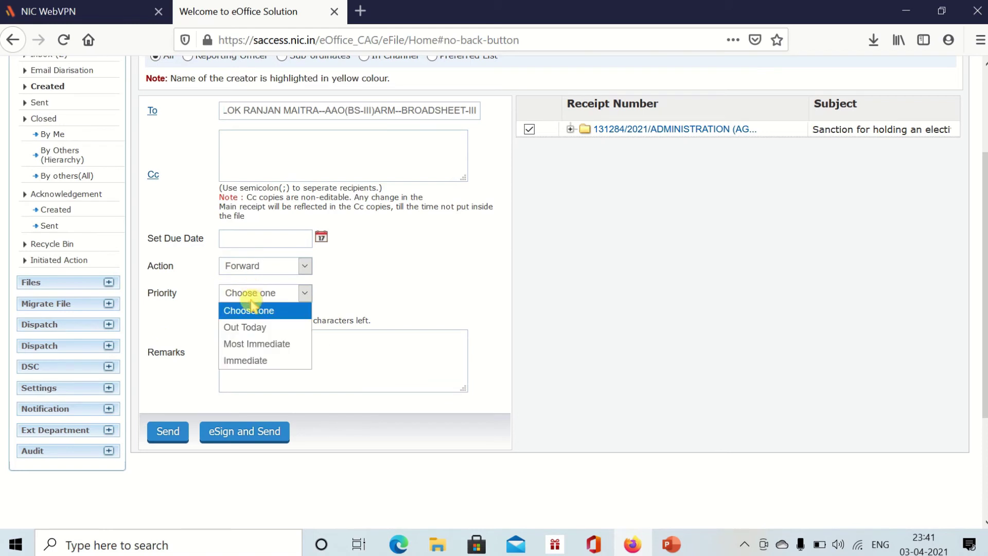
pyautogui.click(336, 283)
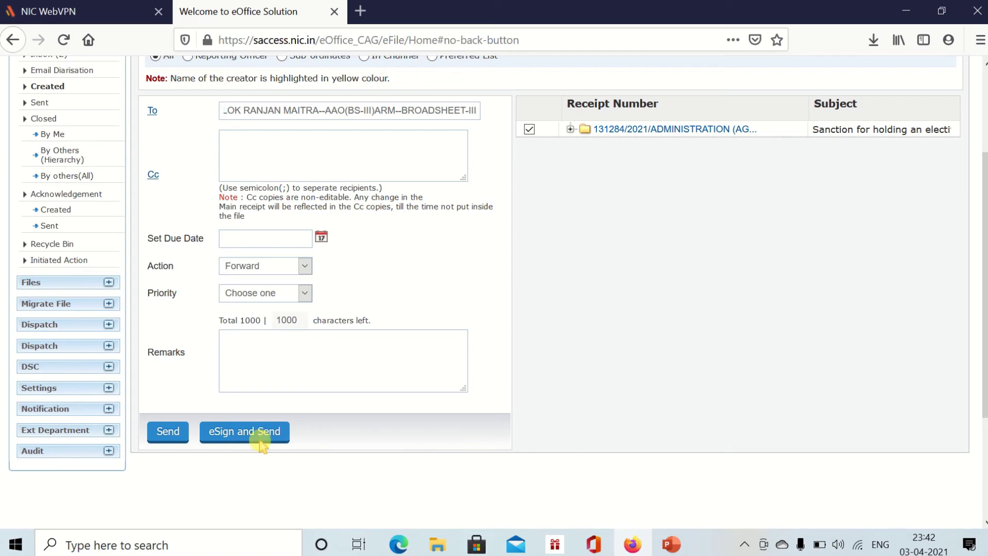
pyautogui.hotkey('alt', 'Tab')
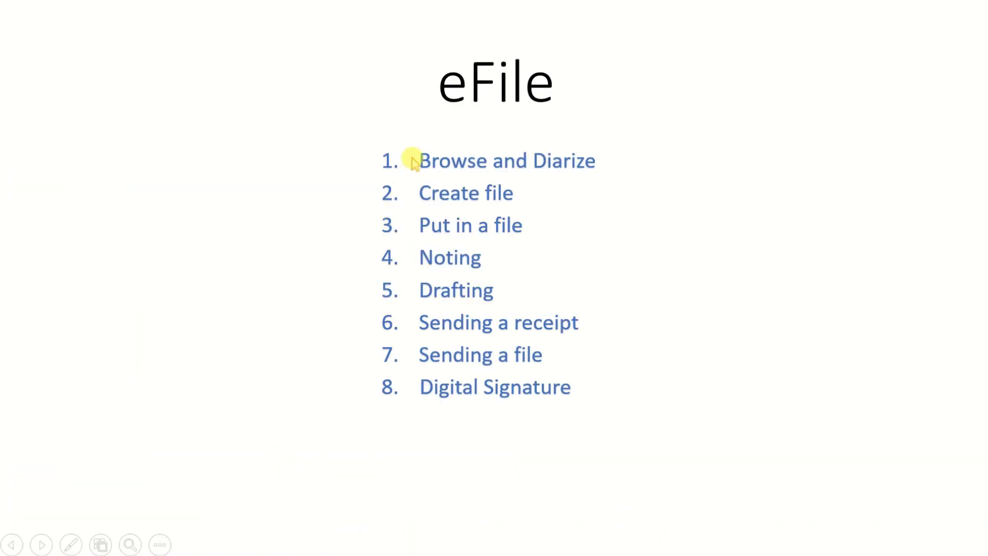
# - End the eFile slide show and return to editing the eight-topic agenda slide
pyautogui.scroll(-1, 593, 170)
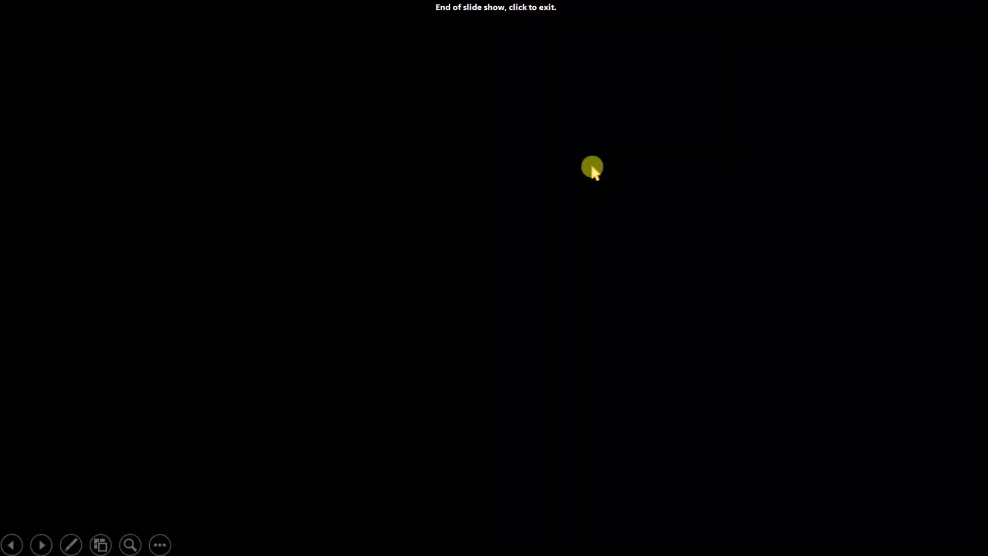
pyautogui.scroll(1, 494, 257)
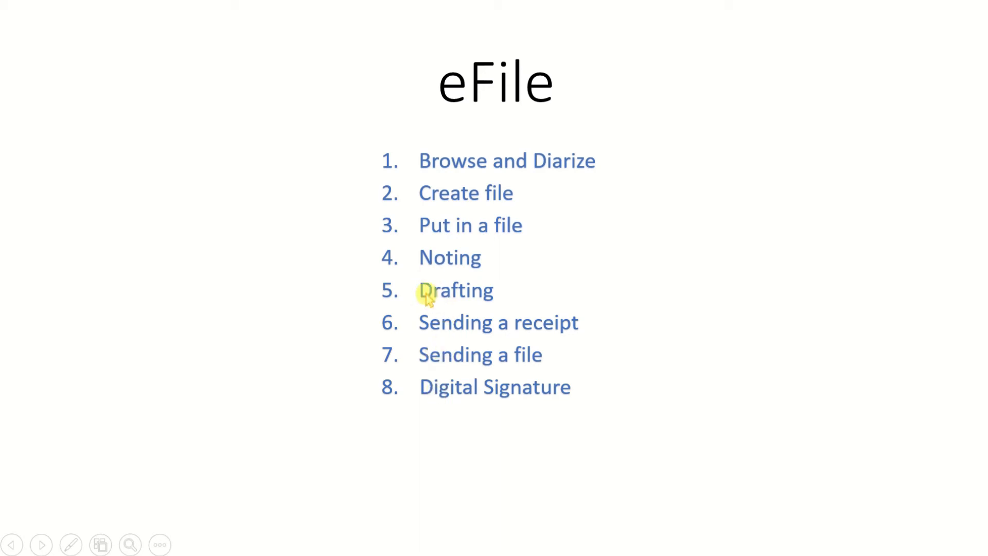
pyautogui.press('Escape')
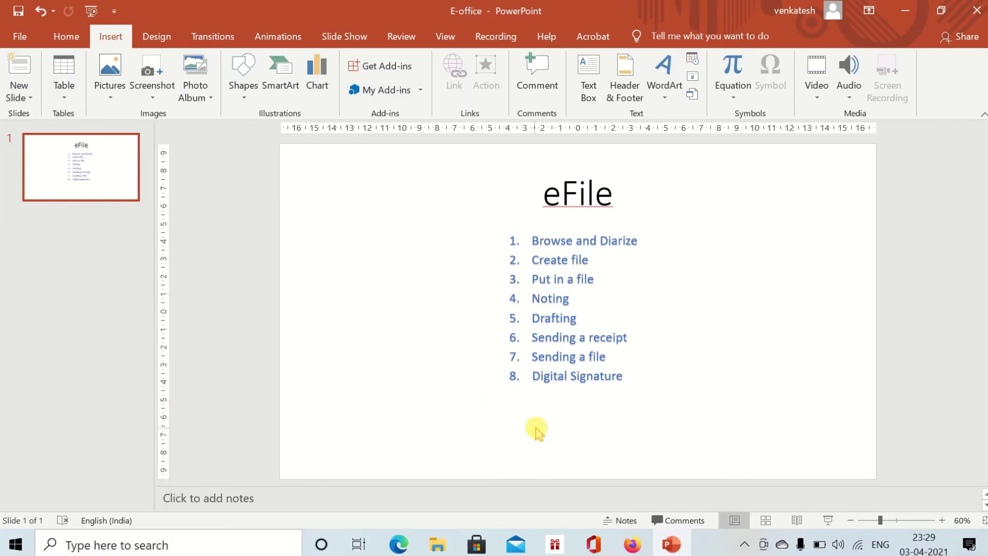
# - Open training file E-Office/01-01/TestingFile/2021-22 with its correspondence list and reach the Draft menu
pyautogui.click(633, 544)
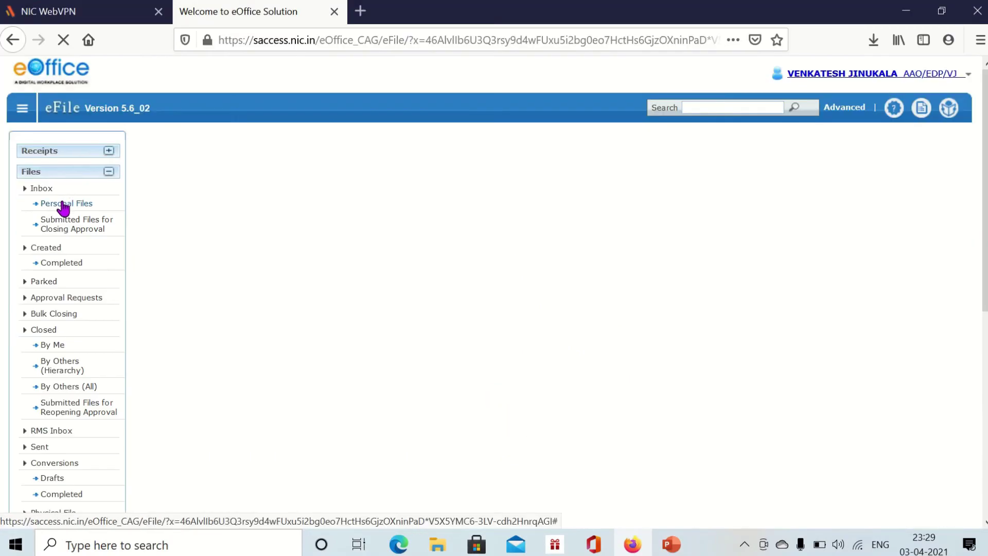
pyautogui.click(63, 204)
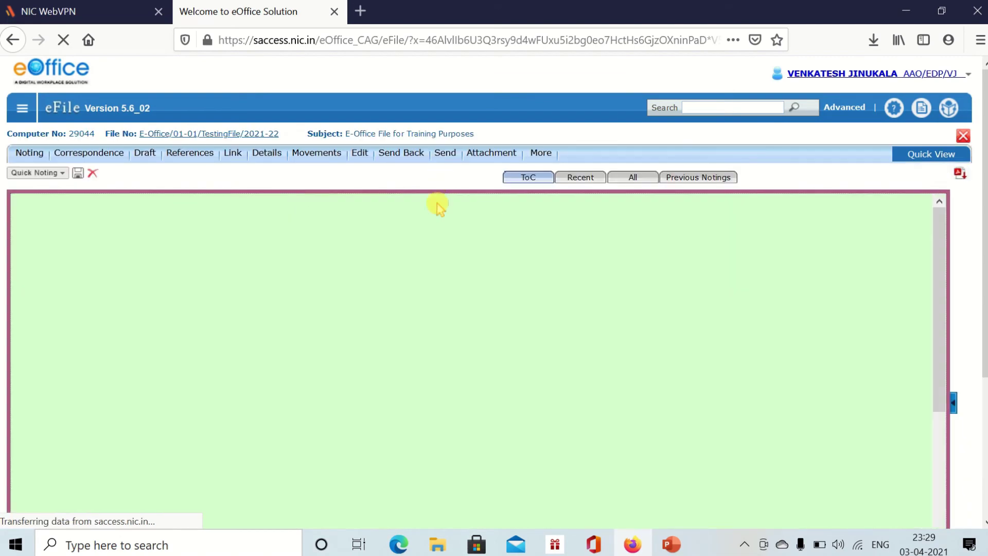
pyautogui.click(953, 403)
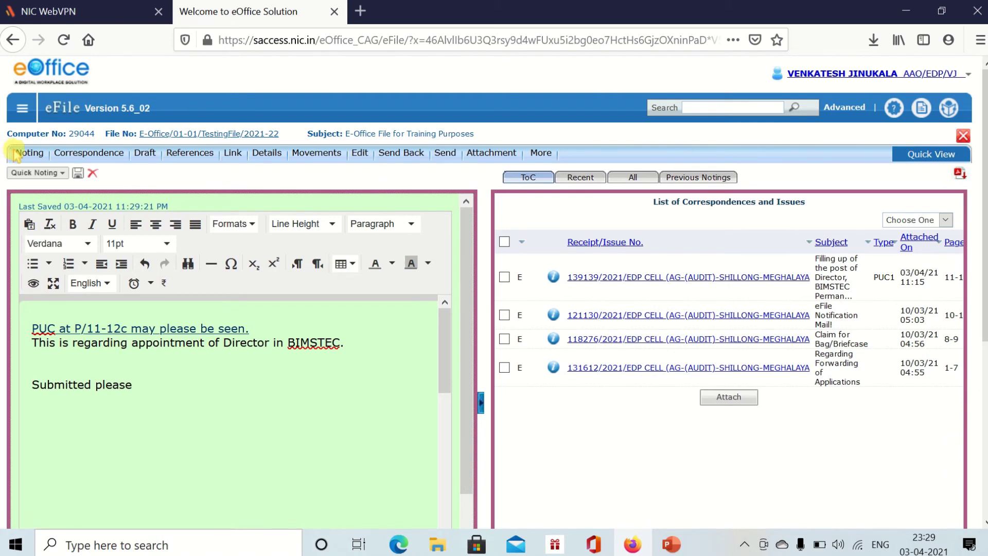
pyautogui.moveTo(267, 164)
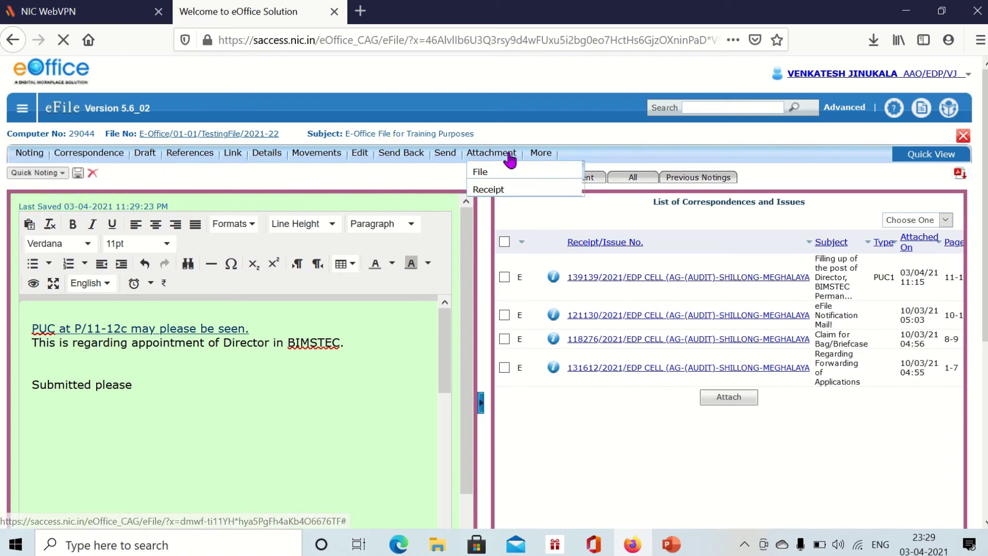
pyautogui.moveTo(32, 154)
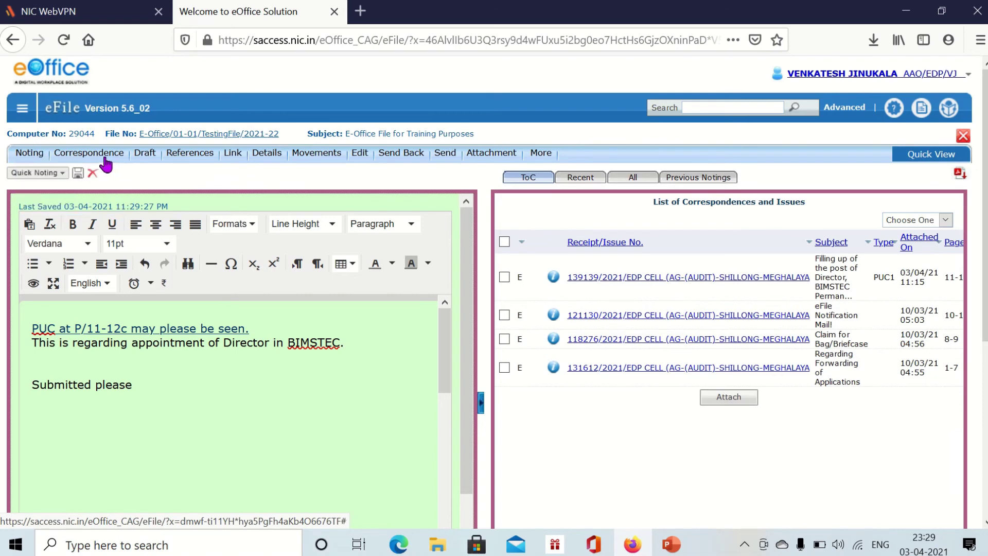
pyautogui.moveTo(234, 159)
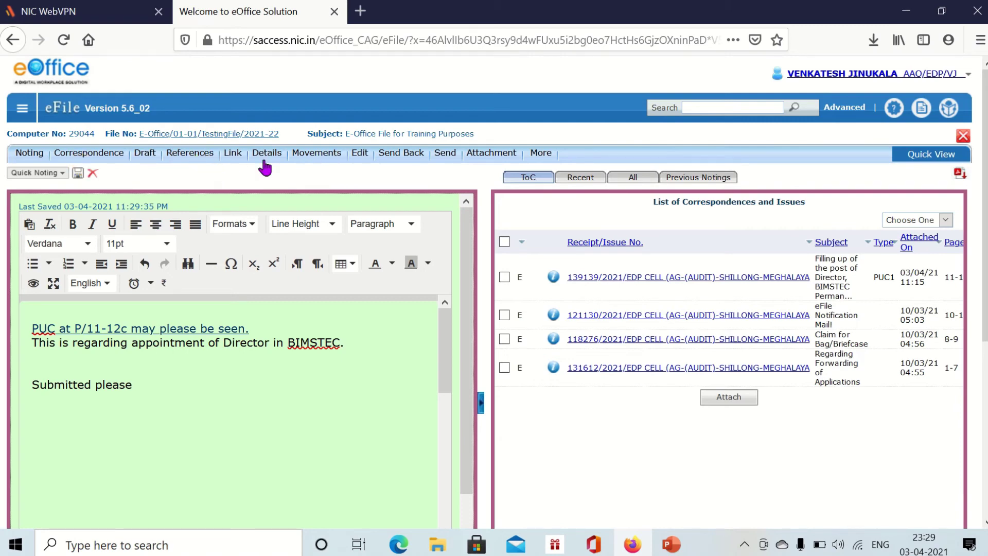
pyautogui.moveTo(145, 161)
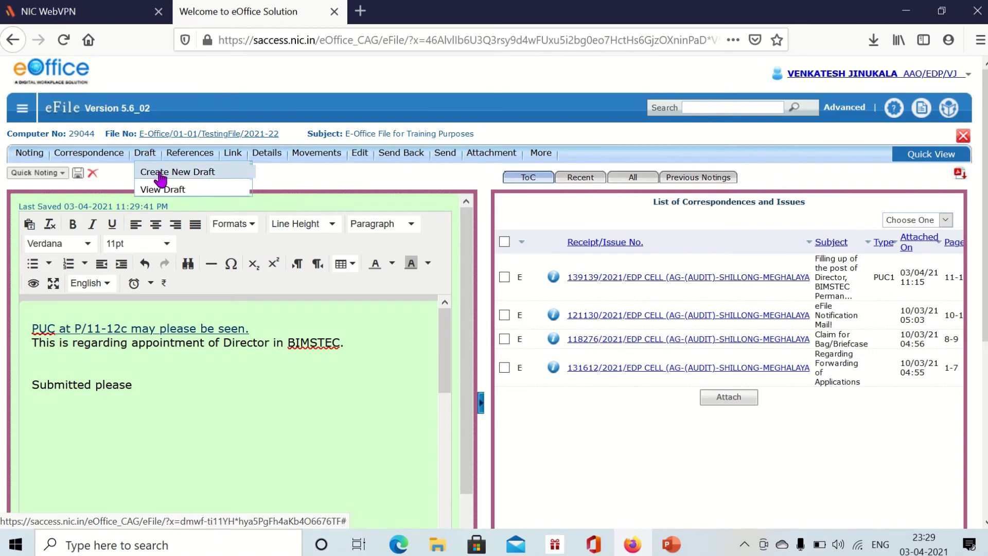
# - Create a new draft in the training file reading 'This is a draft for approval.'
pyautogui.click(167, 190)
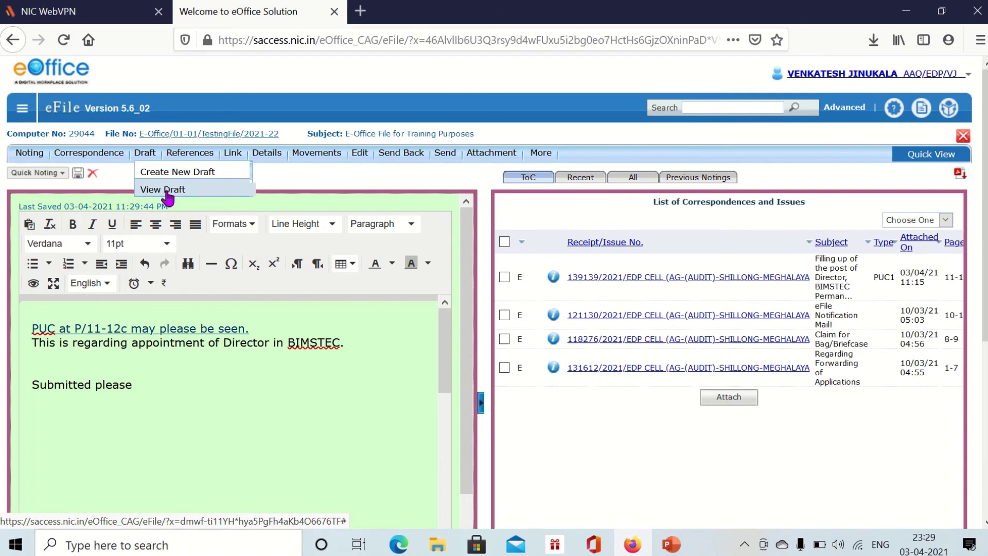
pyautogui.click(177, 176)
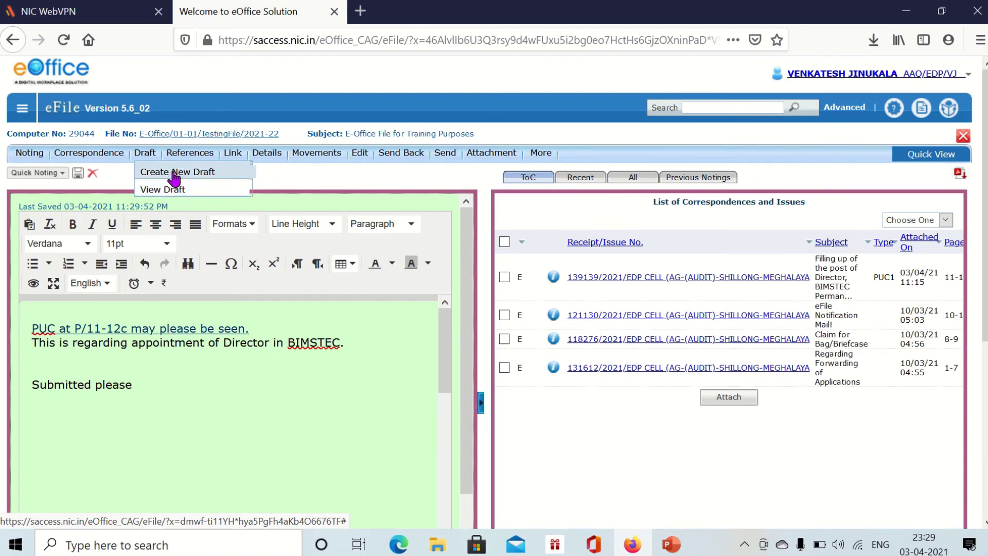
pyautogui.click(174, 179)
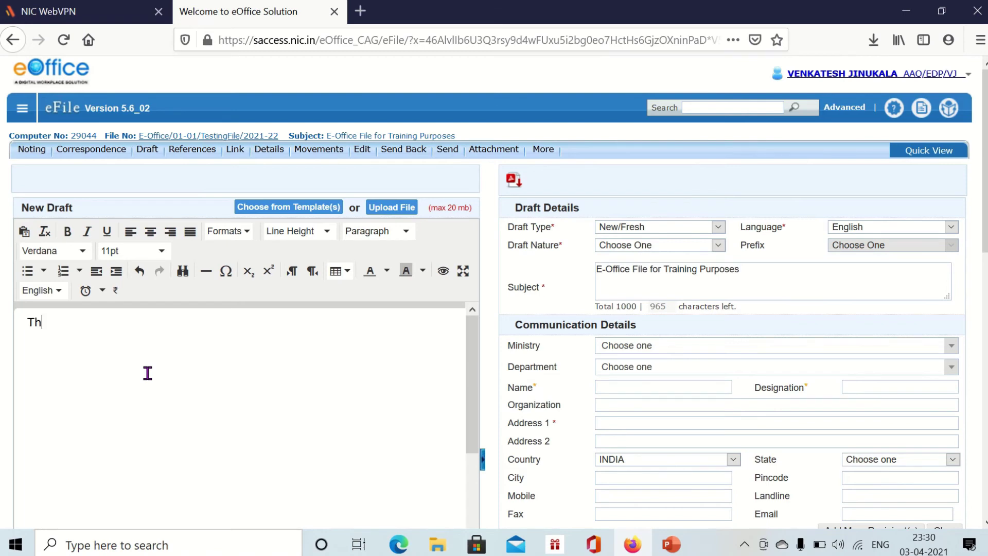
pyautogui.write('a draft for approval.')
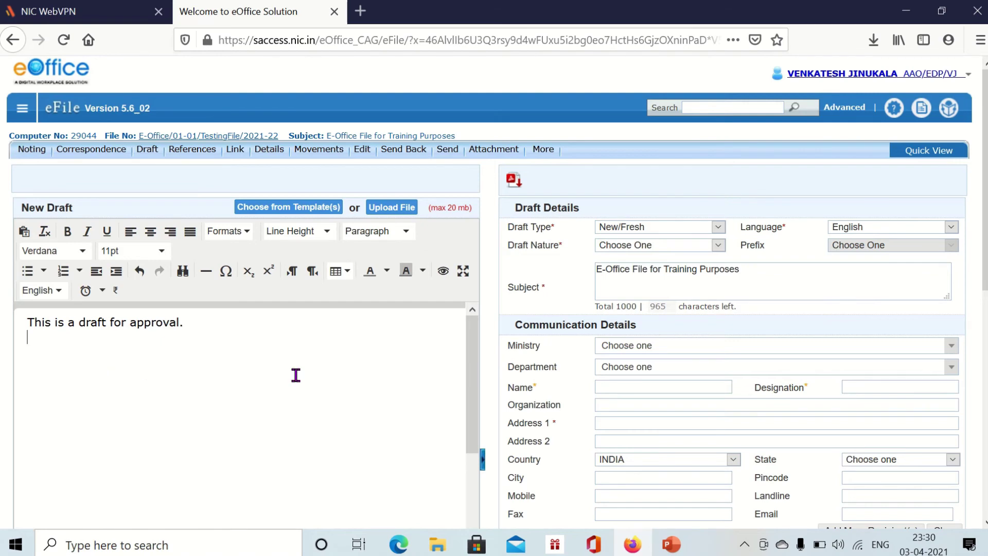
pyautogui.moveTo(26, 321); pyautogui.dragTo(90, 365)
pyautogui.click(221, 406)
# - Choose to upload a file as the draft and open the file chooser
pyautogui.scroll(-10, 233, 437)
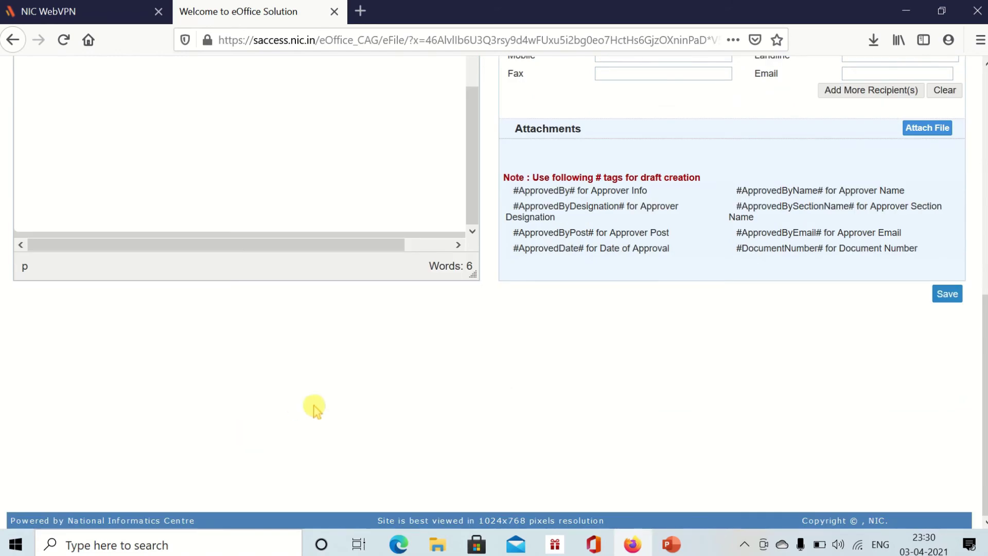
pyautogui.scroll(8, 315, 408)
pyautogui.click(380, 209)
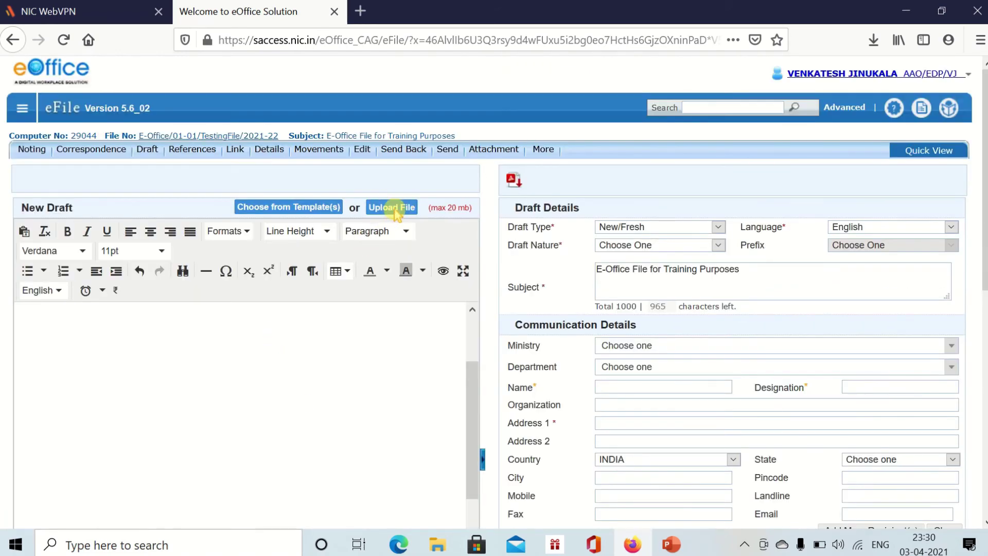
pyautogui.click(392, 208)
# - Upload the Activator PDF as the draft, then select the numbered list on the eFile slide
pyautogui.scroll(-2, 242, 219)
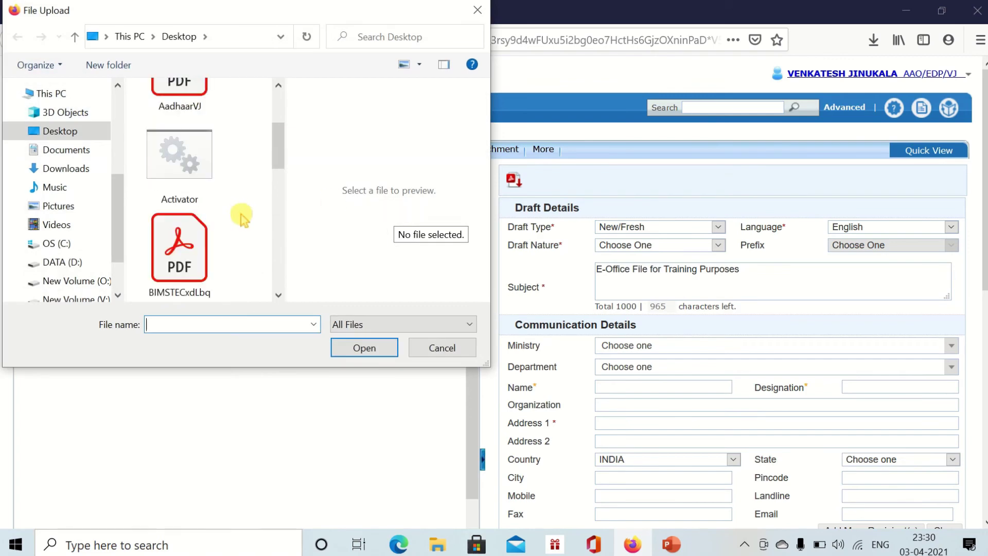
pyautogui.scroll(-5, 242, 219)
pyautogui.scroll(7, 242, 219)
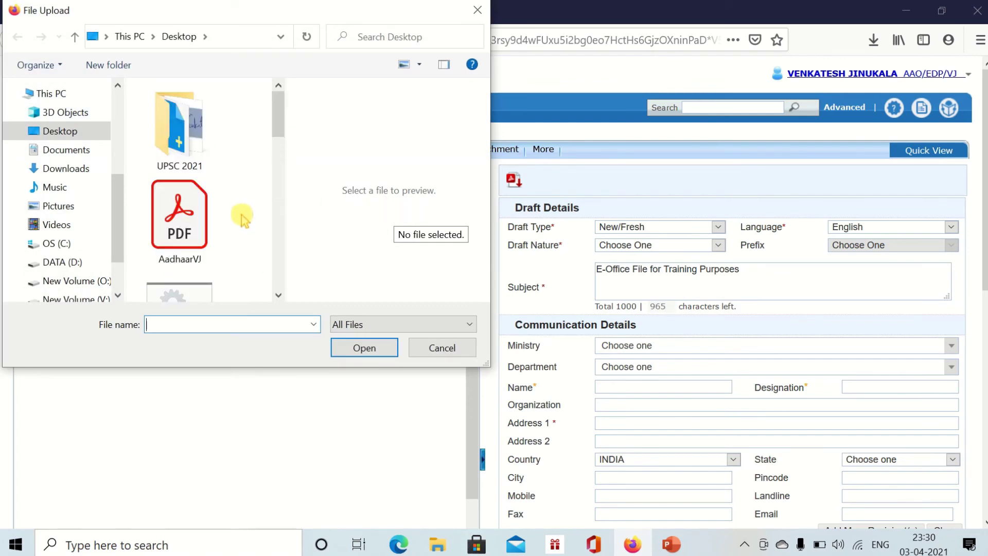
pyautogui.scroll(-1, 210, 221)
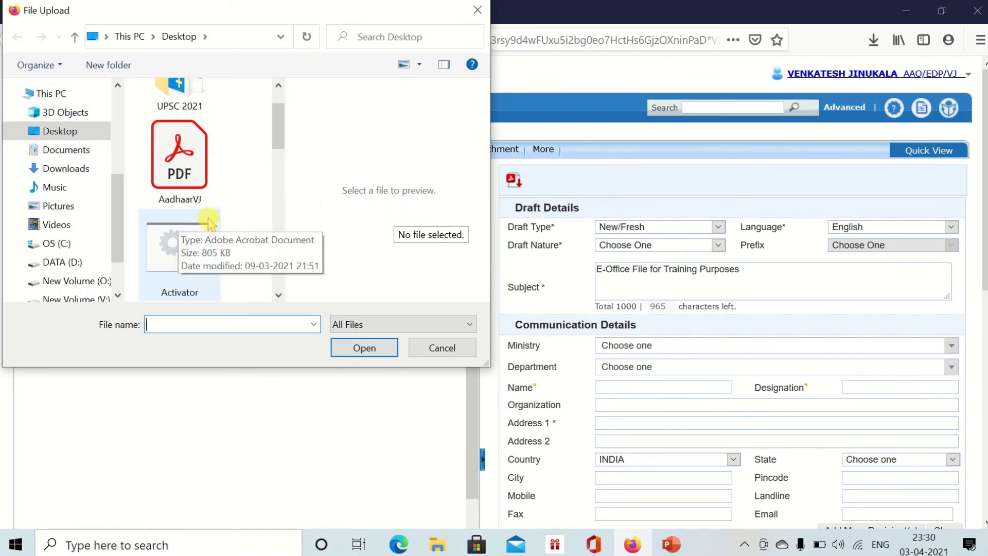
pyautogui.doubleClick(185, 232)
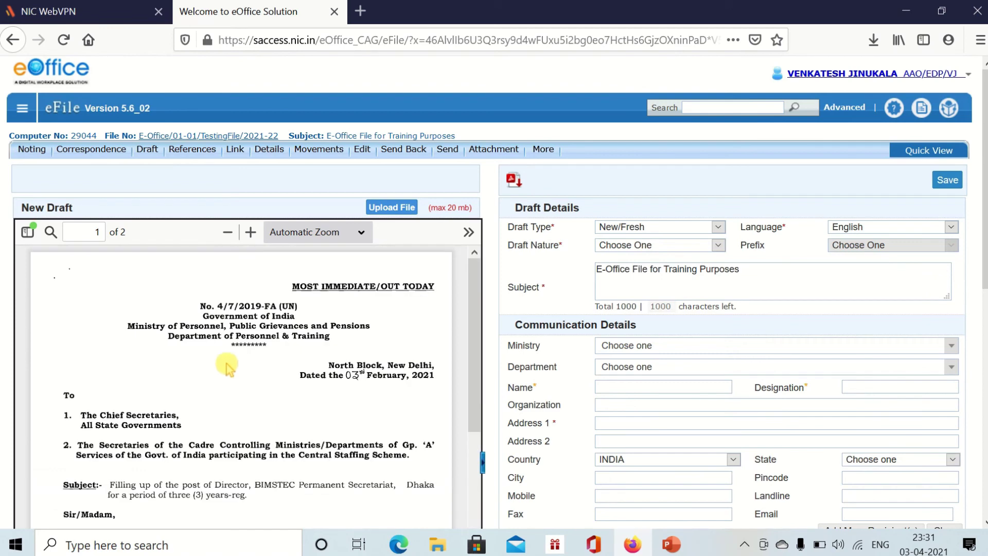
pyautogui.click(905, 11)
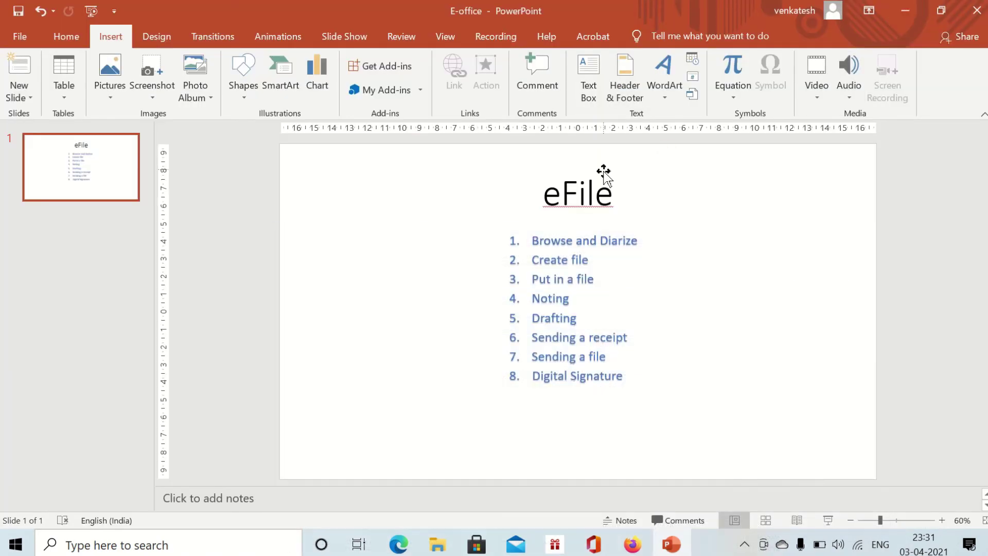
pyautogui.moveTo(532, 240)
pyautogui.mouseDown()
pyautogui.moveTo(598, 317)
pyautogui.moveTo(669, 373)
pyautogui.mouseUp()
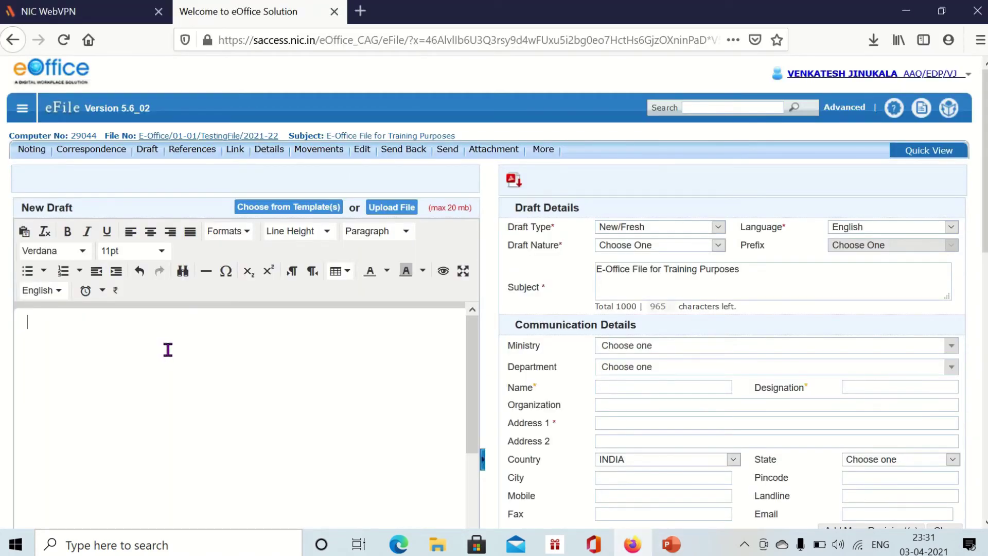
# - Paste the eight-item list, Browse and Diarize through Digital Signature, into the draft and select #ApprovedBy#
pyautogui.write('Browse and Diarize Create file Put in a file Noting Drafting Sending a receipt Sending a file Digital Signature')
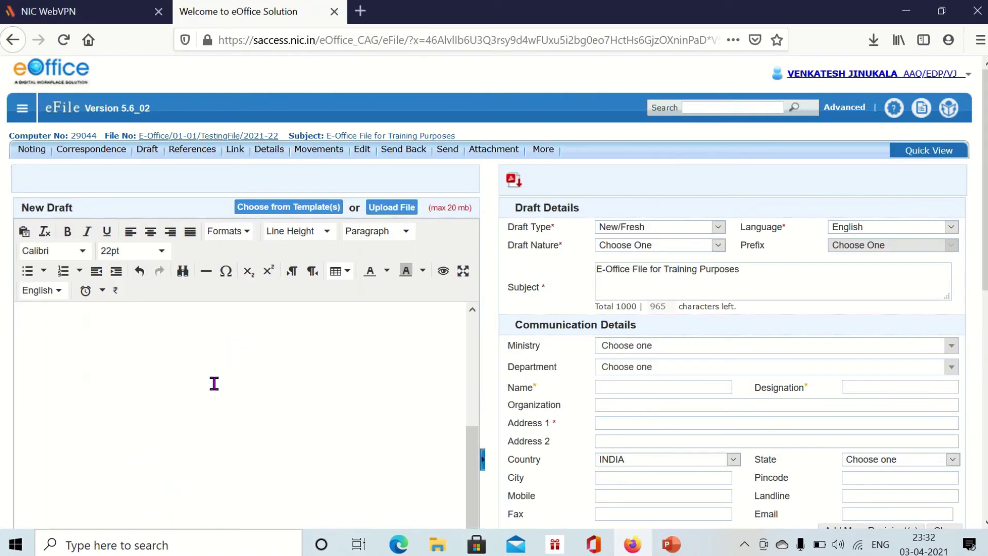
pyautogui.scroll(-5, 215, 384)
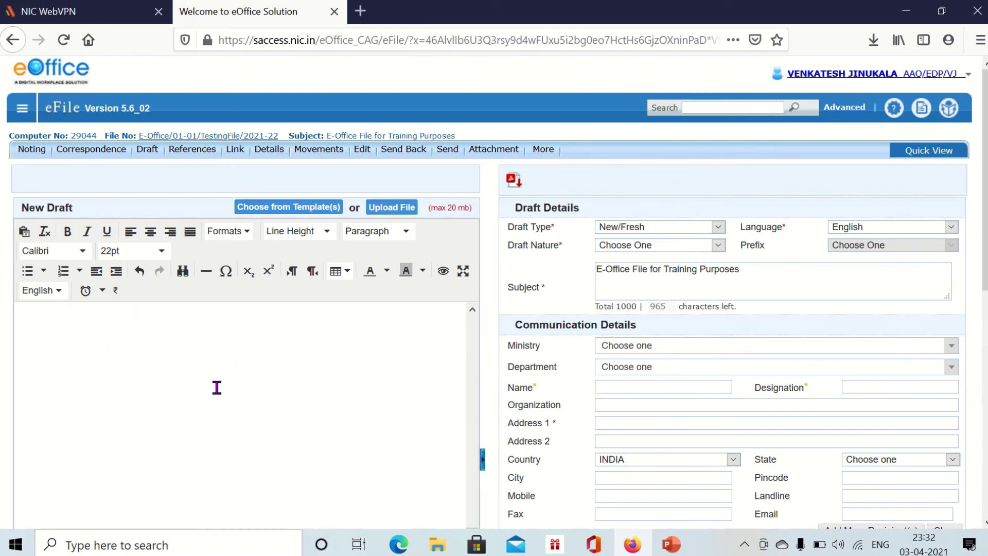
pyautogui.scroll(5, 224, 392)
pyautogui.scroll(-5, 227, 397)
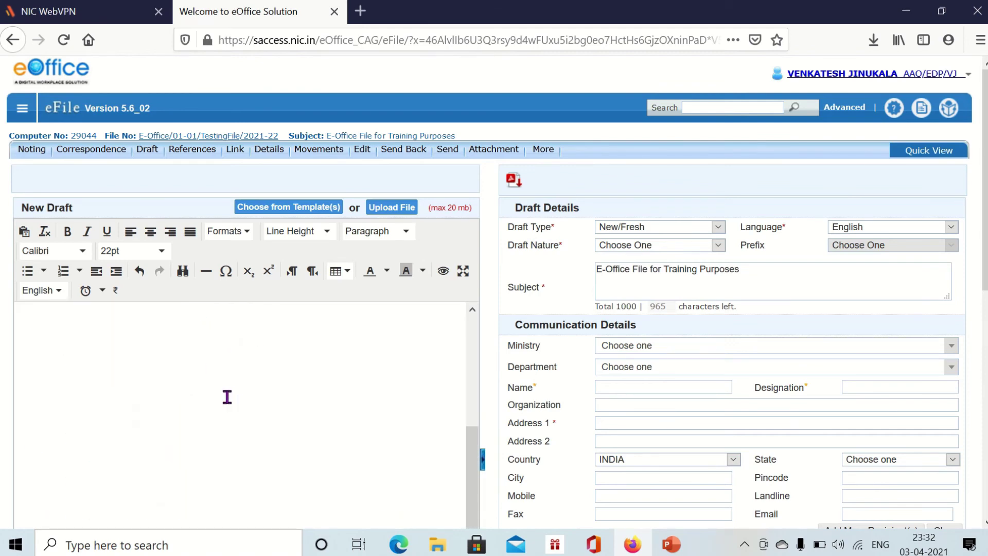
pyautogui.scroll(5, 236, 397)
pyautogui.scroll(-8, 589, 379)
pyautogui.scroll(5, 355, 327)
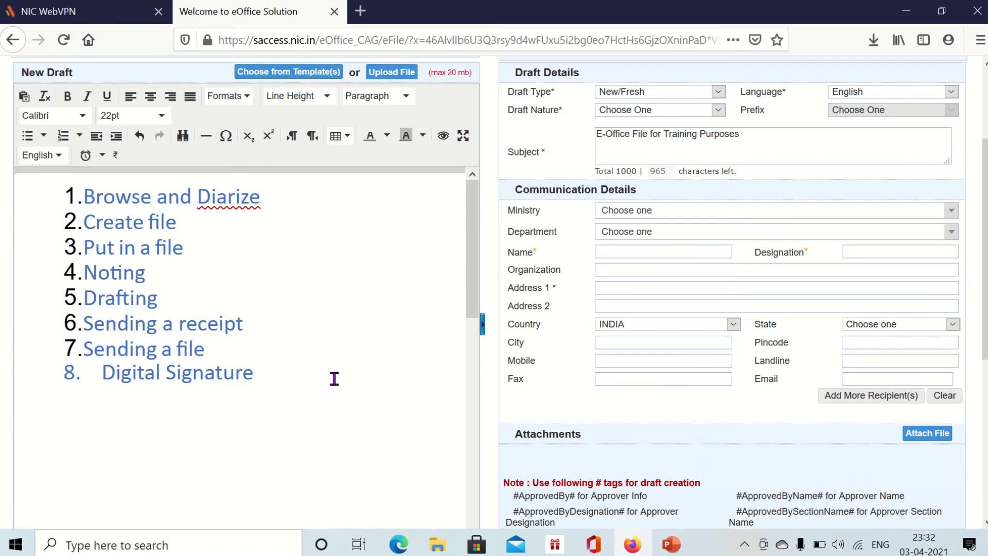
pyautogui.scroll(-5, 336, 381)
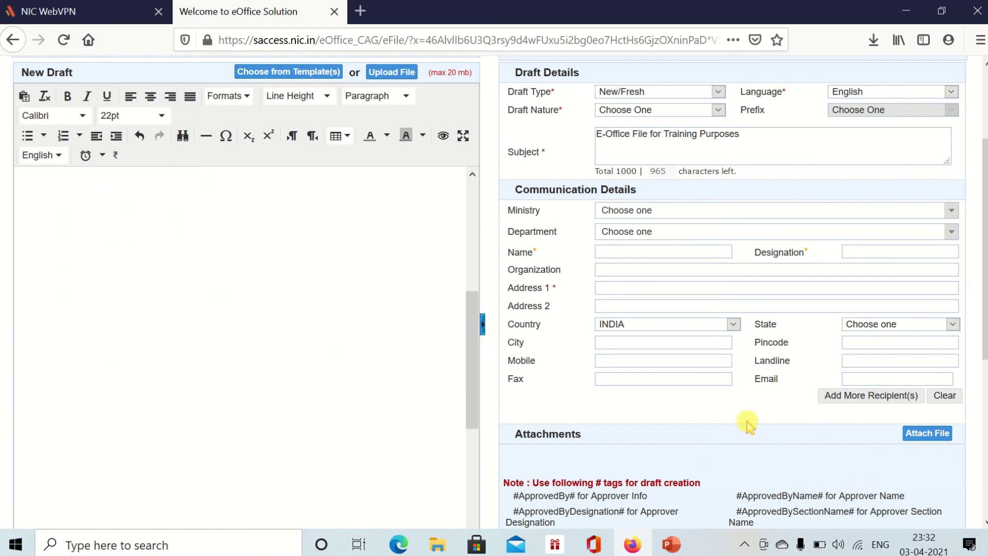
pyautogui.scroll(2, 650, 421)
pyautogui.scroll(-5, 650, 421)
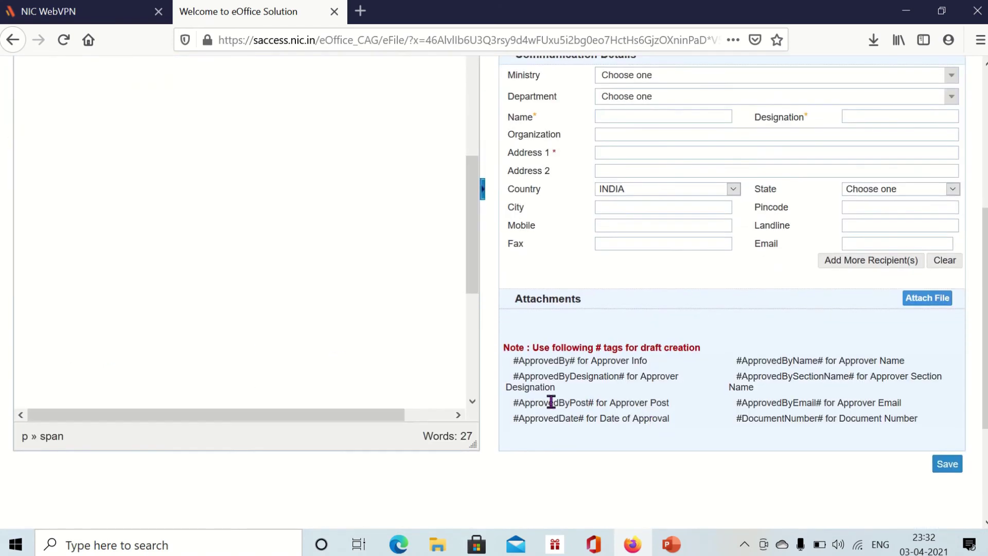
pyautogui.moveTo(513, 360); pyautogui.dragTo(657, 417)
# - Paste the #ApprovedBy# tag into the draft below the eight-item list
pyautogui.click(679, 410)
pyautogui.moveTo(514, 362); pyautogui.dragTo(576, 365)
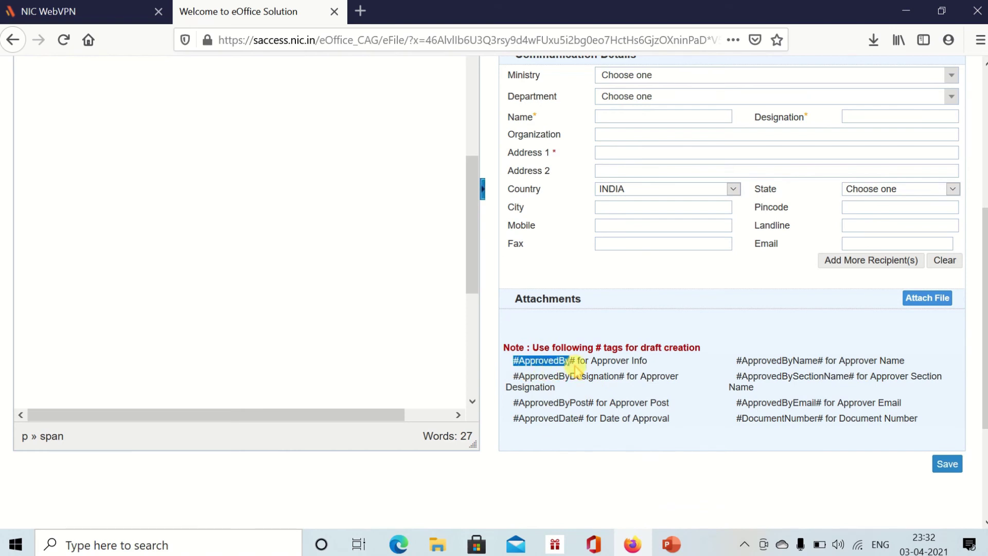
pyautogui.scroll(5, 431, 351)
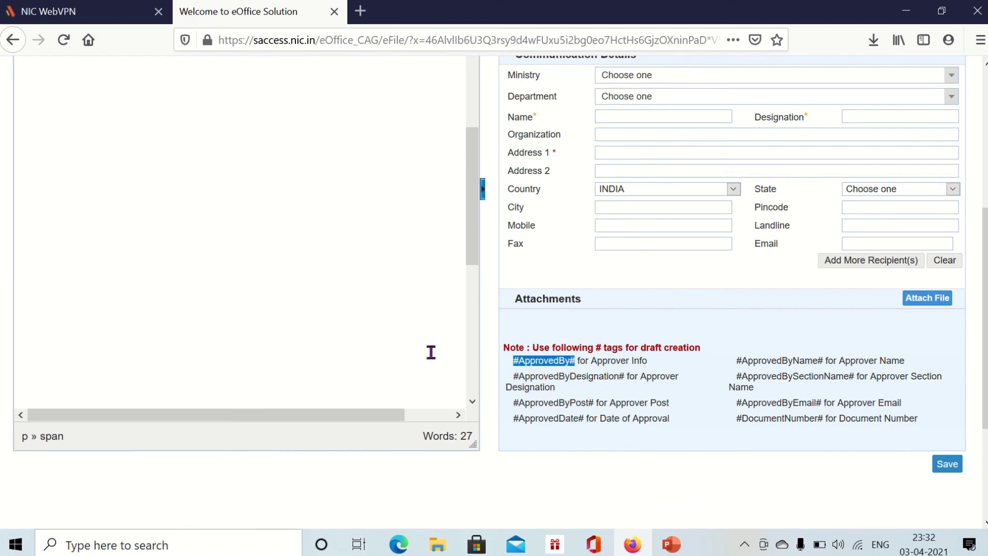
pyautogui.click(163, 338)
pyautogui.write('#ApprovedBy#')
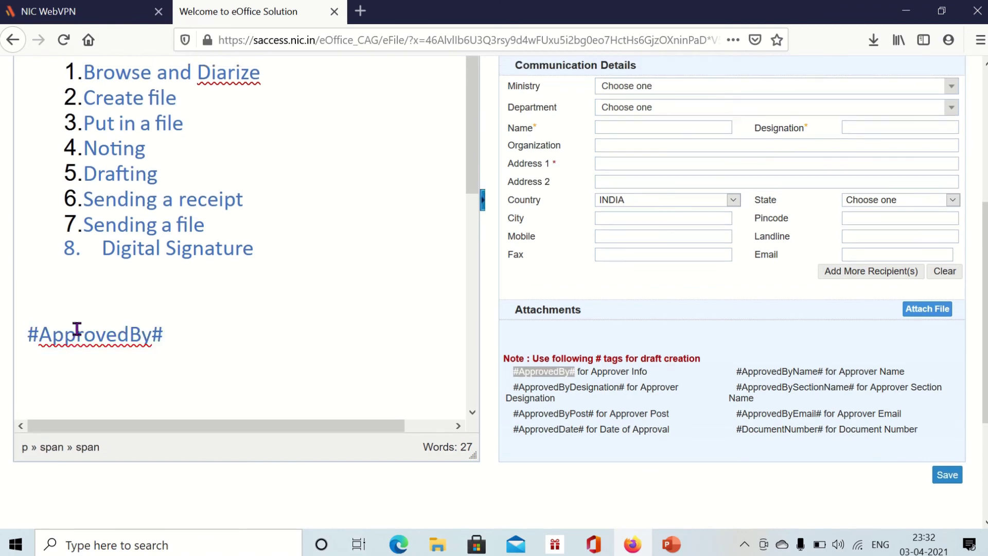
pyautogui.scroll(3, 321, 414)
pyautogui.scroll(3, 321, 414)
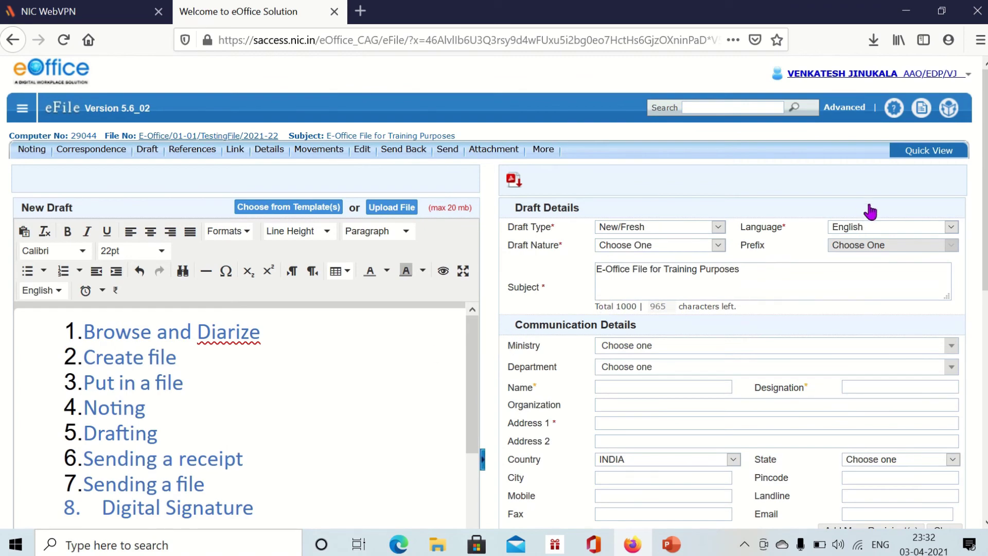
pyautogui.scroll(-3, 870, 211)
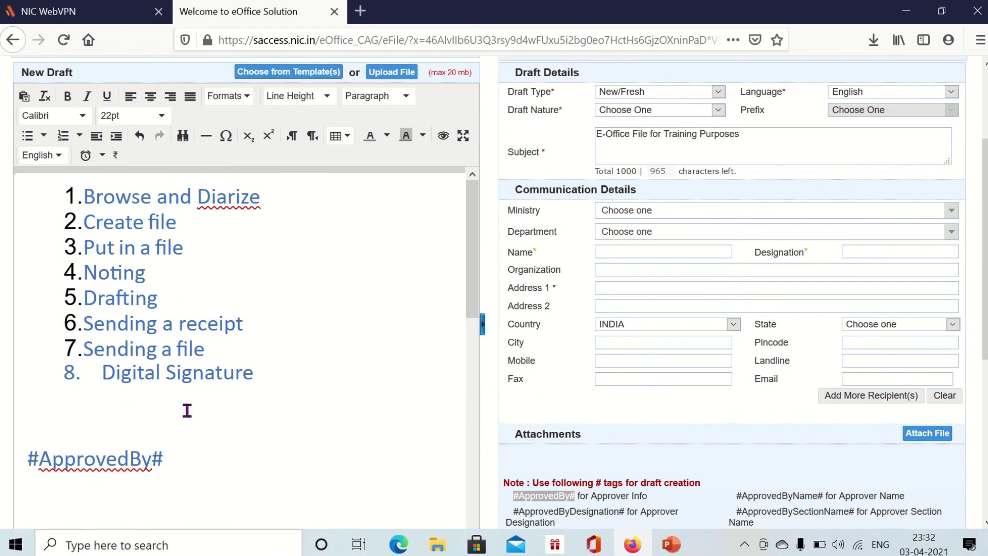
pyautogui.scroll(-5, 108, 455)
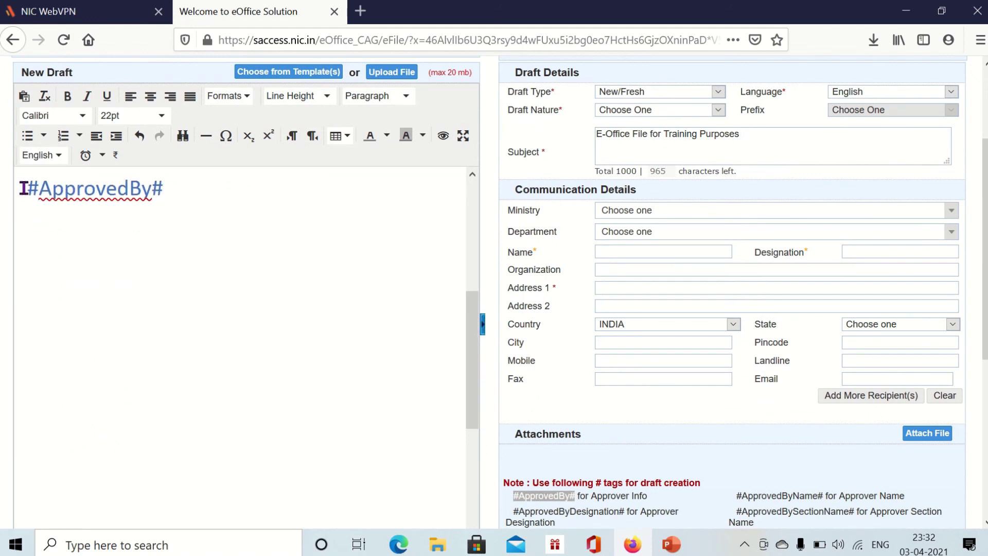
pyautogui.moveTo(25, 189); pyautogui.dragTo(176, 209)
pyautogui.click(146, 317)
pyautogui.scroll(-3, 206, 334)
pyautogui.scroll(-3, 651, 460)
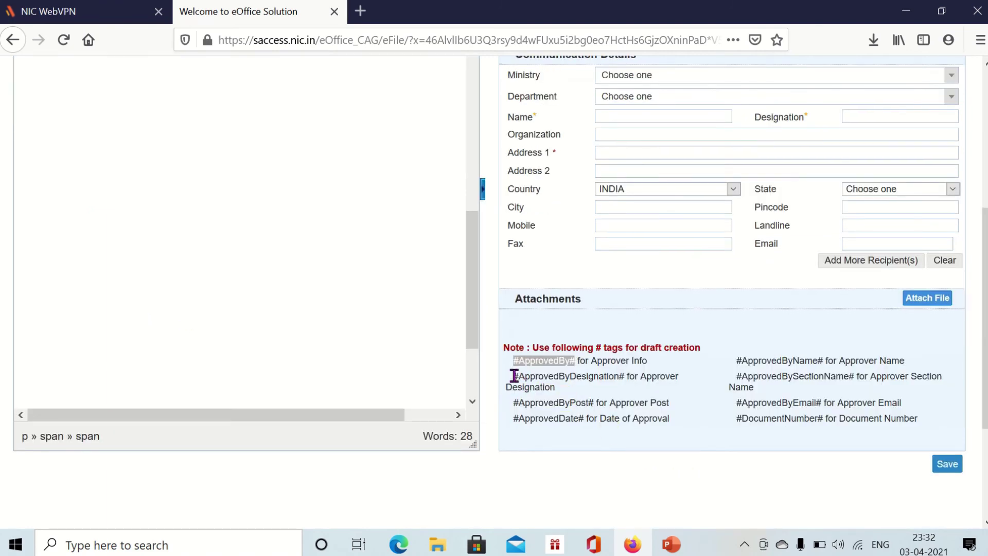
# - Replace #ApprovedBy# with #ApprovedByDesignation#, then with #ApprovedByPost#
pyautogui.moveTo(515, 375); pyautogui.dragTo(625, 372)
pyautogui.hotkey('ctrl', 'c')
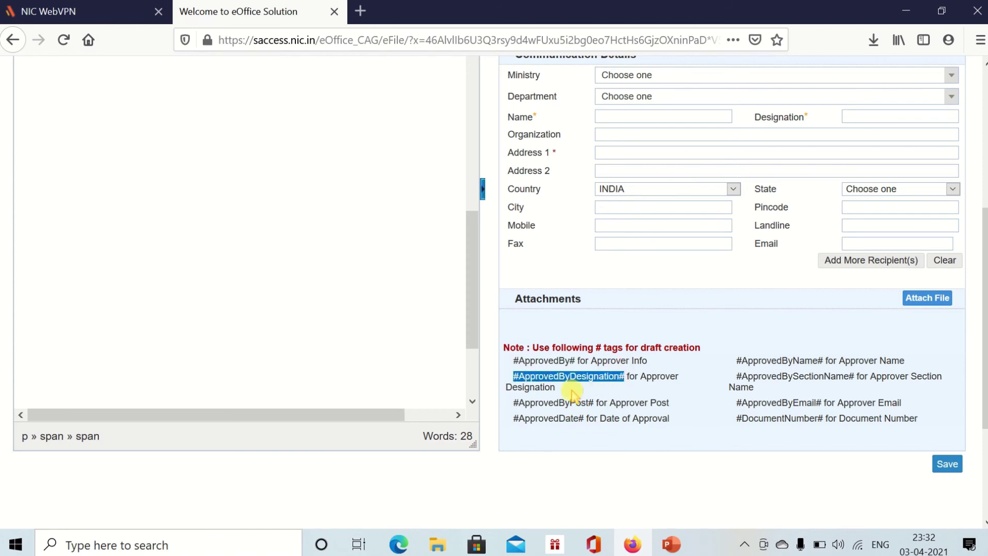
pyautogui.scroll(5, 292, 399)
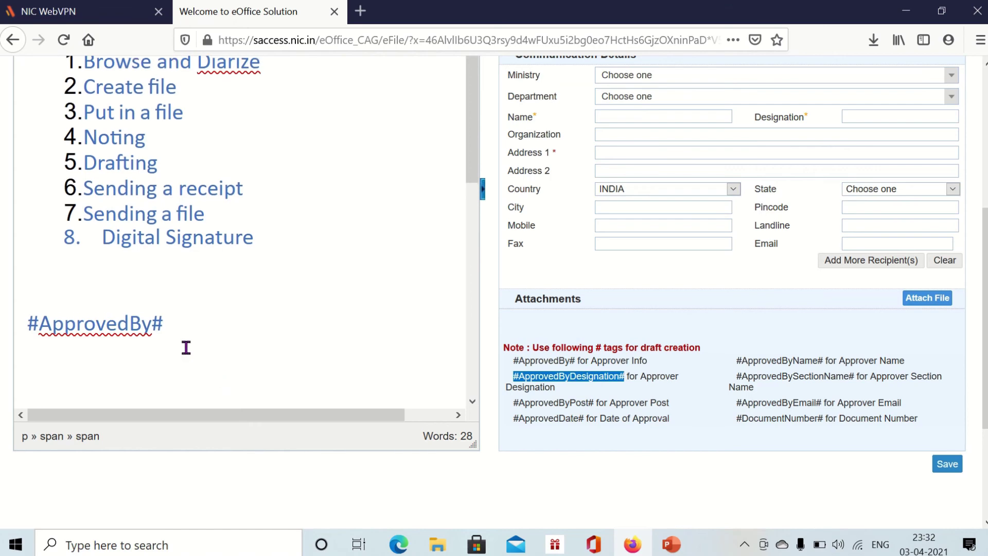
pyautogui.moveTo(164, 325); pyautogui.dragTo(32, 329)
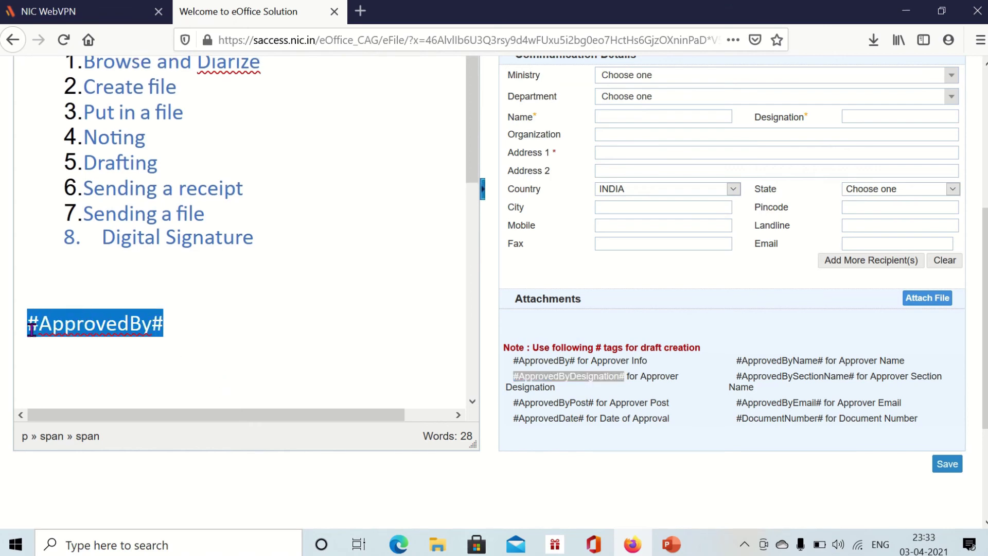
pyautogui.hotkey('ctrl', 'v')
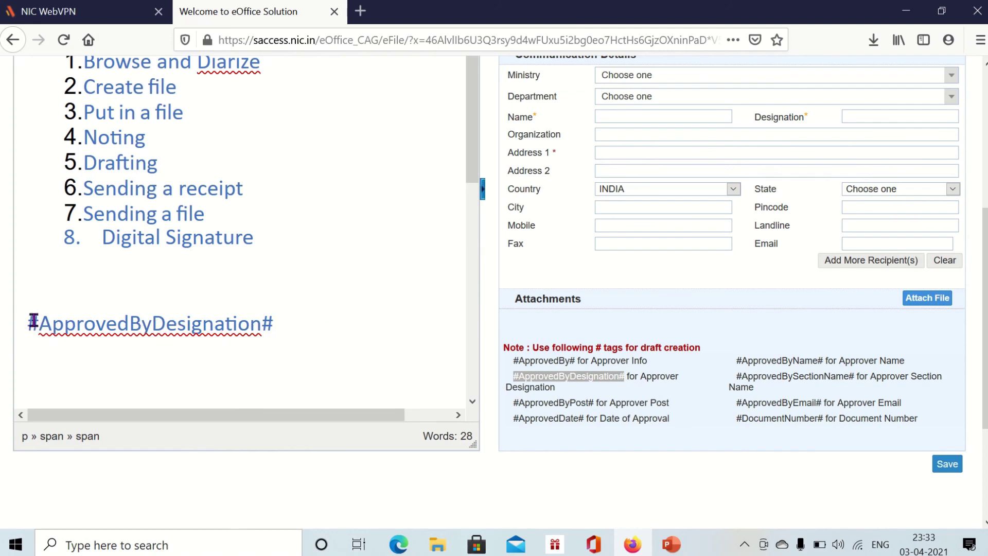
pyautogui.moveTo(31, 323); pyautogui.dragTo(198, 329)
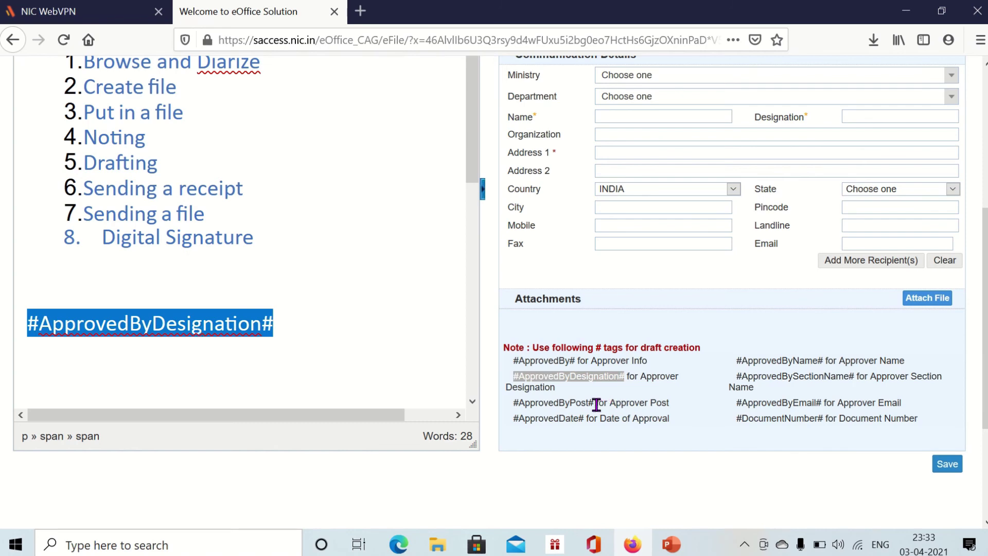
pyautogui.moveTo(596, 405); pyautogui.dragTo(513, 418)
pyautogui.hotkey('ctrl', 'c')
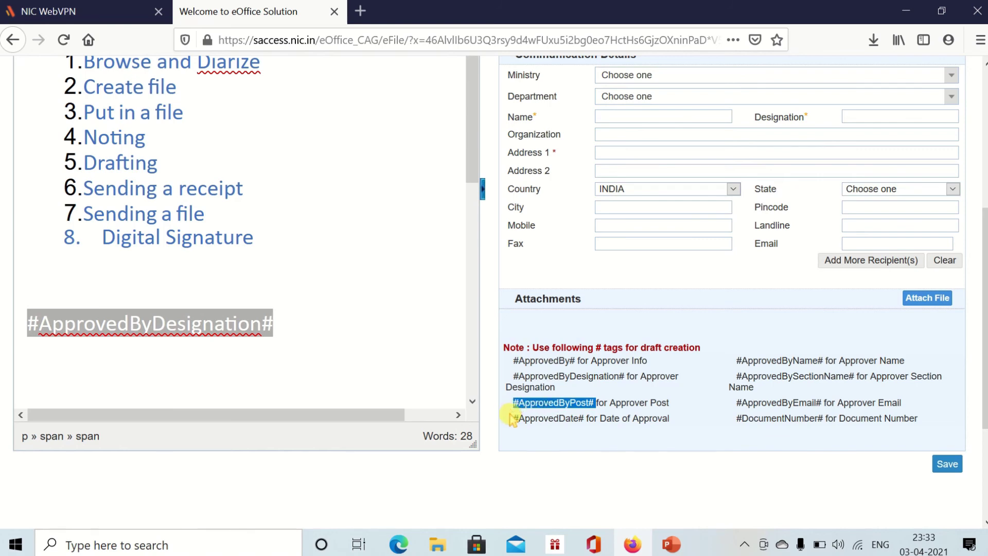
pyautogui.moveTo(275, 326); pyautogui.dragTo(33, 333)
pyautogui.hotkey('ctrl', 'v')
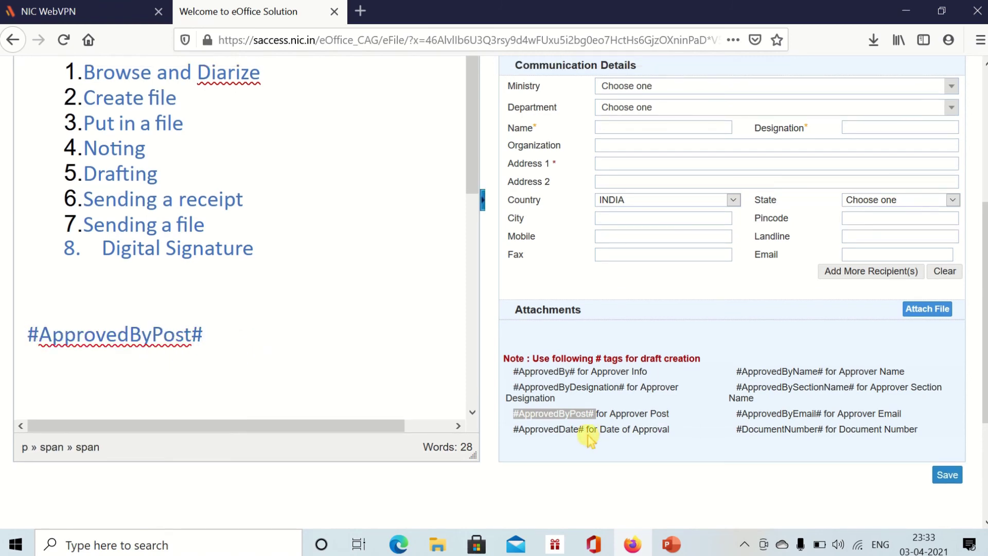
# - Add #ApprovedDate# on a new line under #ApprovedByPost# and try saving the draft
pyautogui.moveTo(587, 431); pyautogui.dragTo(510, 442)
pyautogui.hotkey('ctrl', 'c')
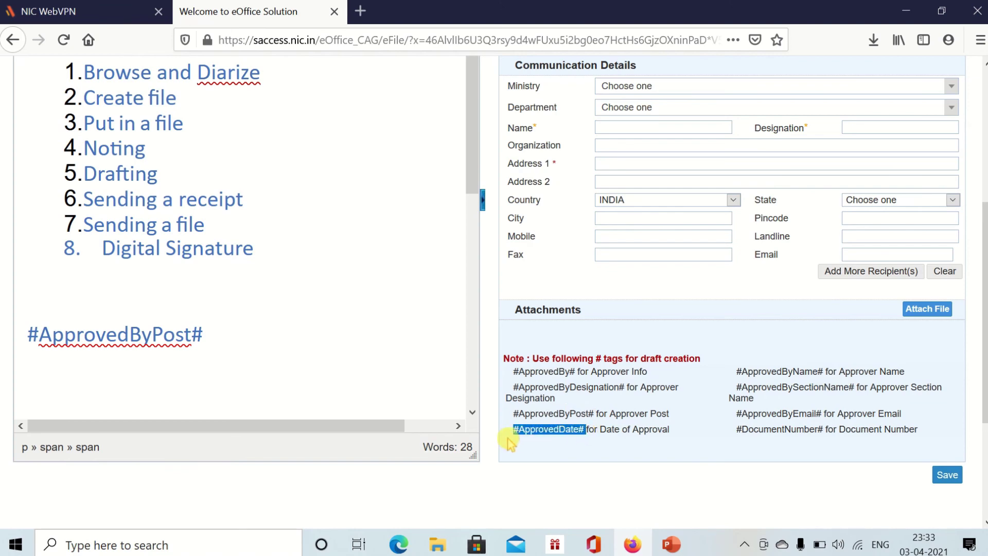
pyautogui.click(306, 367)
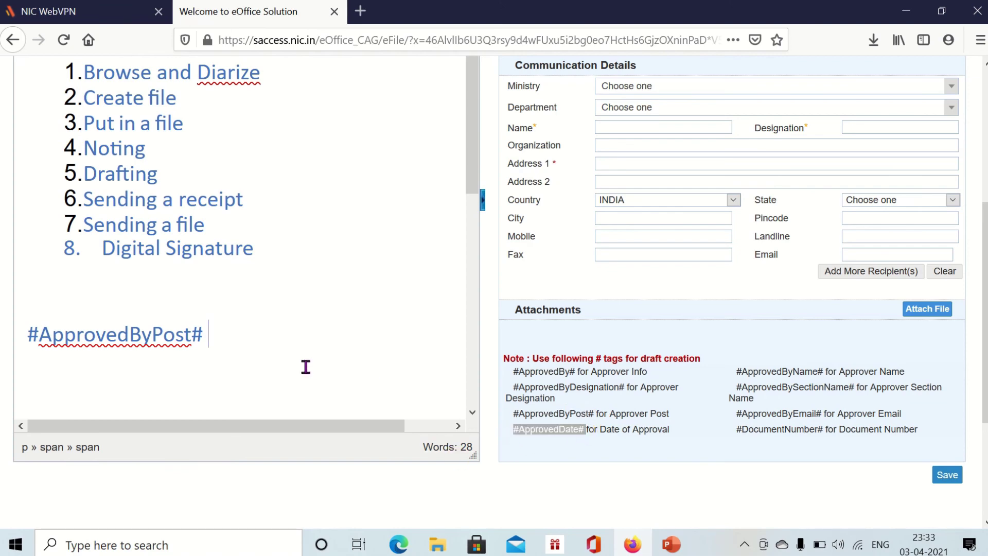
pyautogui.press('Return')
pyautogui.hotkey('ctrl', 'v')
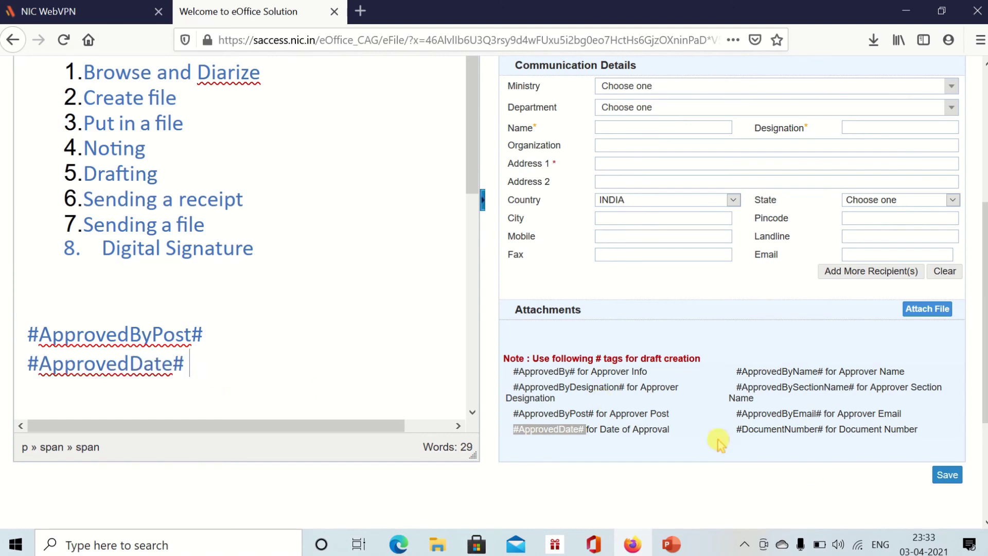
pyautogui.click(947, 476)
pyautogui.scroll(5, 952, 487)
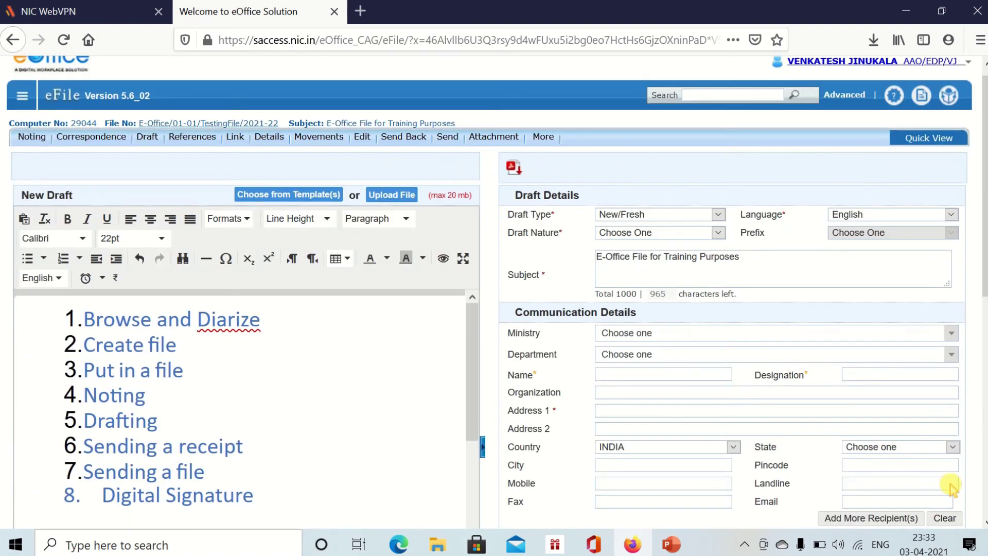
pyautogui.scroll(-8, 952, 487)
# - Save the draft again and locate the red-flagged Draft Nature and Address 1 fields
pyautogui.click(947, 329)
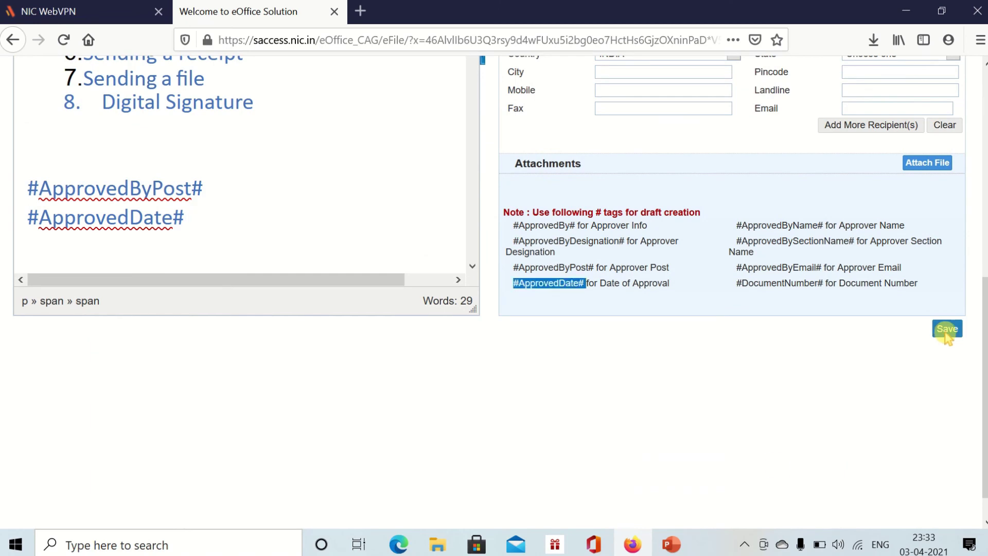
pyautogui.scroll(5, 690, 473)
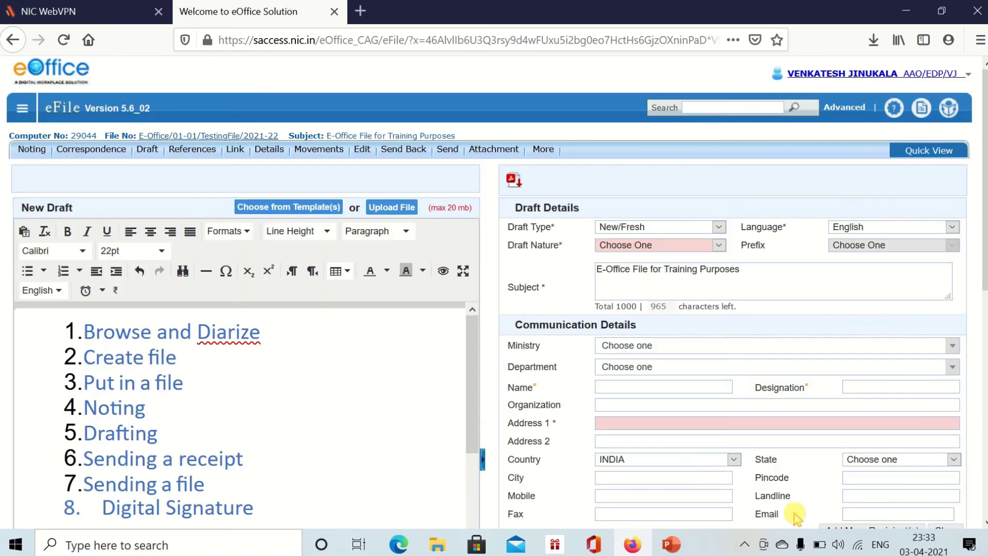
pyautogui.scroll(-5, 919, 441)
pyautogui.scroll(5, 385, 467)
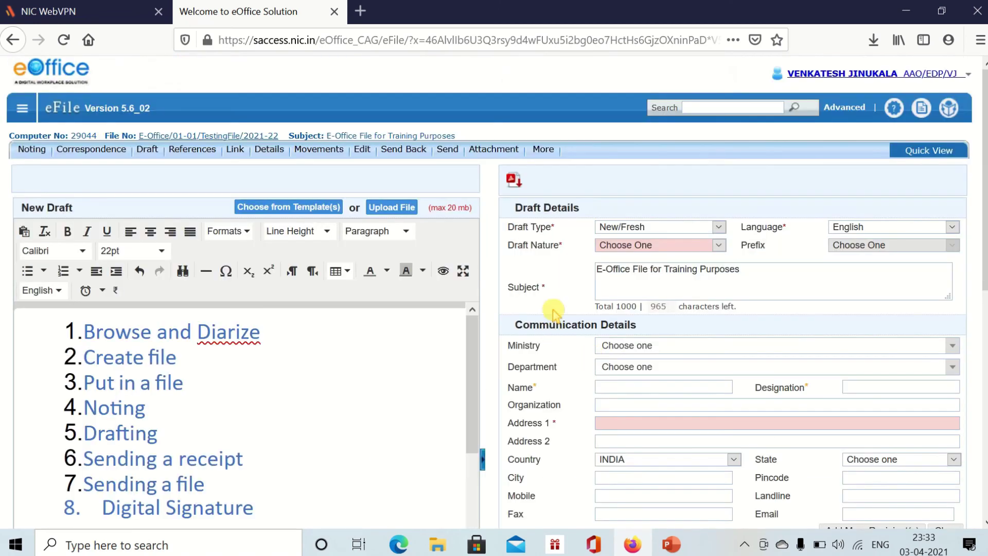
pyautogui.scroll(-3, 860, 335)
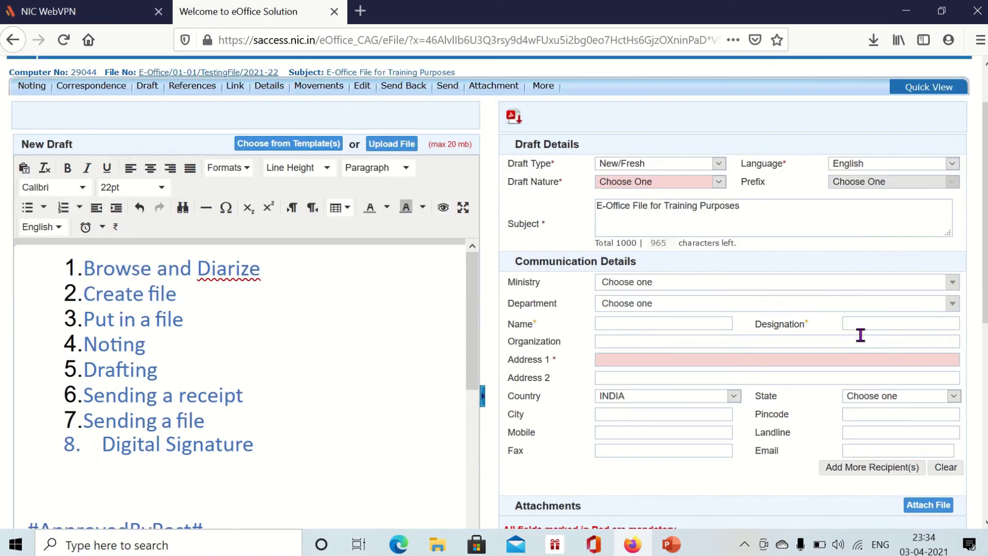
pyautogui.scroll(3, 821, 325)
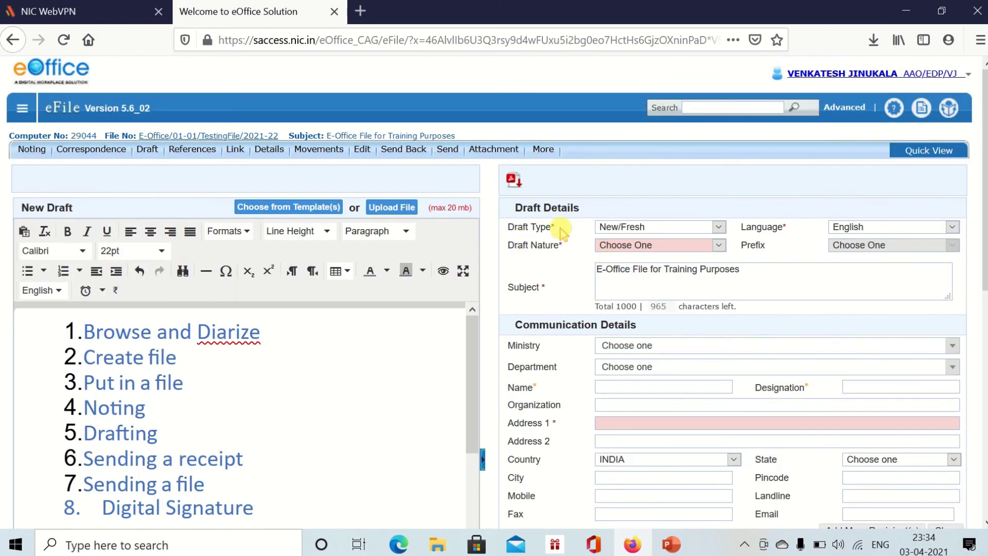
pyautogui.moveTo(511, 230); pyautogui.dragTo(579, 250)
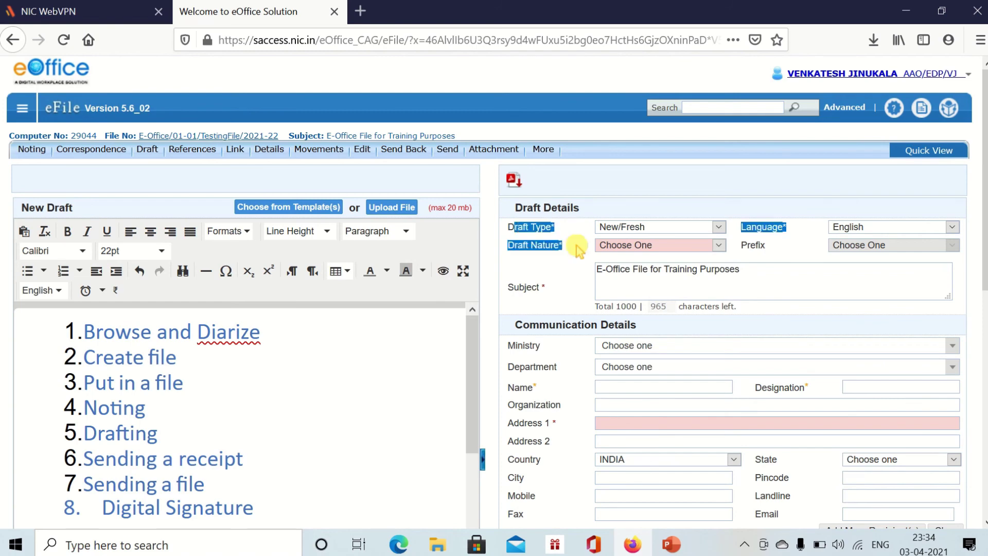
pyautogui.click(576, 248)
# - Keep the draft type as New/Fresh and set the draft nature to Letter
pyautogui.scroll(-2, 823, 386)
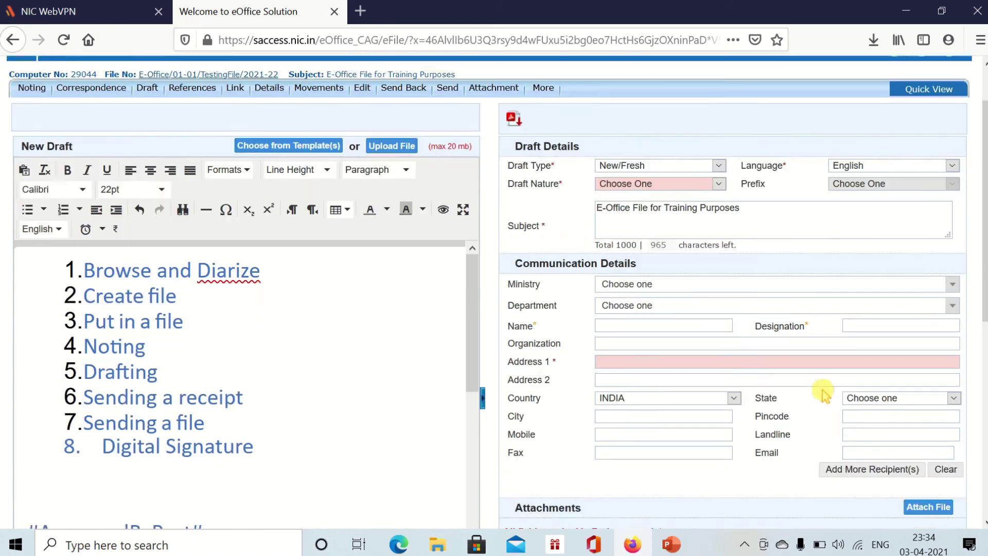
pyautogui.scroll(2, 819, 382)
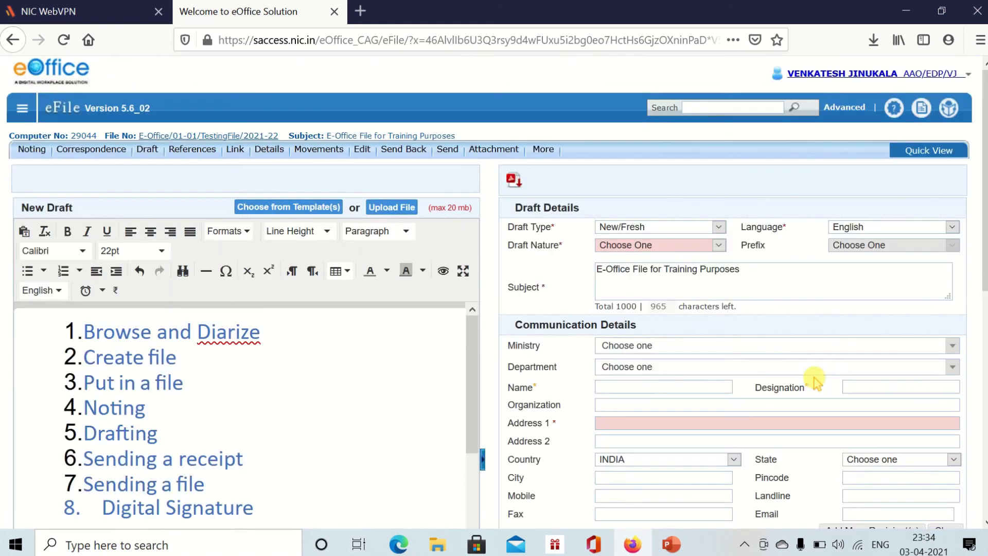
pyautogui.click(654, 230)
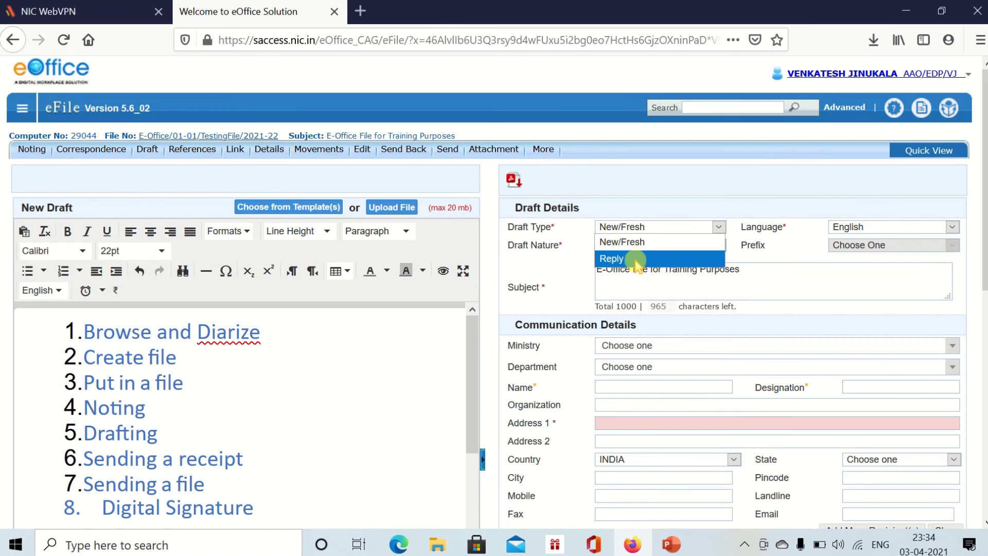
pyautogui.click(621, 246)
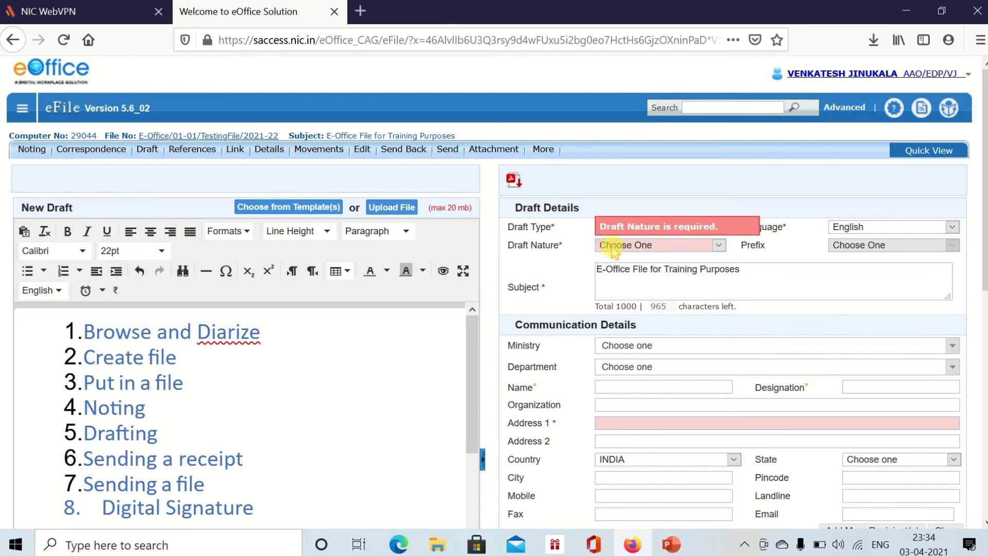
pyautogui.click(669, 246)
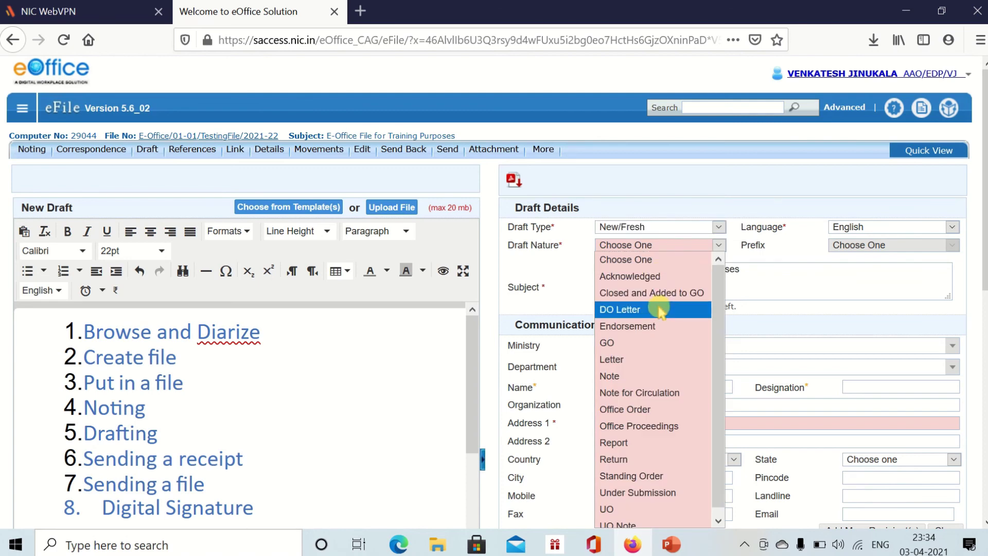
pyautogui.click(642, 359)
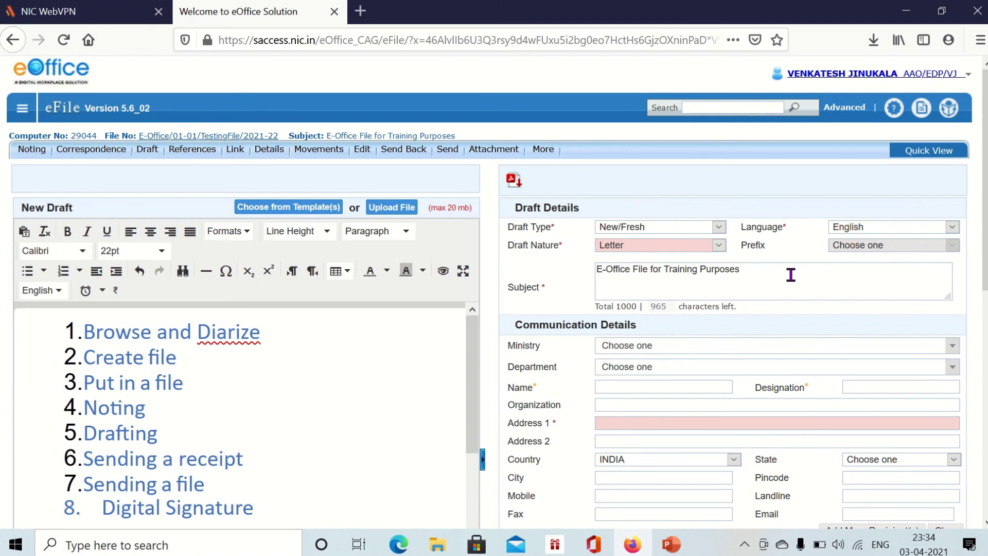
pyautogui.click(712, 285)
# - Enter the recipient's name and fill in the required Address 1 line
pyautogui.scroll(-3, 545, 170)
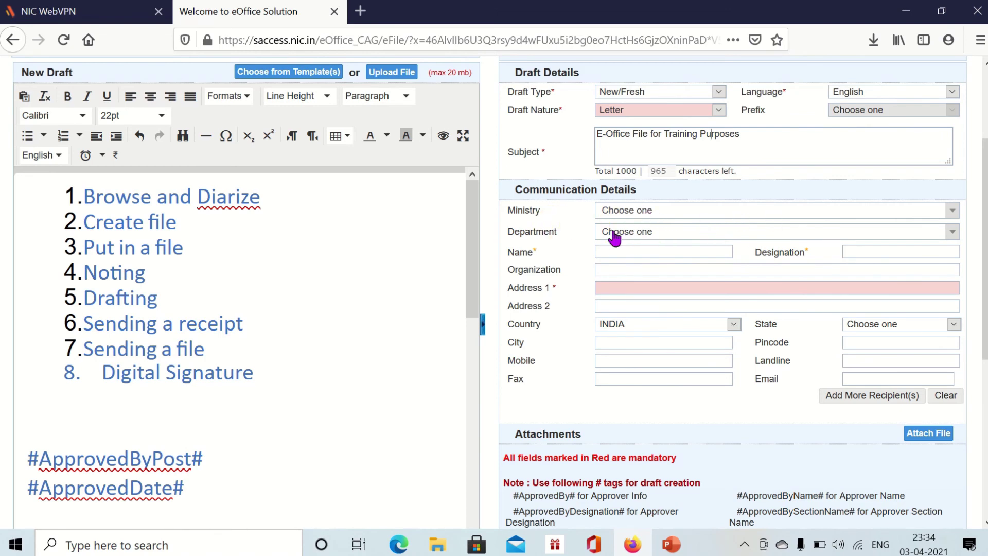
pyautogui.scroll(-3, 622, 247)
pyautogui.click(615, 116)
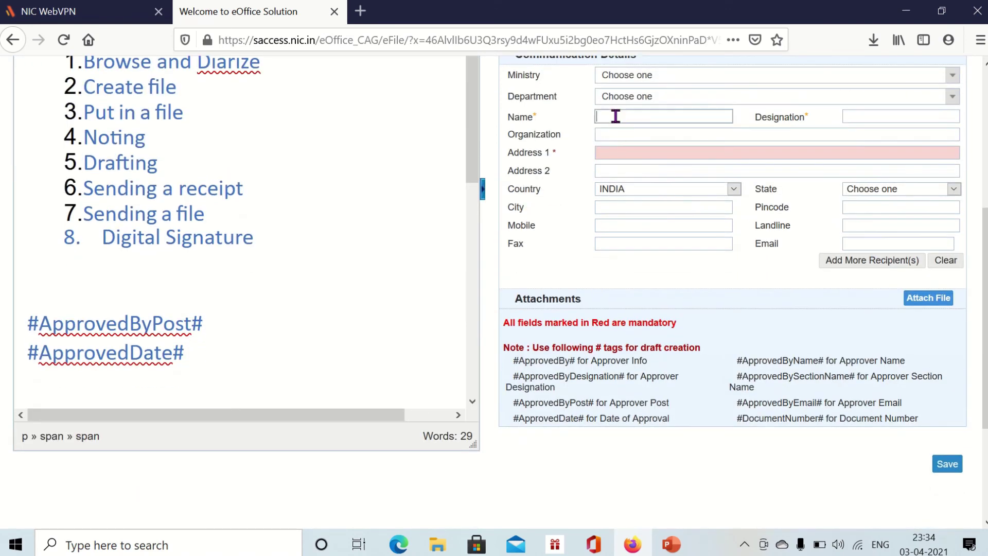
pyautogui.write('Suresh')
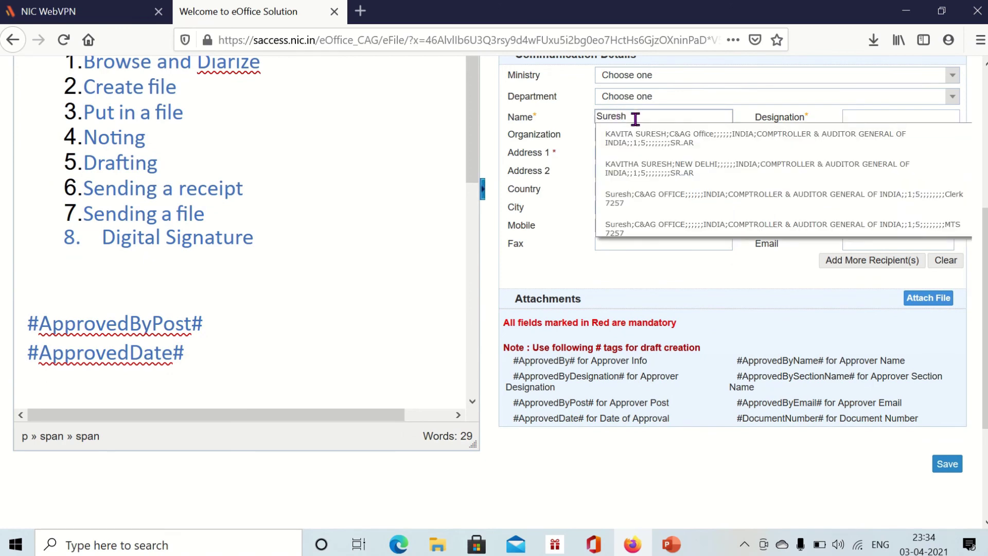
pyautogui.write(' sj')
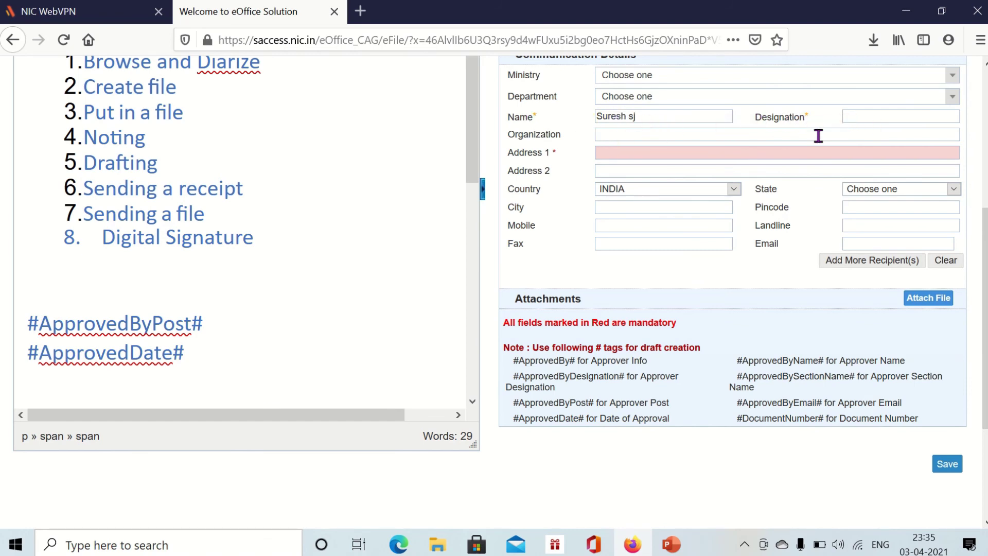
pyautogui.click(614, 148)
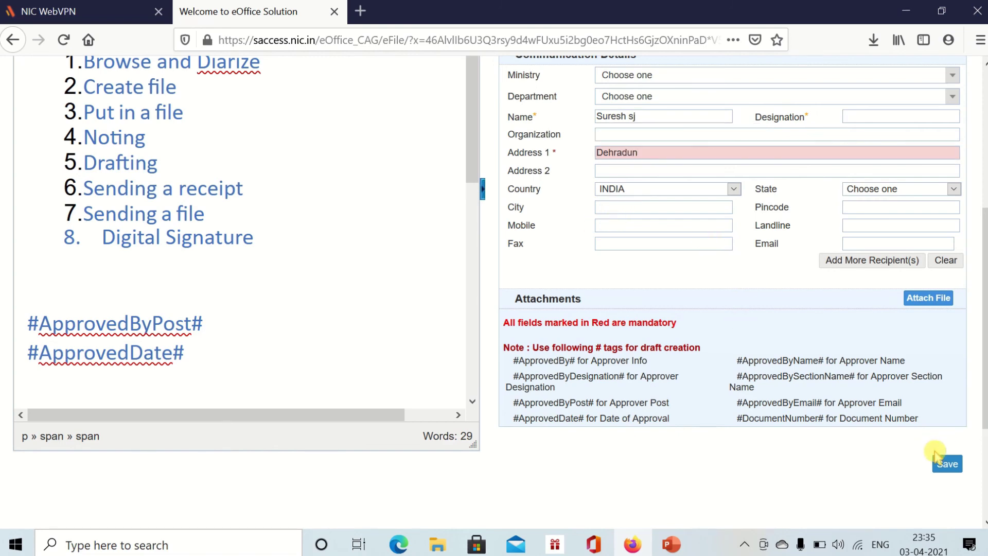
pyautogui.scroll(-3, 948, 464)
pyautogui.scroll(8, 947, 460)
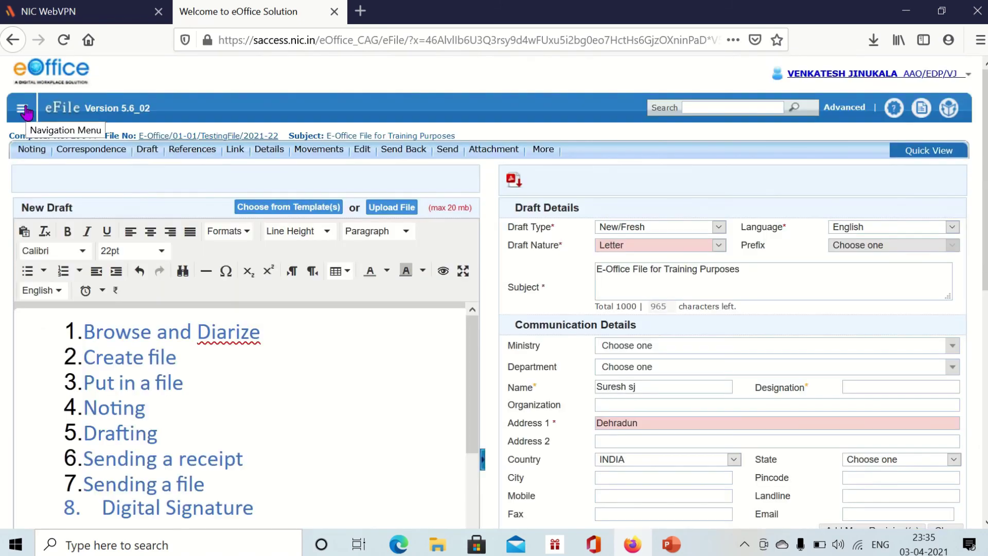
pyautogui.scroll(-8, 574, 218)
# - Save the draft as DFA/69469 version 1.0
pyautogui.click(939, 329)
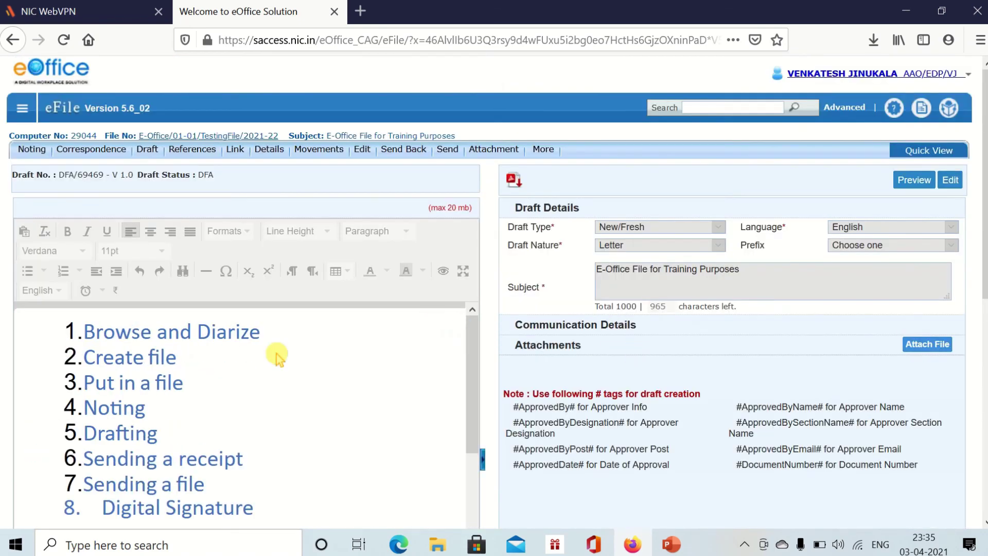
pyautogui.scroll(-10, 276, 360)
pyautogui.scroll(10, 276, 360)
# - Return to the eOffice home page from the user profile menu
pyautogui.click(22, 107)
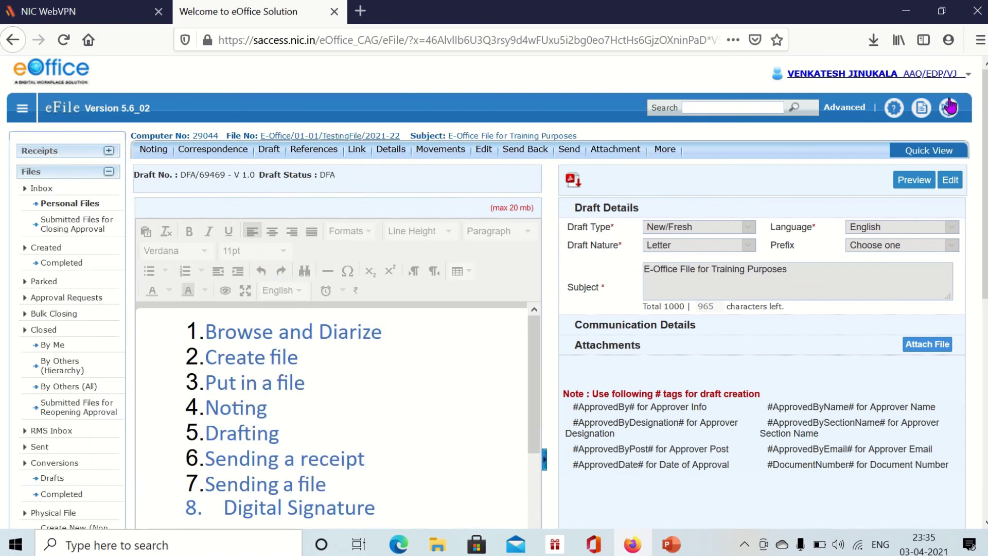
pyautogui.click(937, 76)
pyautogui.click(780, 169)
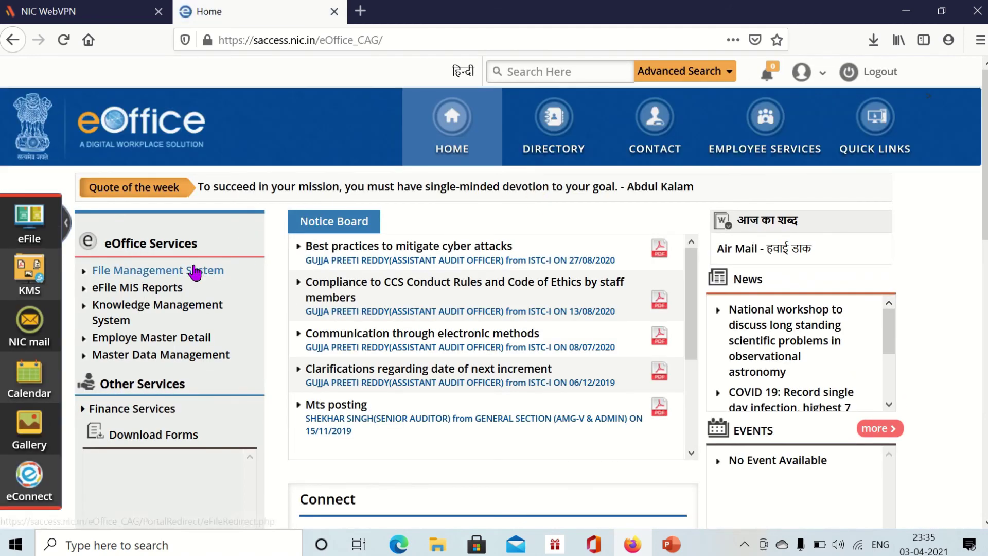
# - Open the File Management System and expand its Files categories
pyautogui.click(195, 272)
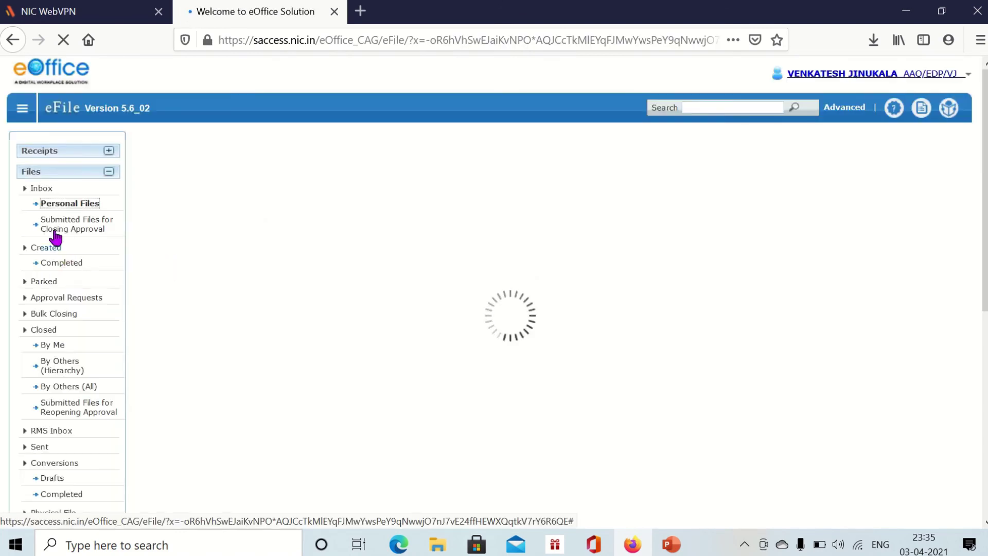
pyautogui.click(60, 261)
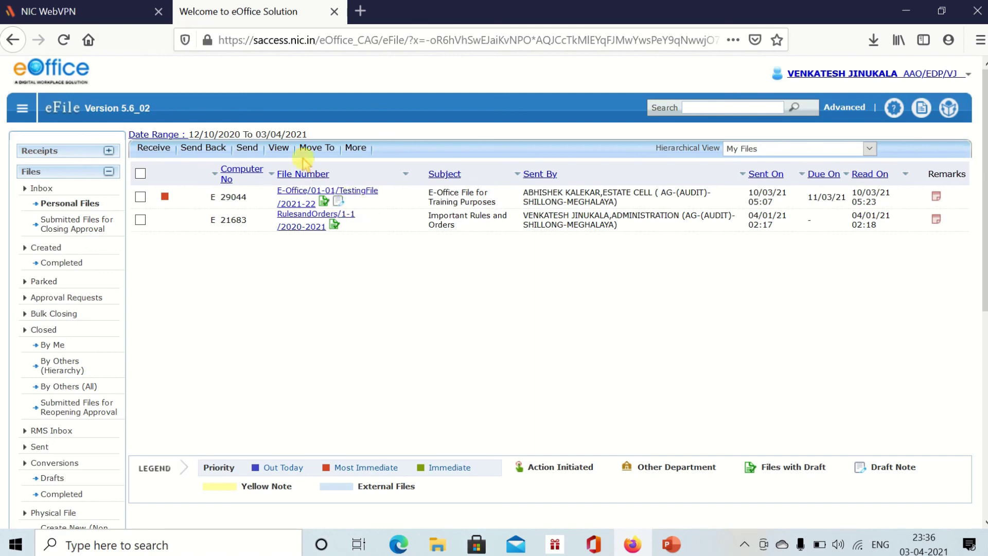
# - Open TestingFile E-Office/01-01/TestingFile/2021-22 with its correspondence shown beside the note
pyautogui.click(305, 193)
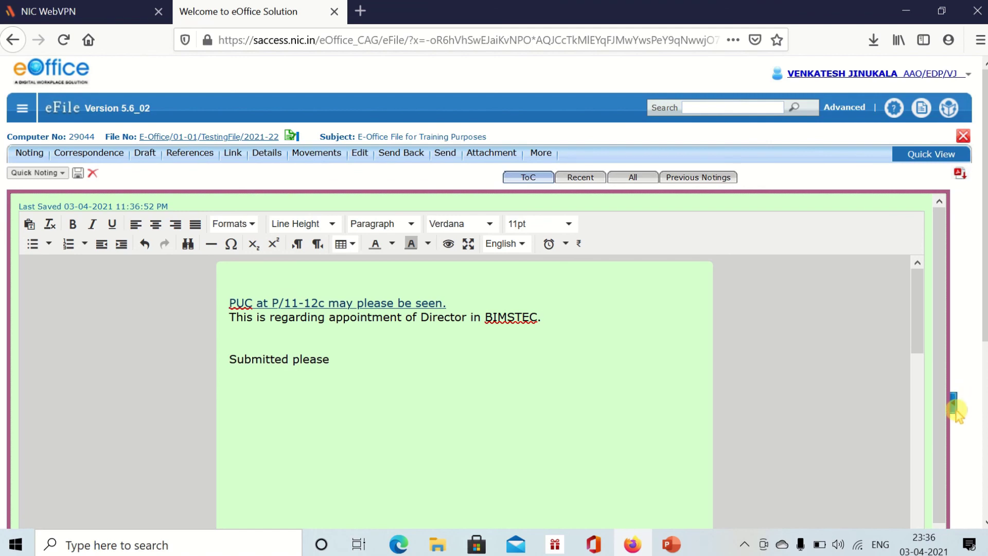
pyautogui.click(954, 403)
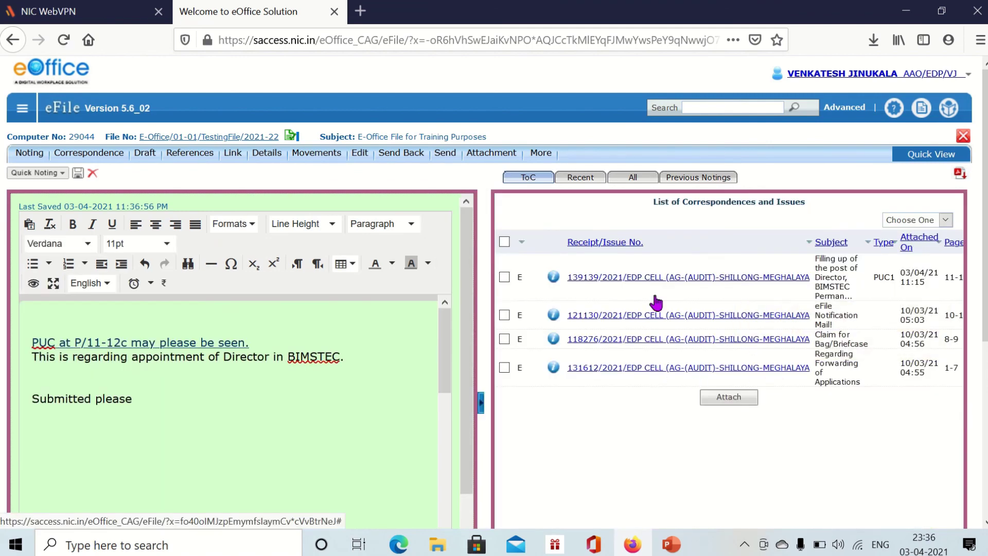
pyautogui.click(631, 178)
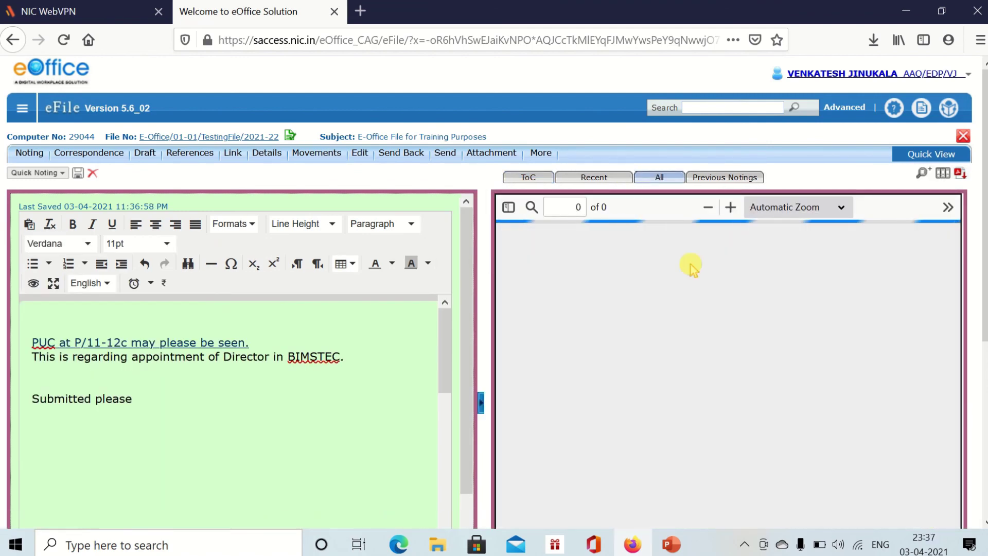
pyautogui.click(596, 178)
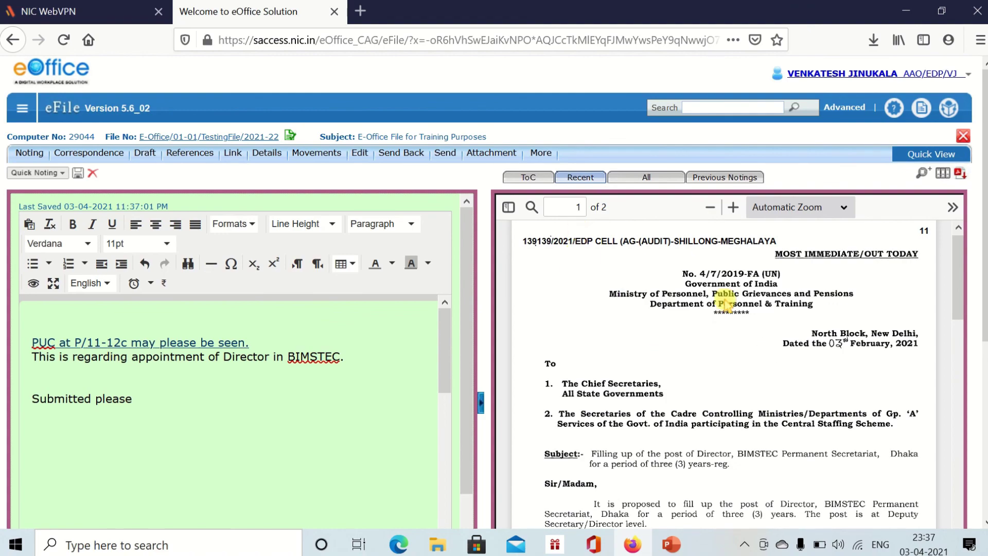
# - Browse the correspondence pages in the All view, then bring up the Draft options
pyautogui.scroll(-10, 728, 309)
pyautogui.scroll(8, 728, 311)
pyautogui.scroll(5, 728, 313)
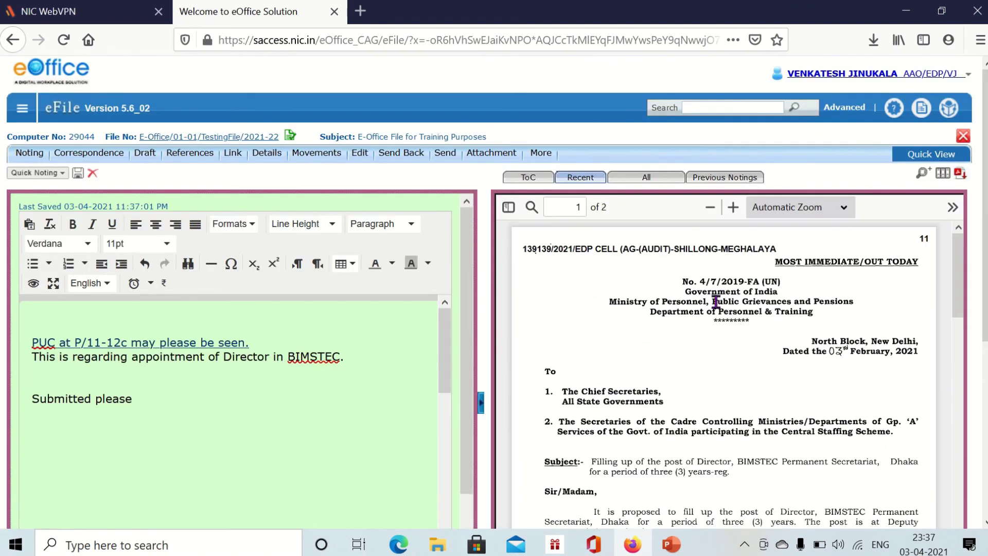
pyautogui.click(530, 178)
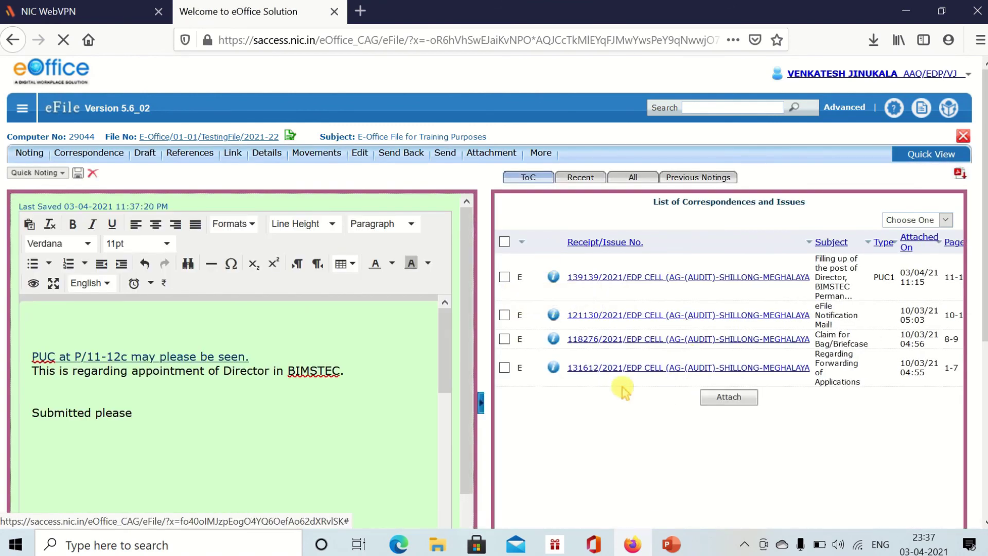
pyautogui.click(633, 181)
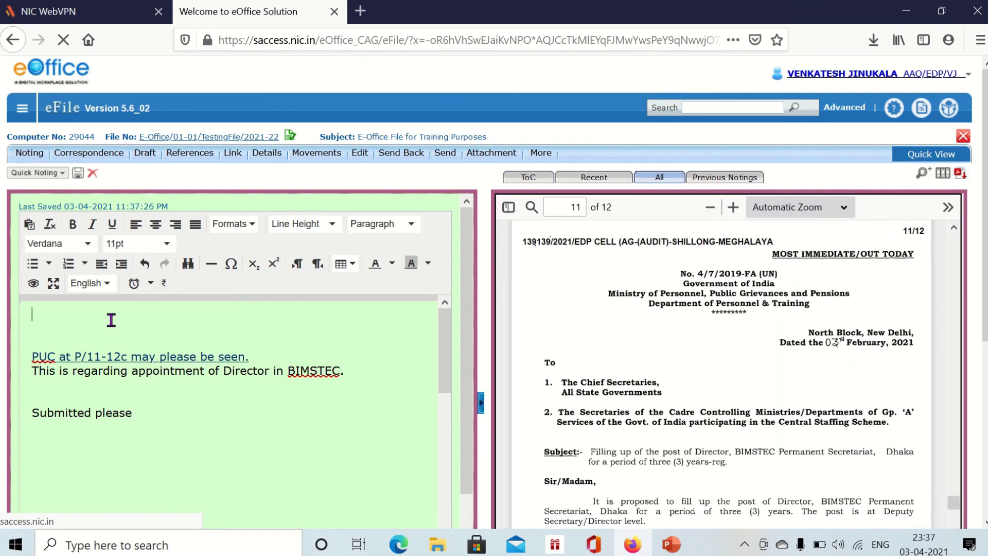
pyautogui.scroll(-3, 111, 320)
pyautogui.scroll(3, 53, 327)
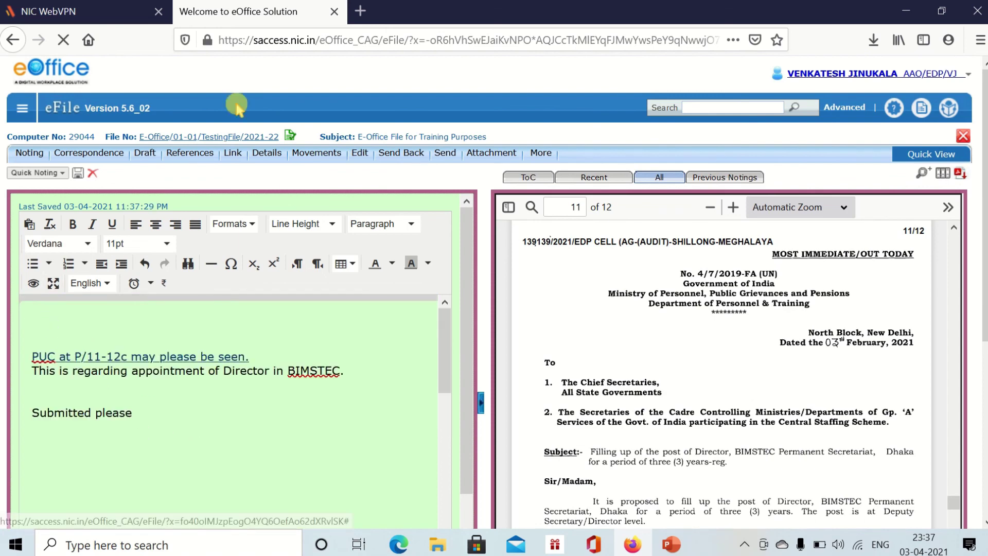
pyautogui.click(144, 153)
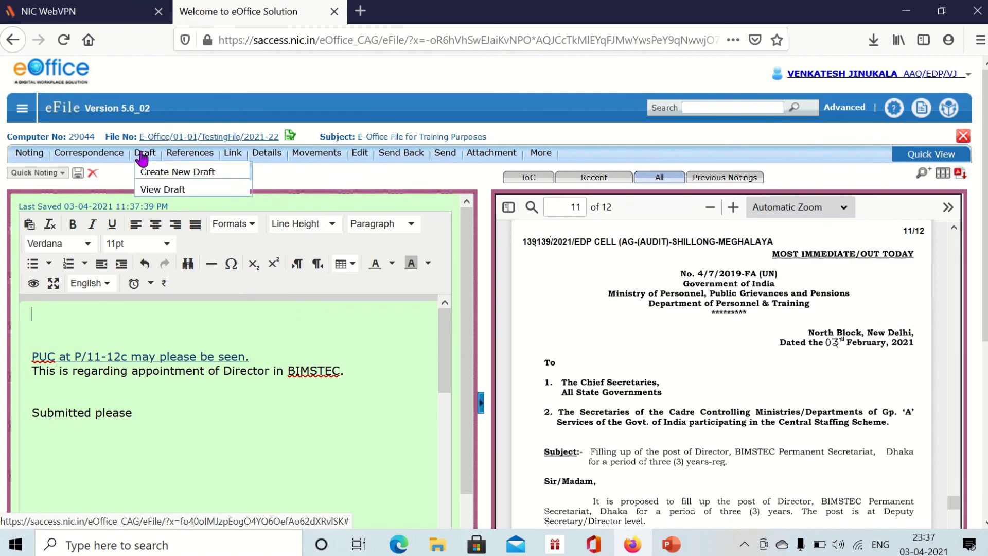
# - Open draft DFA/69469 and review its eight-item list and #ApprovedByPost#/#ApprovedDate# tags
pyautogui.click(169, 197)
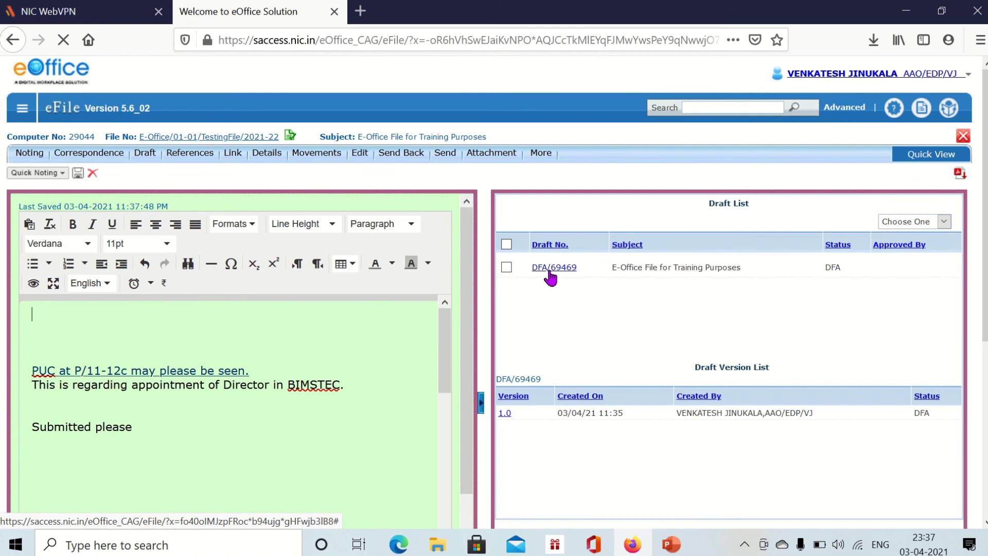
pyautogui.click(549, 270)
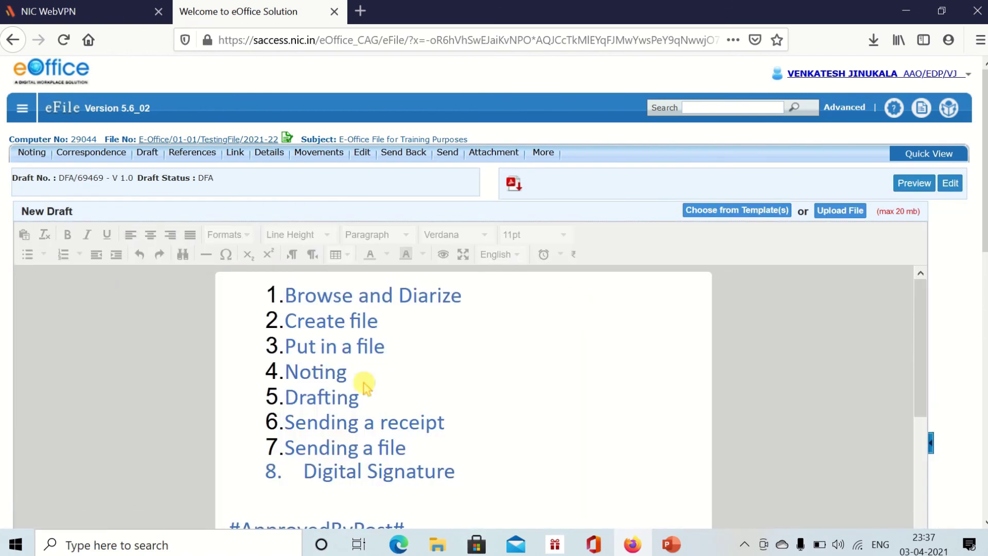
pyautogui.scroll(-3, 361, 353)
pyautogui.scroll(1, 364, 359)
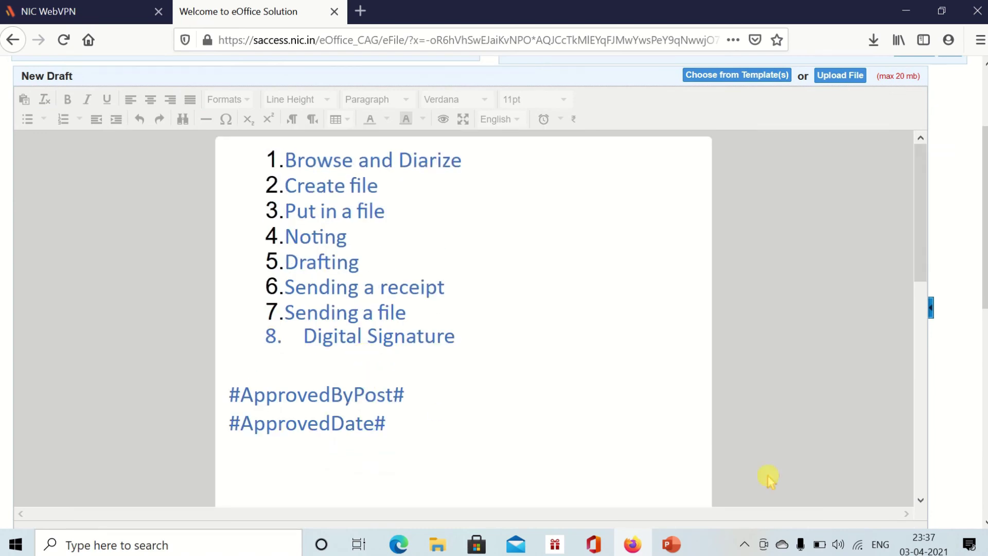
pyautogui.scroll(3, 592, 337)
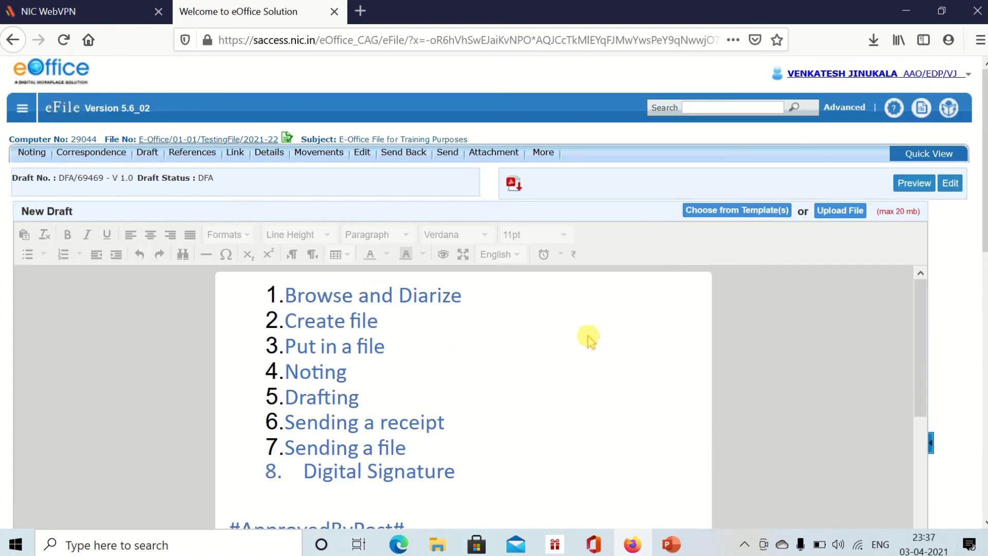
pyautogui.scroll(-3, 459, 349)
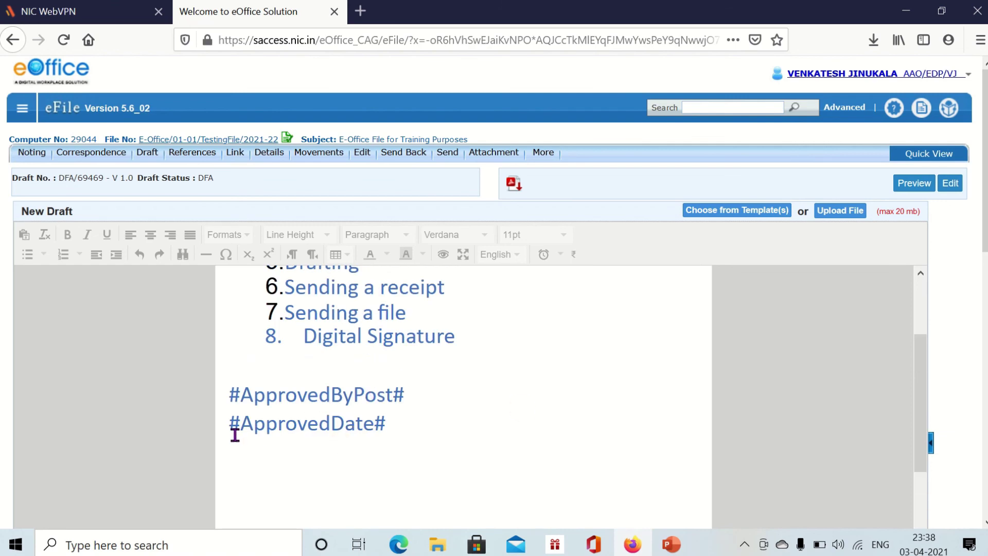
pyautogui.scroll(3, 647, 417)
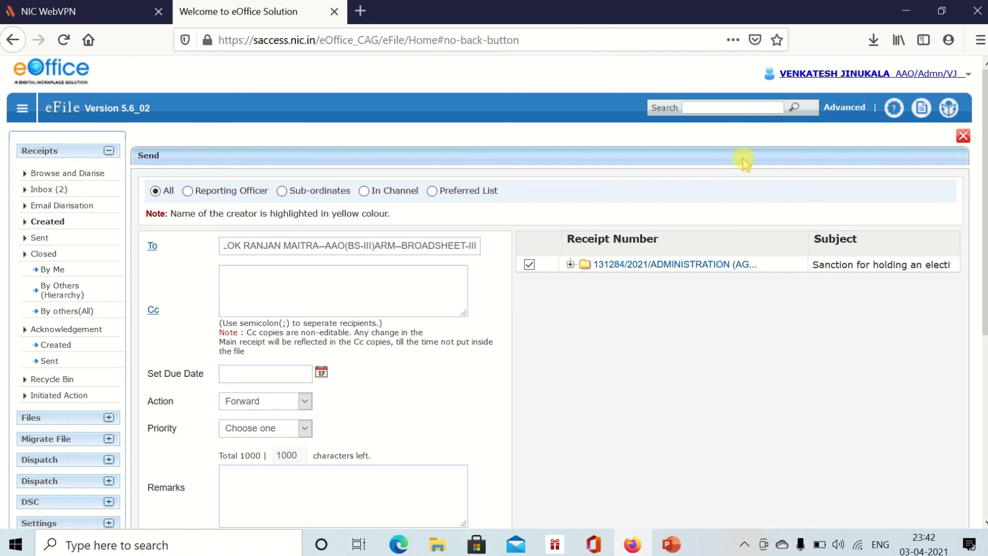
# - Sign out of eOffice from the user profile menu
pyautogui.click(954, 79)
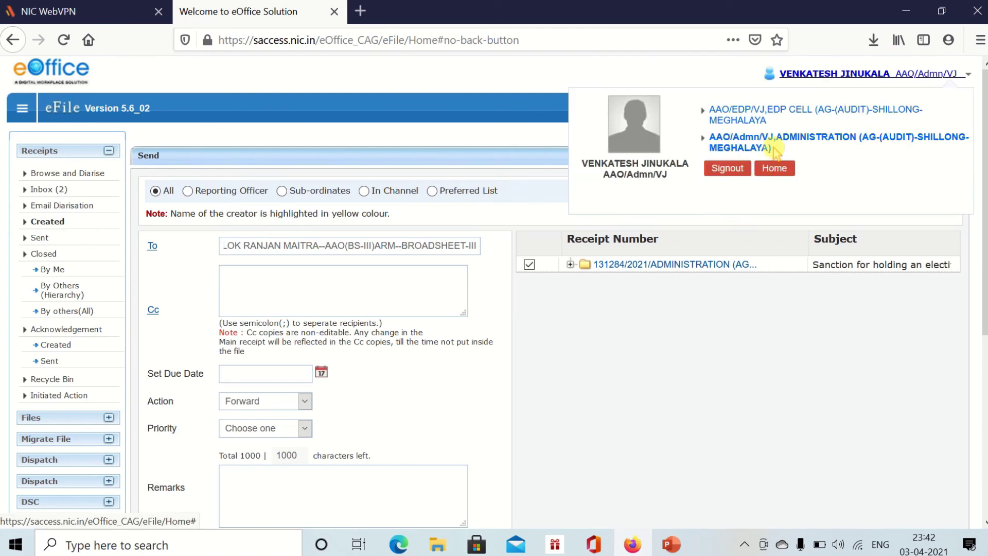
pyautogui.click(733, 172)
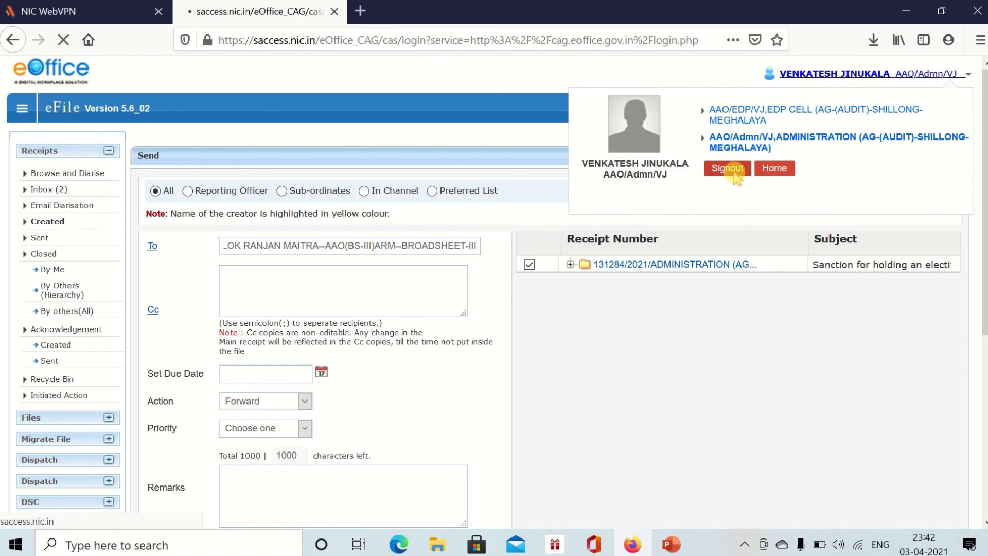